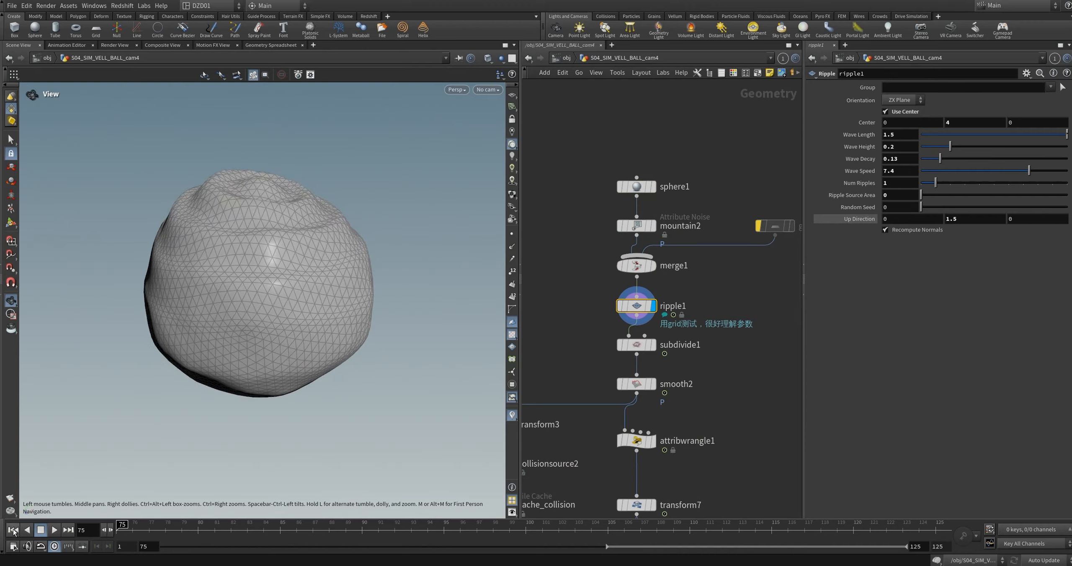
key(Return)
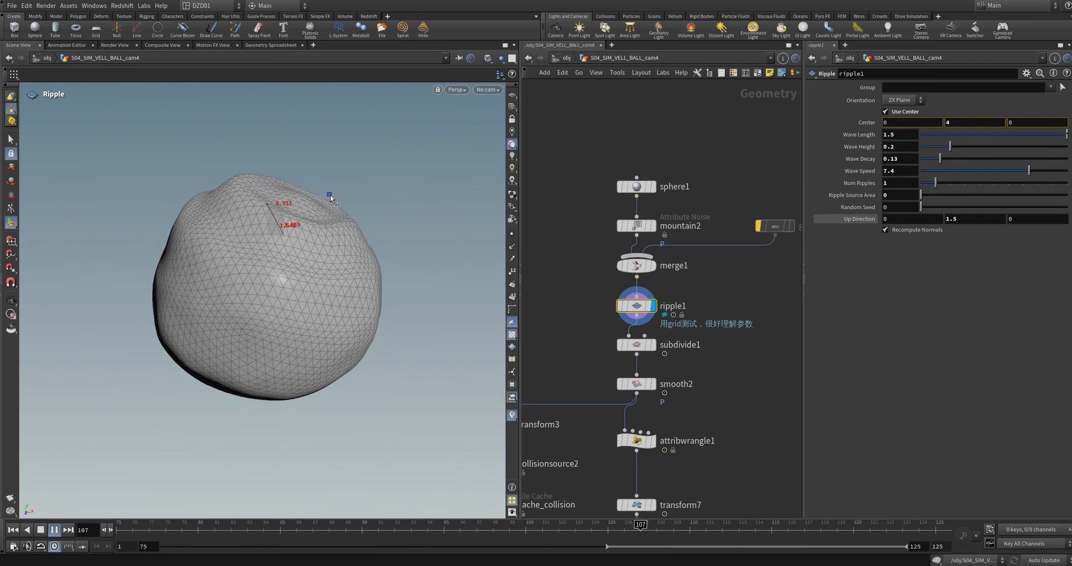
scroll(746, 192, down, 2)
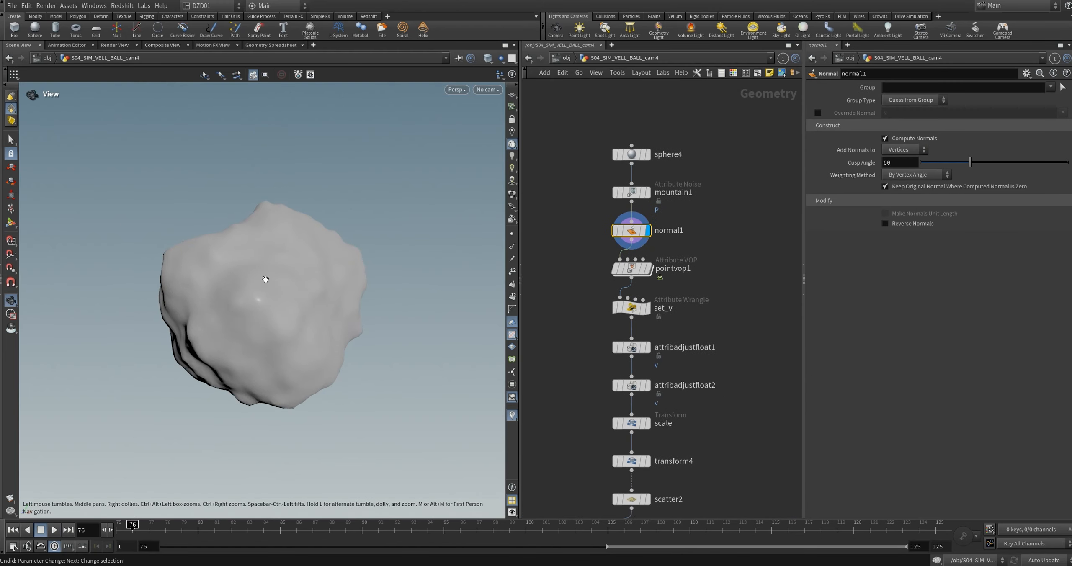
Step: Advance the particle attraction presentation to reveal the direction arrows and the two points on vectors and displacement
mouse_move(632, 273)
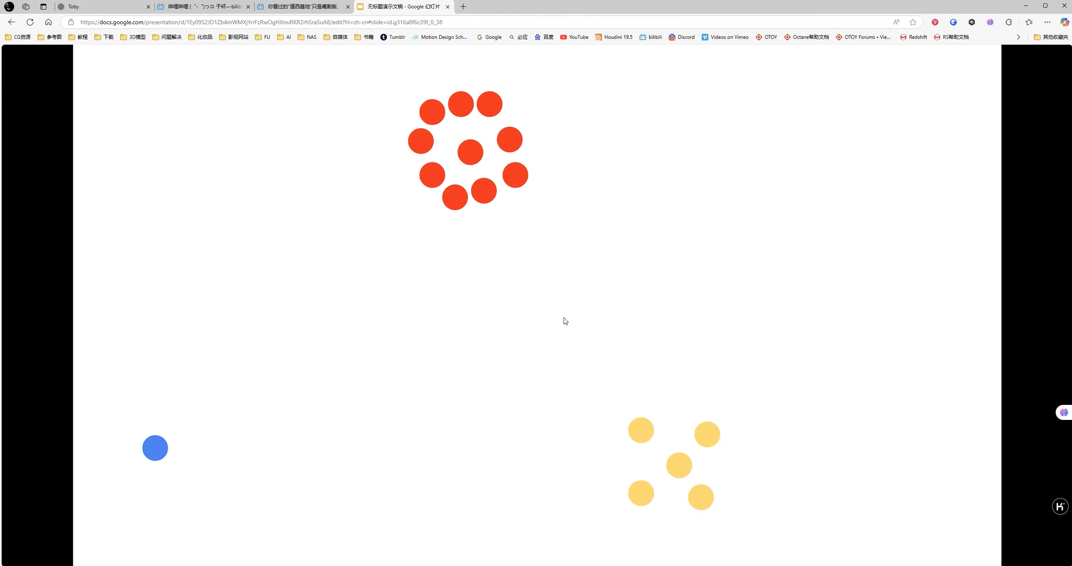
click(481, 189)
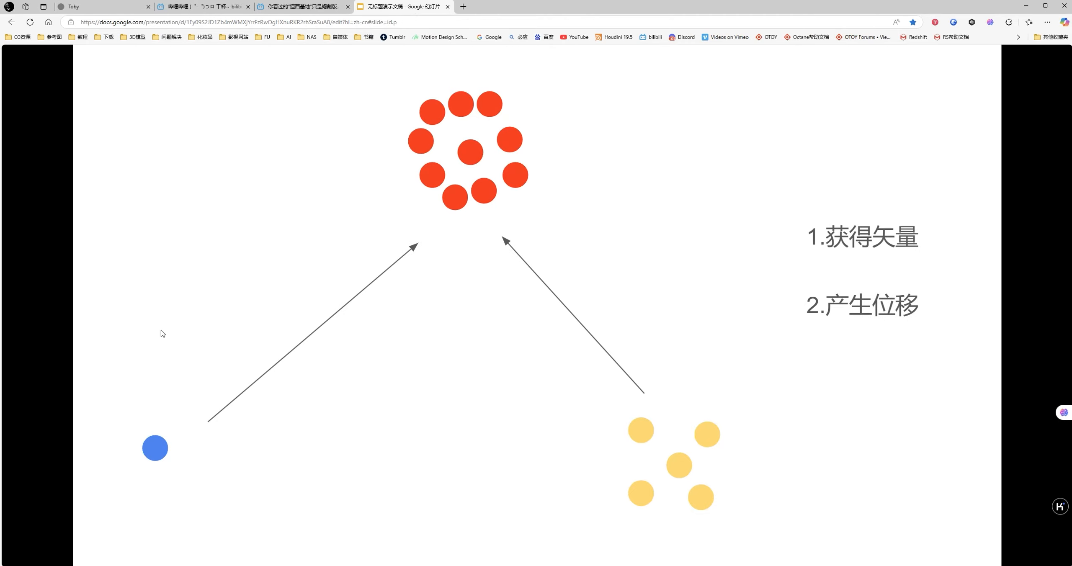
click(482, 275)
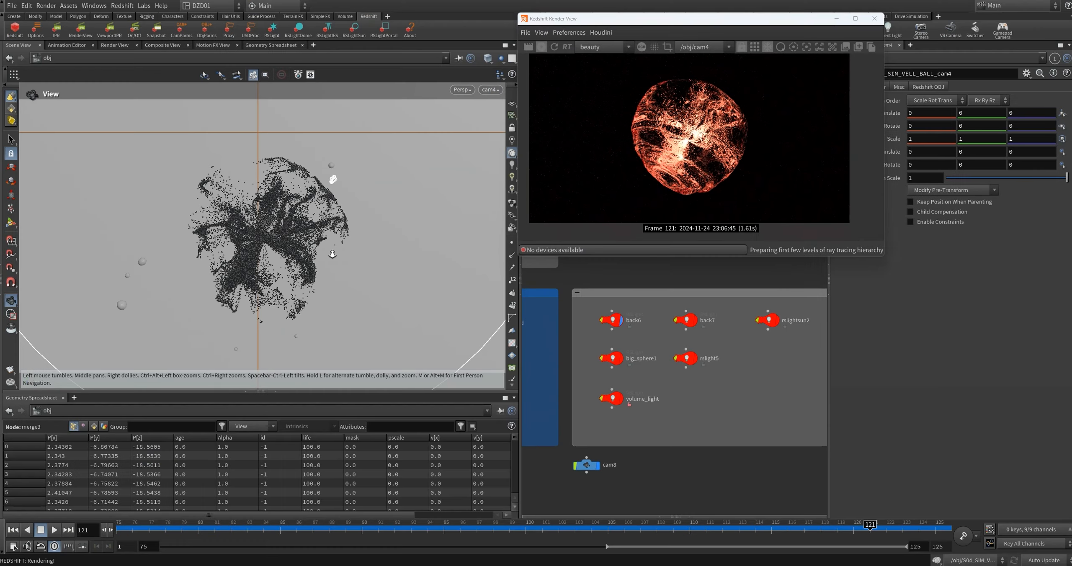
drag(235, 272, 326, 305)
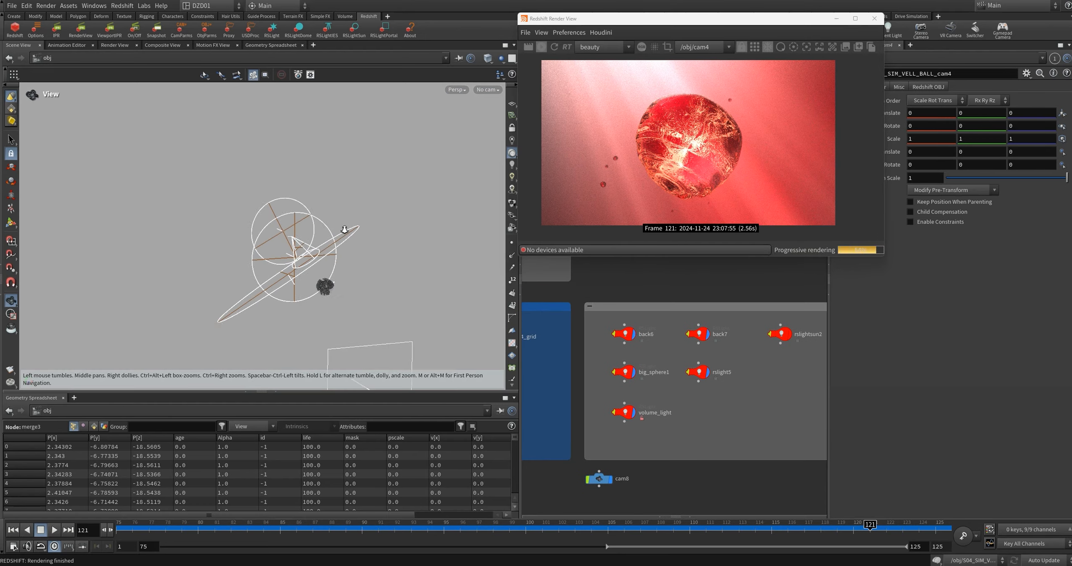
drag(314, 289, 337, 295)
middle_drag(789, 336, 777, 345)
click(777, 345)
scroll(352, 298, up, 5)
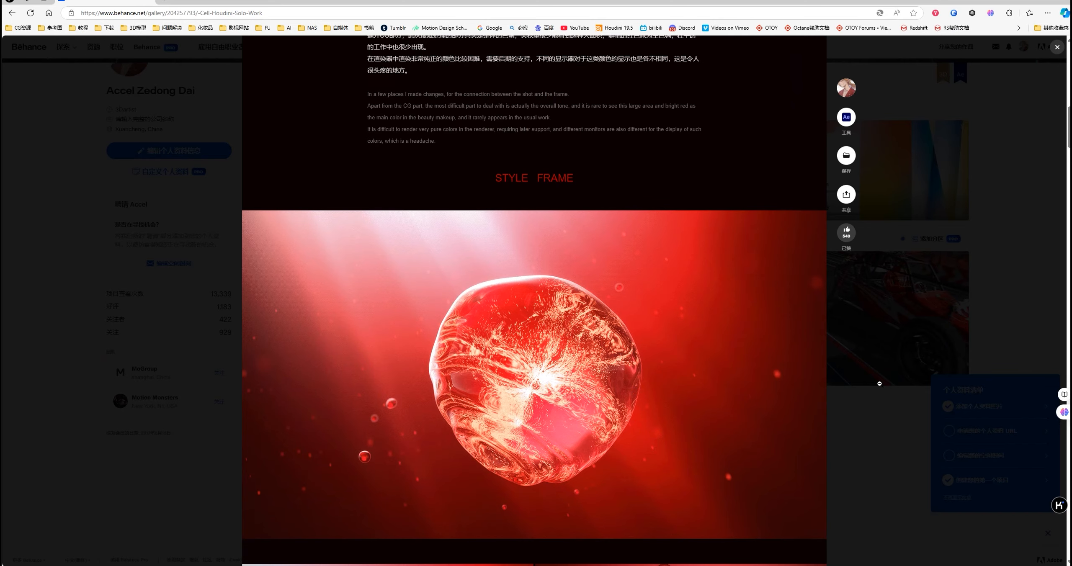
Step: Look through the style frames of the red cell and cosmetics renders on the Behance project page
scroll(877, 382, down, 6)
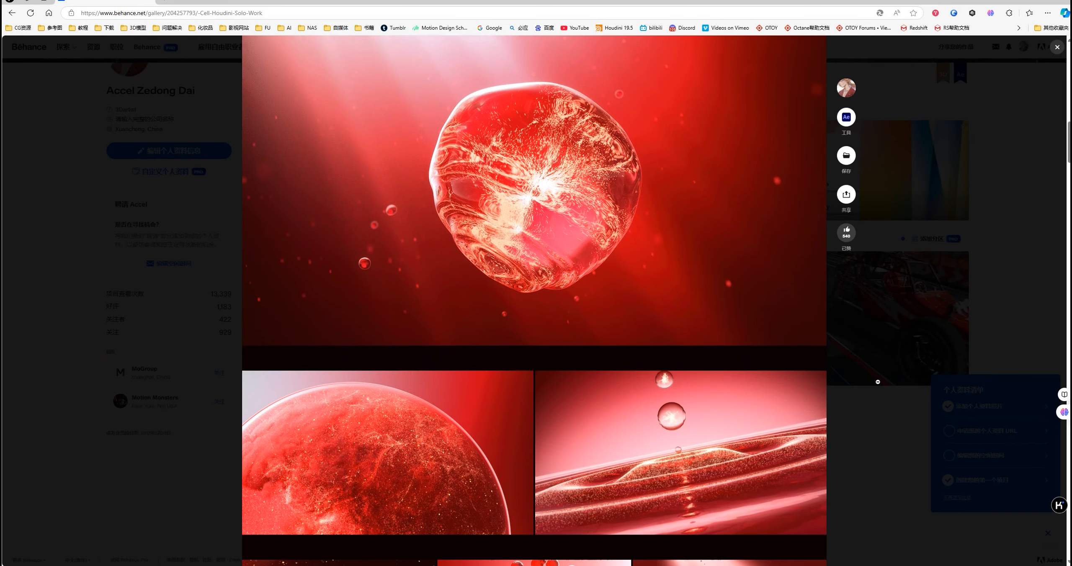
scroll(878, 382, down, 5)
scroll(877, 381, down, 7)
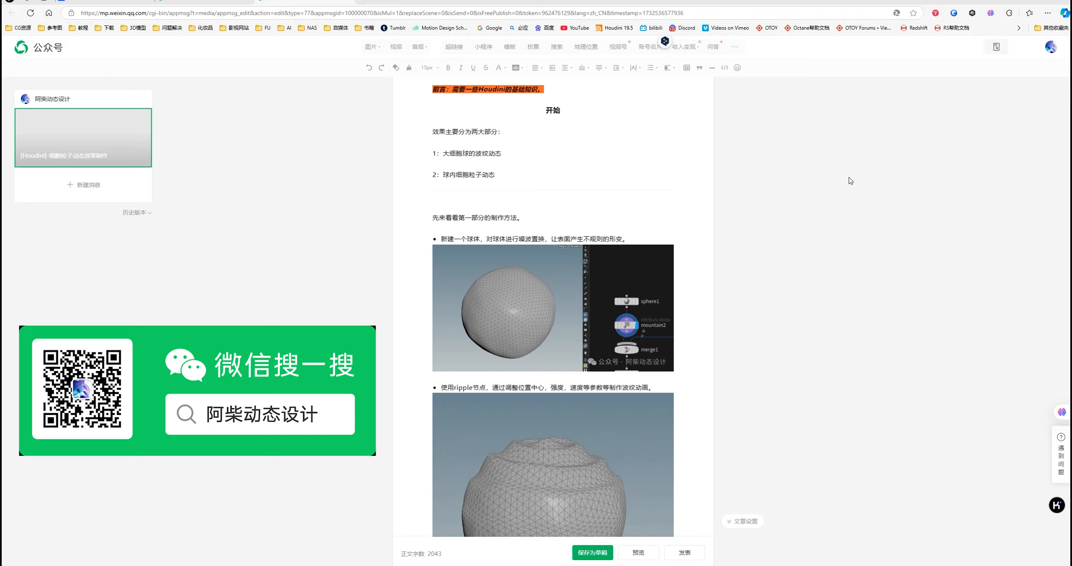
scroll(847, 182, down, 15)
scroll(848, 180, down, 18)
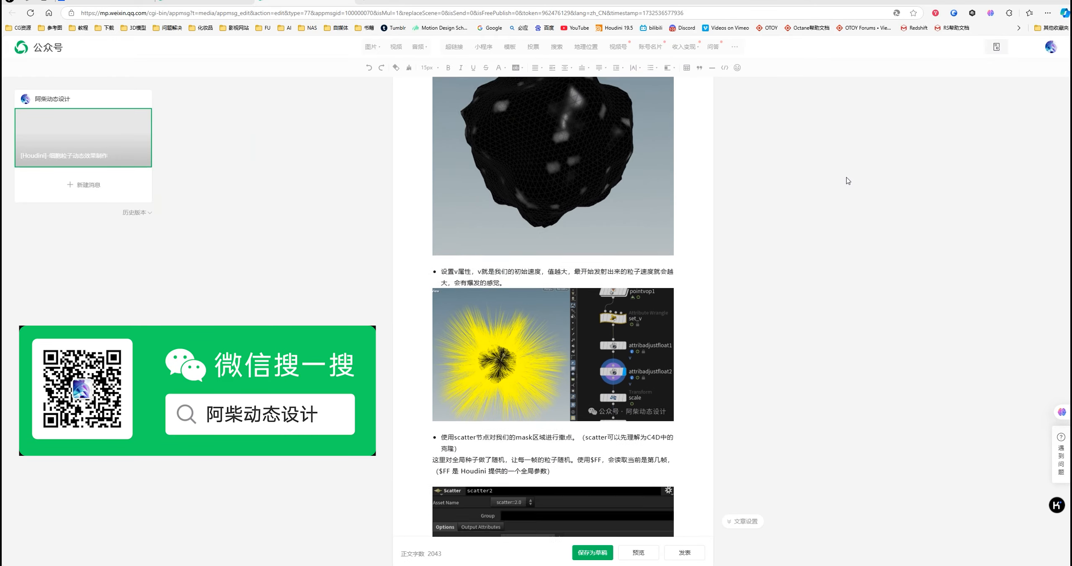
Step: Skim the WeChat article draft from the initial velocity section through particle attraction to the final effect preview
scroll(845, 181, down, 18)
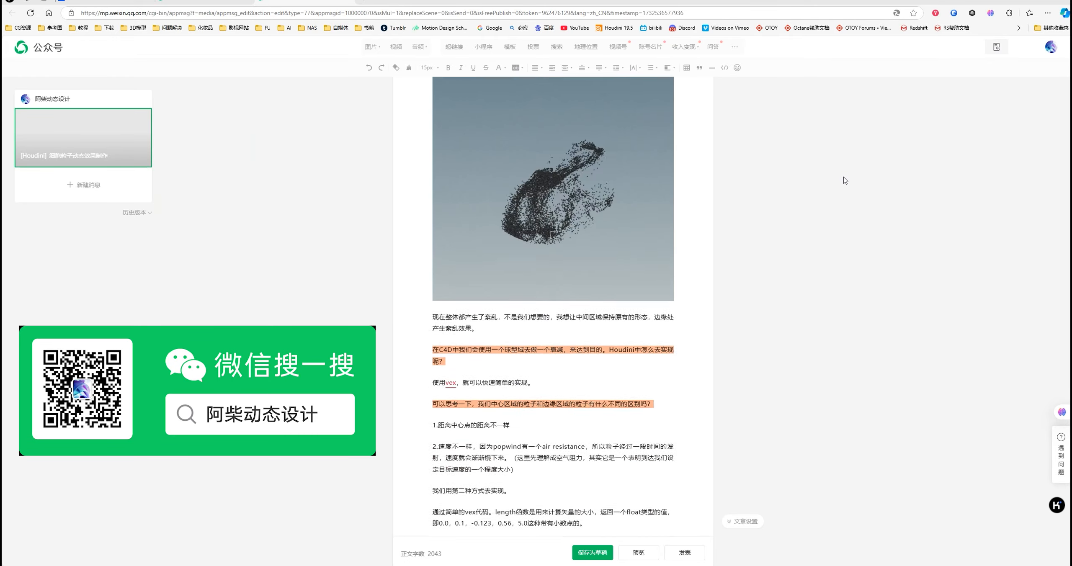
scroll(845, 181, down, 18)
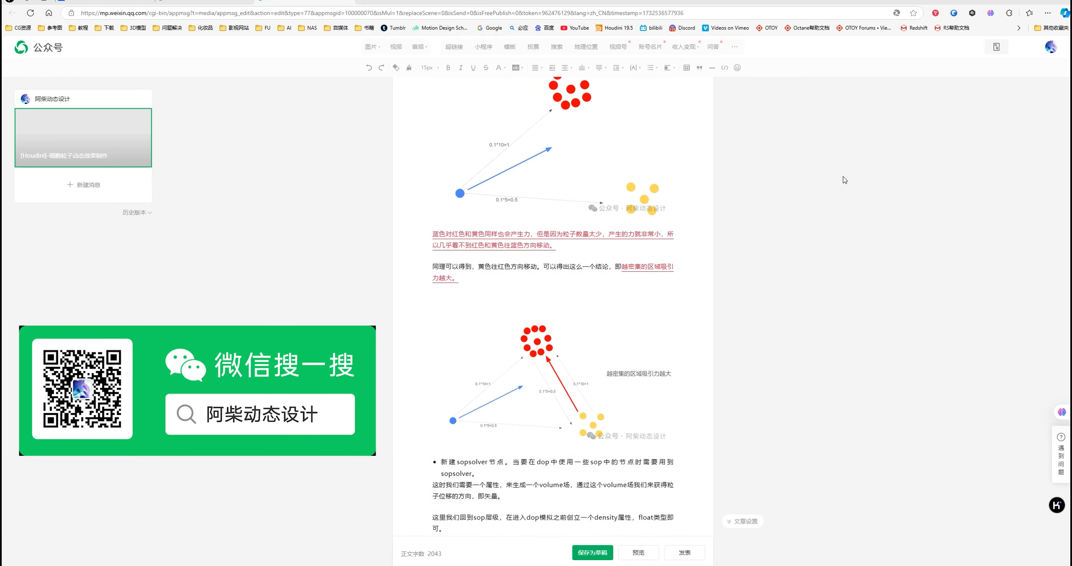
scroll(843, 180, down, 15)
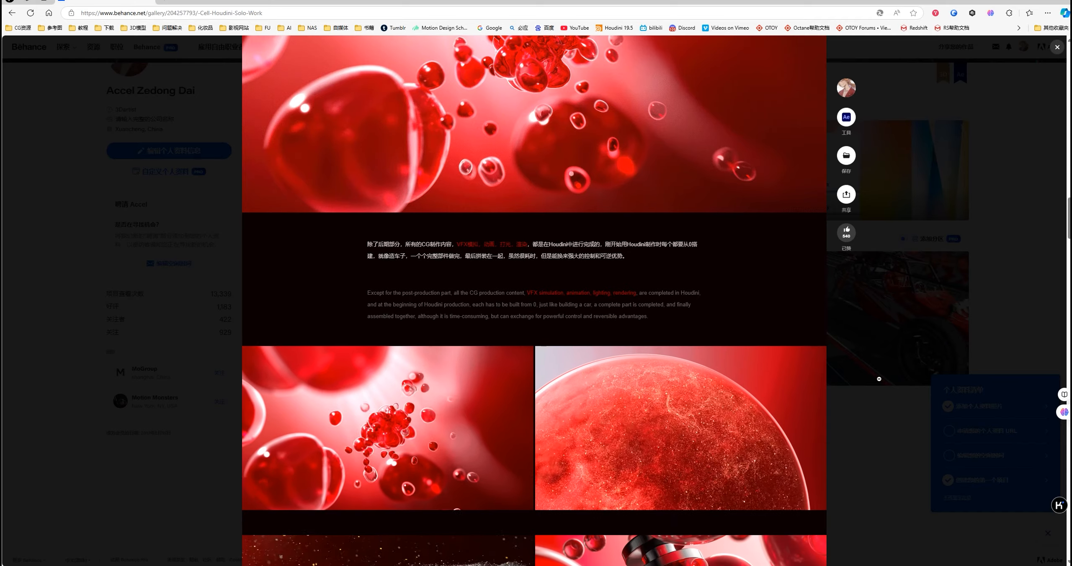
scroll(879, 379, down, 4)
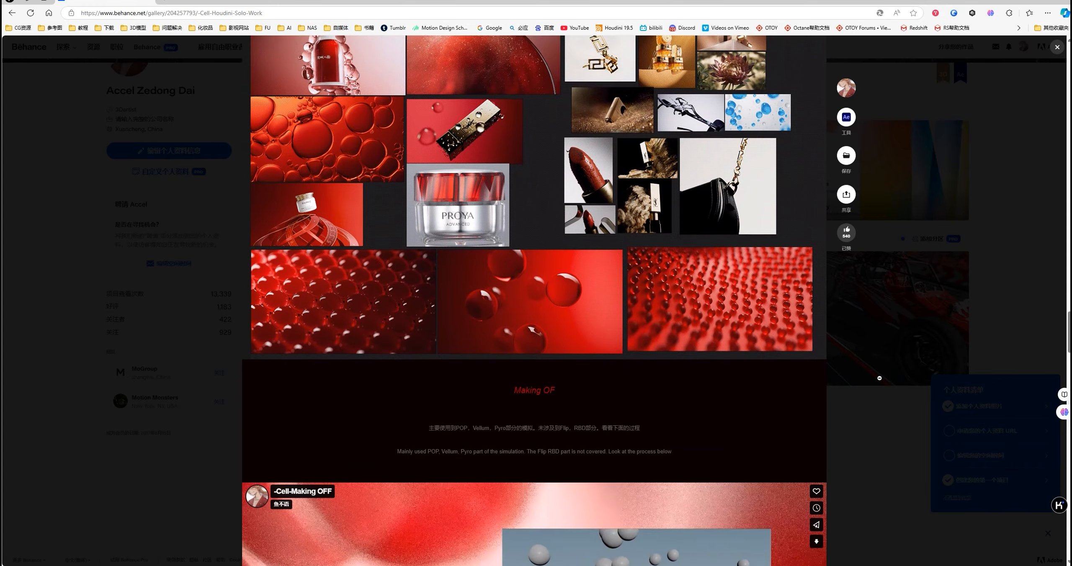
Step: Review the making-of section of the Behance project, including its node networks and simulation previews
scroll(534, 293, down, 3)
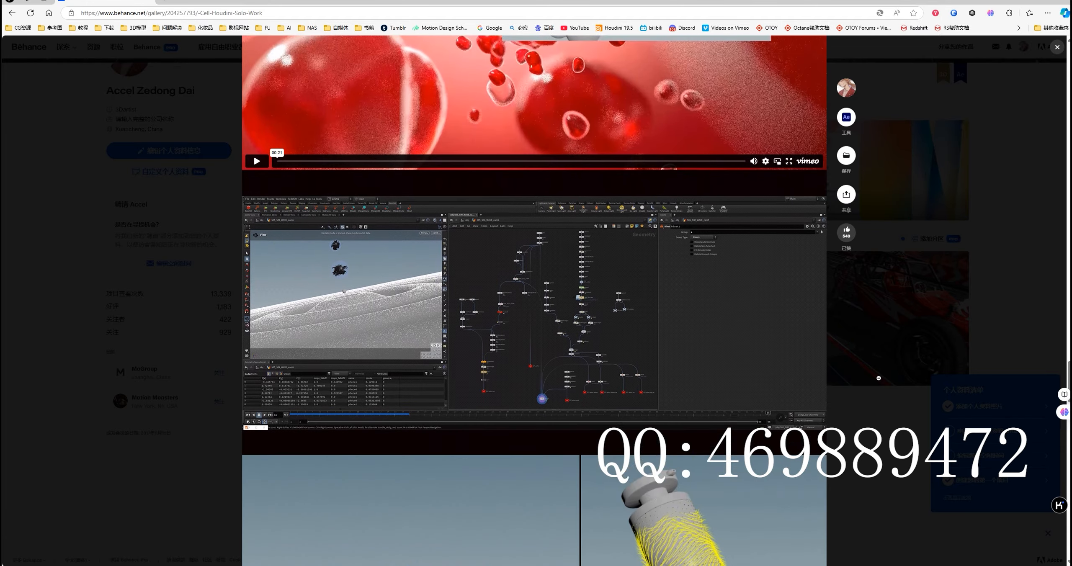
scroll(534, 294, down, 8)
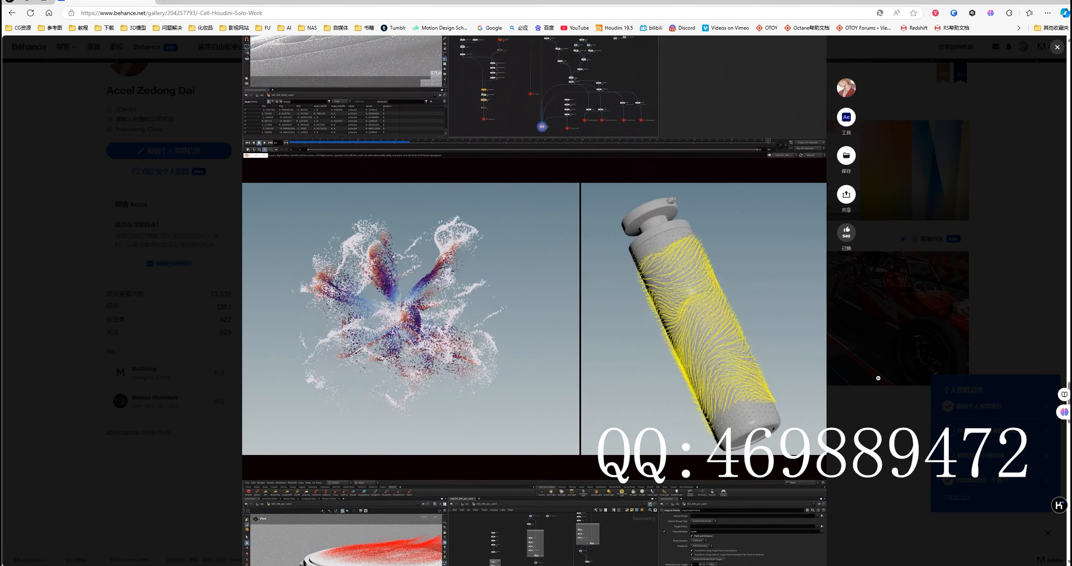
scroll(533, 293, down, 5)
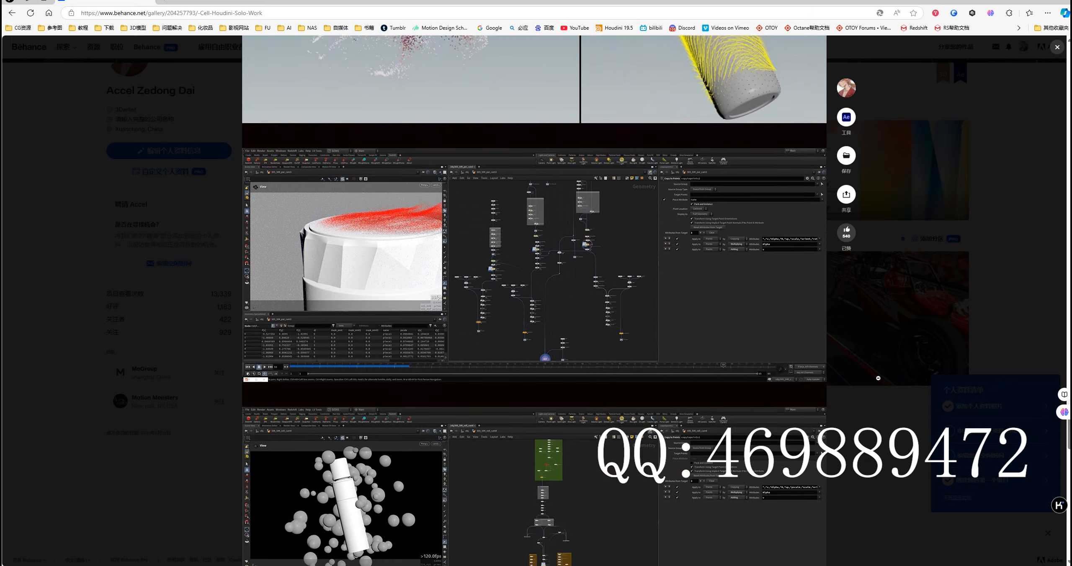
scroll(534, 293, down, 5)
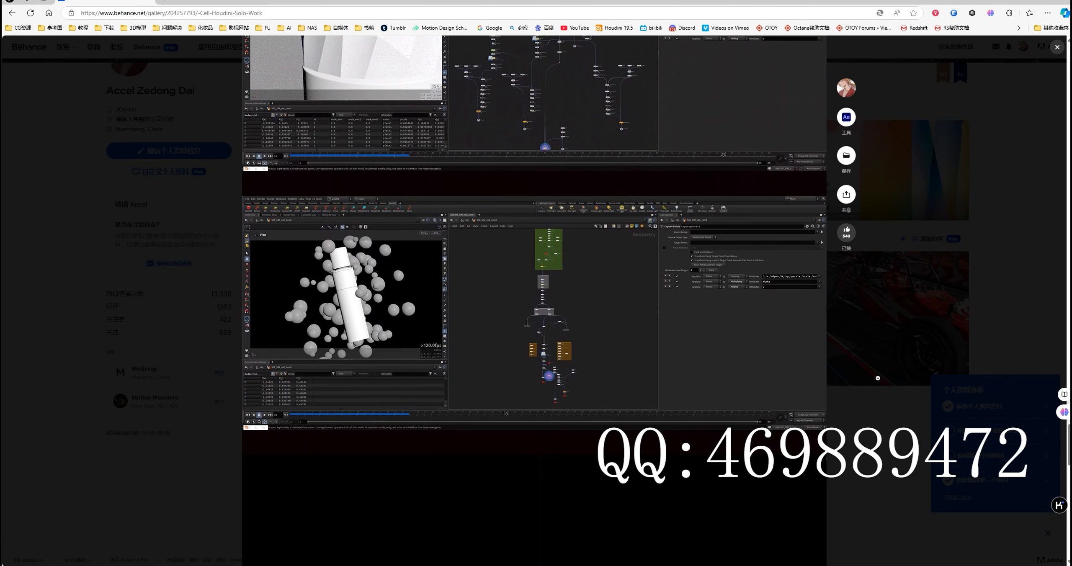
scroll(534, 293, down, 6)
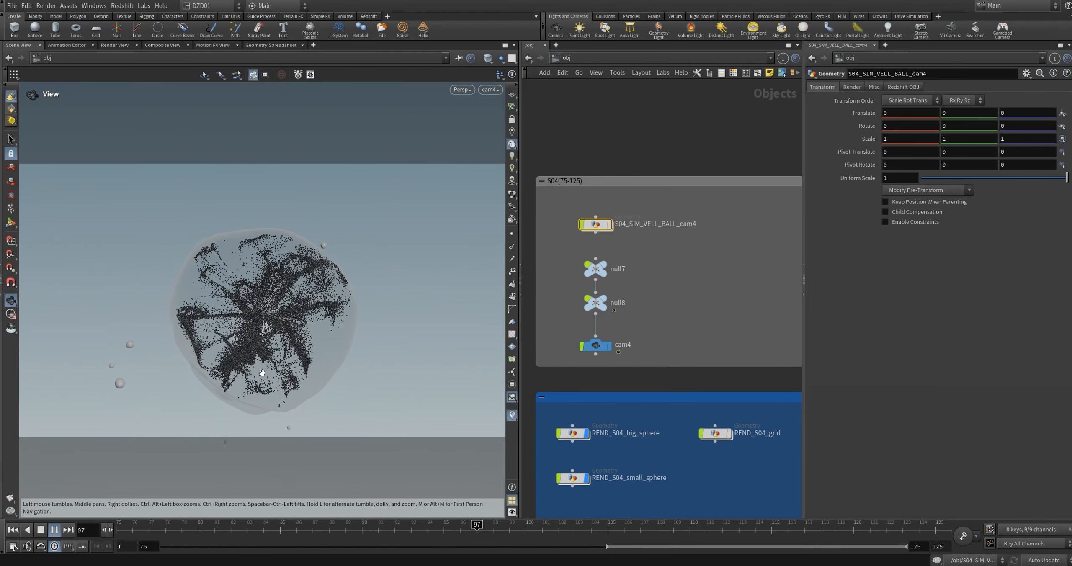
Step: Open the S04_SIM_VELL_BALL_cam4 geometry network at frame 75 and set the viewport to Smooth Wire Shaded
drag(168, 532, 67, 532)
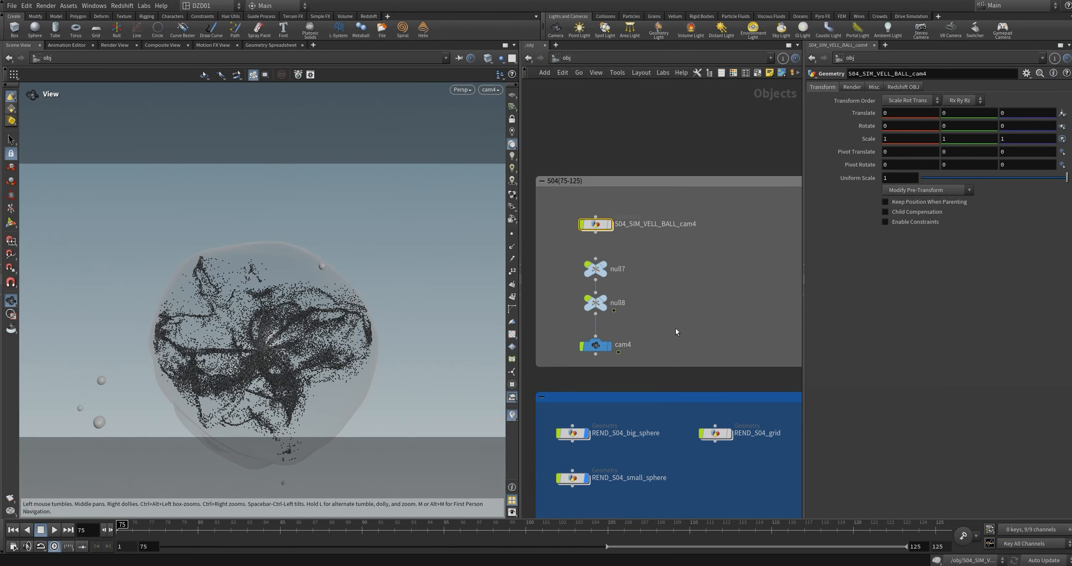
double_click(591, 228)
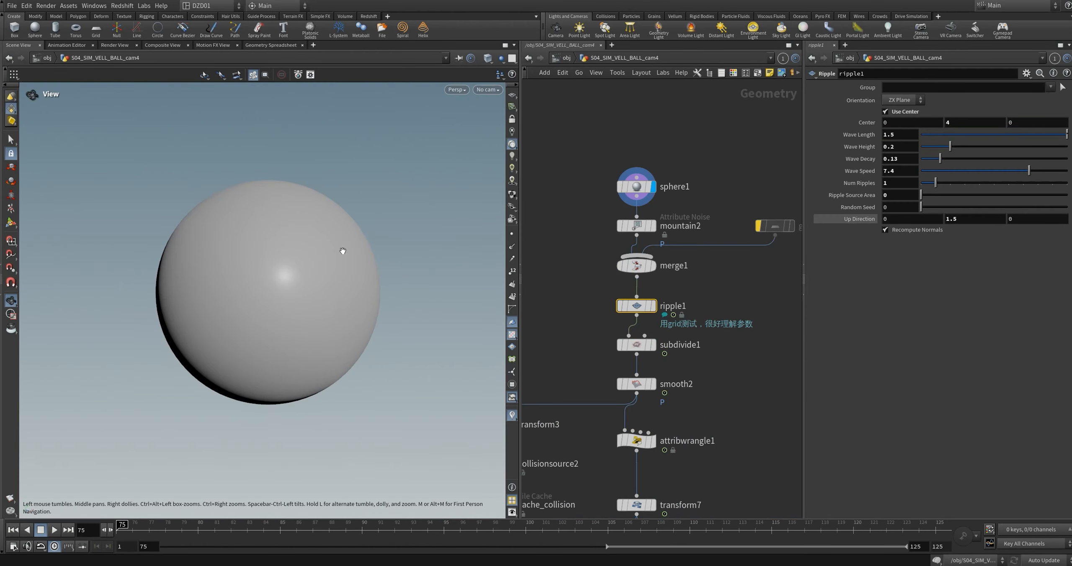
click(488, 59)
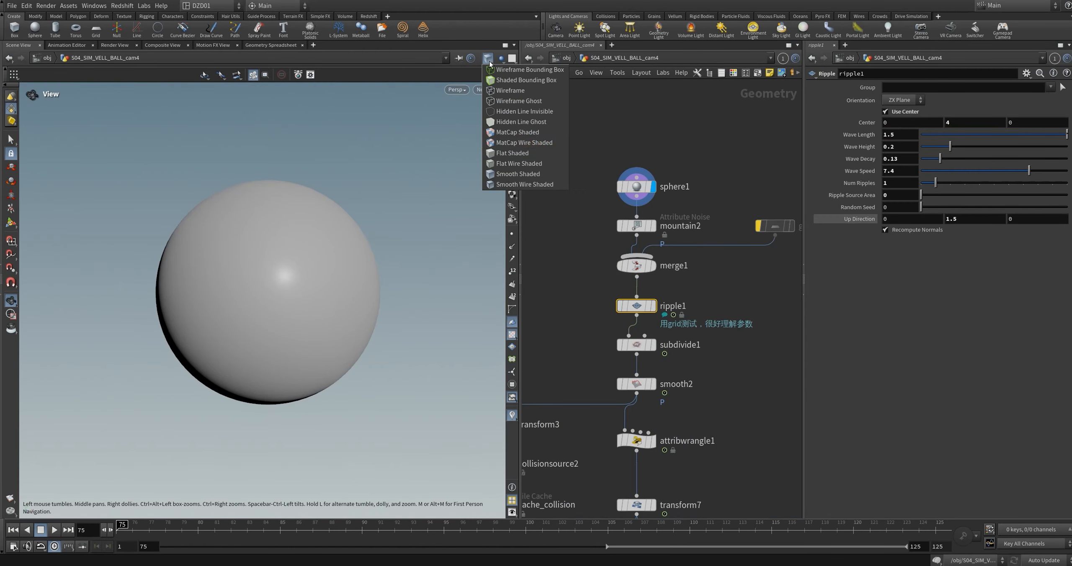
click(507, 184)
Step: Inspect sphere1's parameters, display the mountain2 noise result in the viewport, and check the inputs of merge1
click(636, 186)
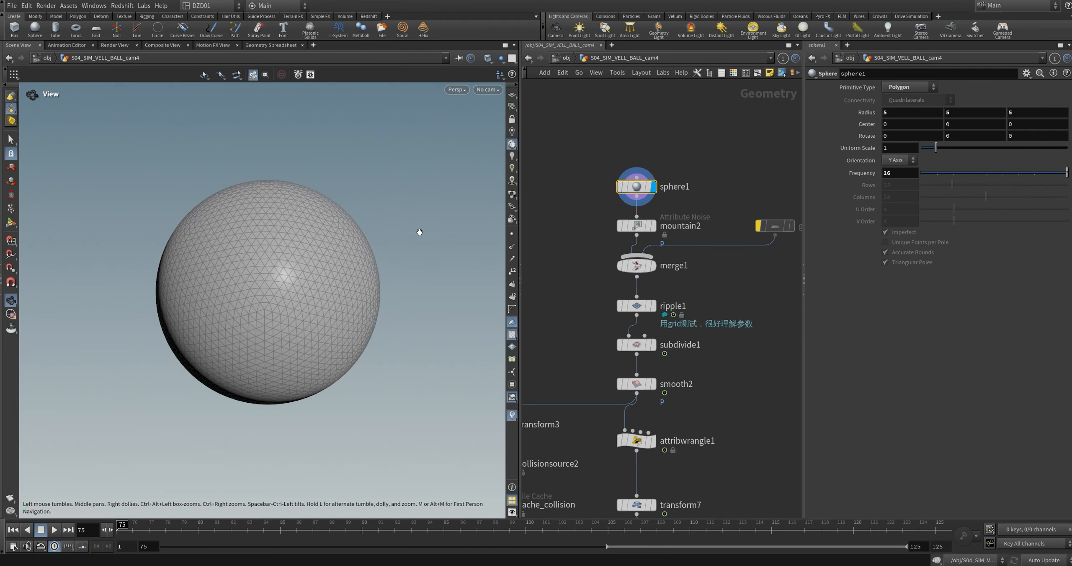
click(653, 226)
drag(262, 247, 291, 271)
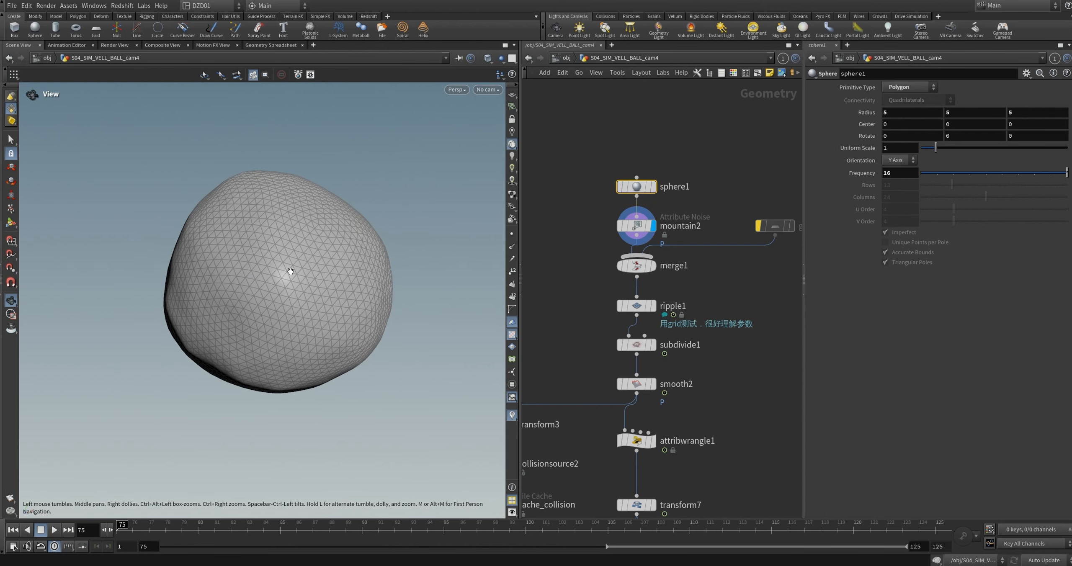
click(636, 226)
click(636, 266)
Step: Display ripple1 with its parameters and play its animation again from the first frame
click(653, 305)
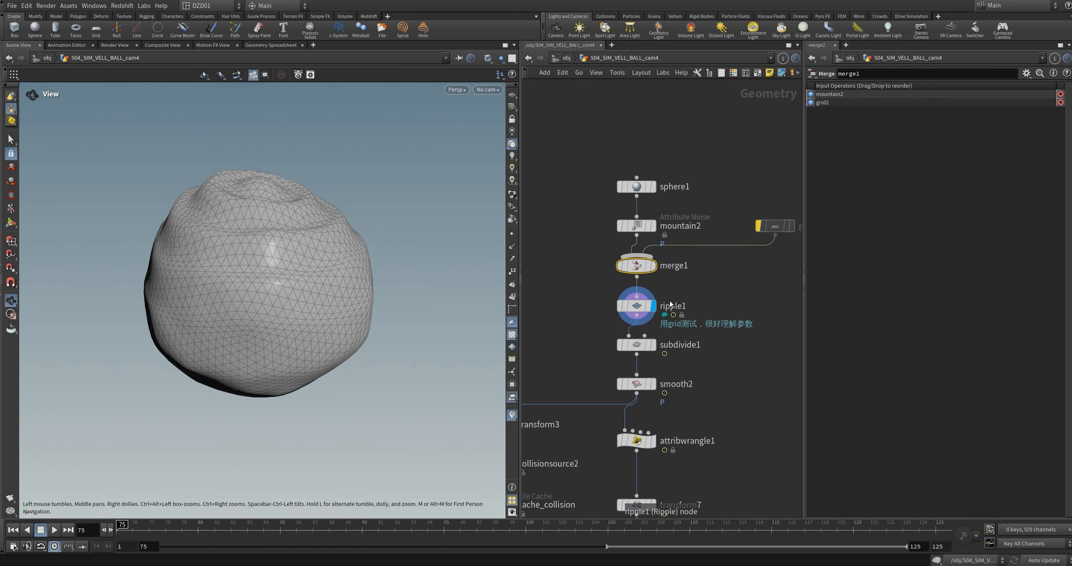
click(637, 305)
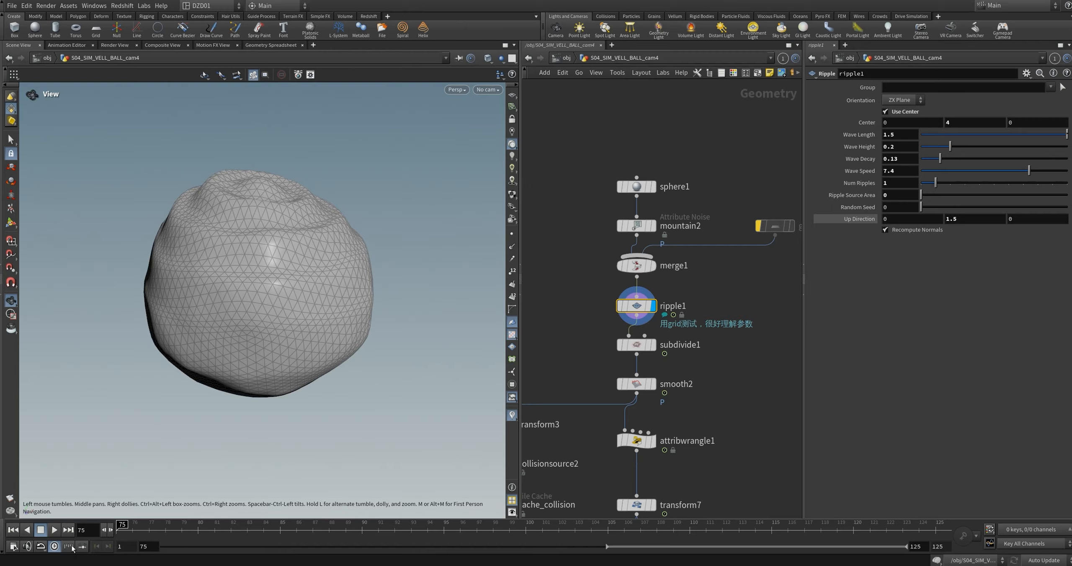
click(54, 530)
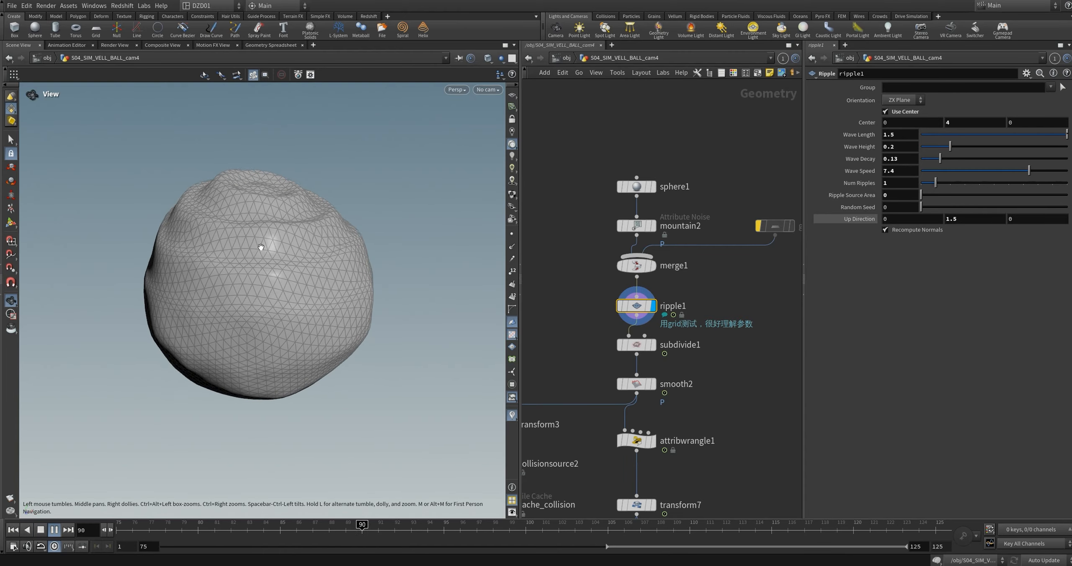
click(54, 530)
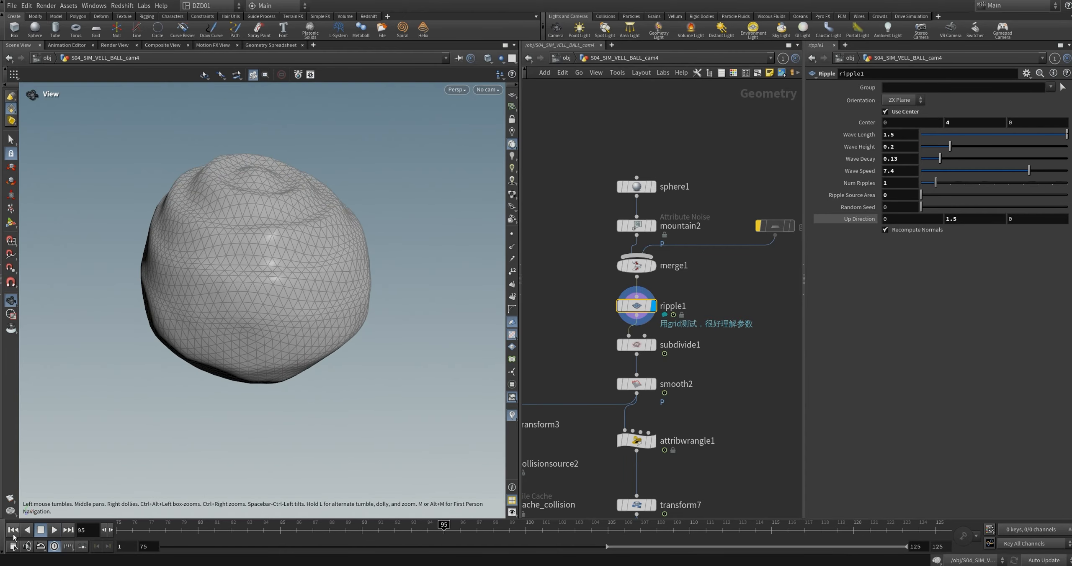
click(13, 530)
click(54, 530)
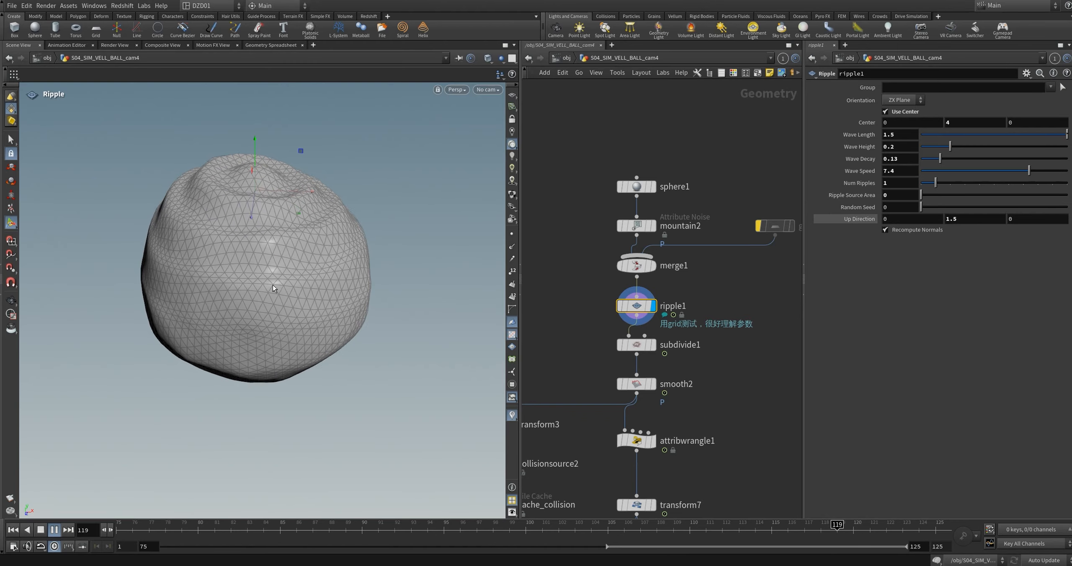
Step: Set ripple1's wave height to 0.343, wave decay to 0.209 and wave speed to 5.37, and view the result through subdivide1 and smooth2
key(Escape)
key(Return)
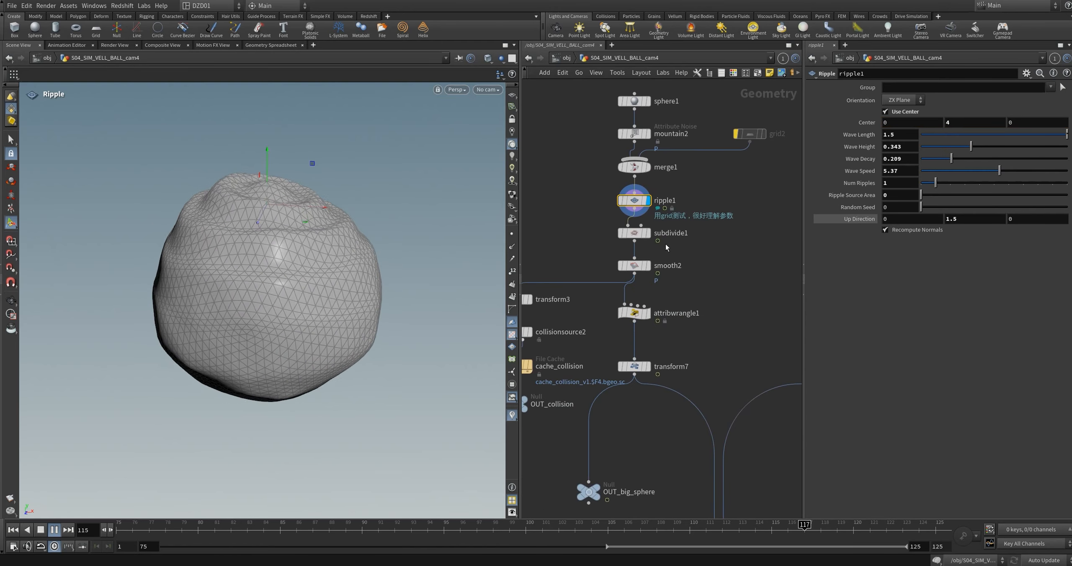
click(648, 233)
key(Escape)
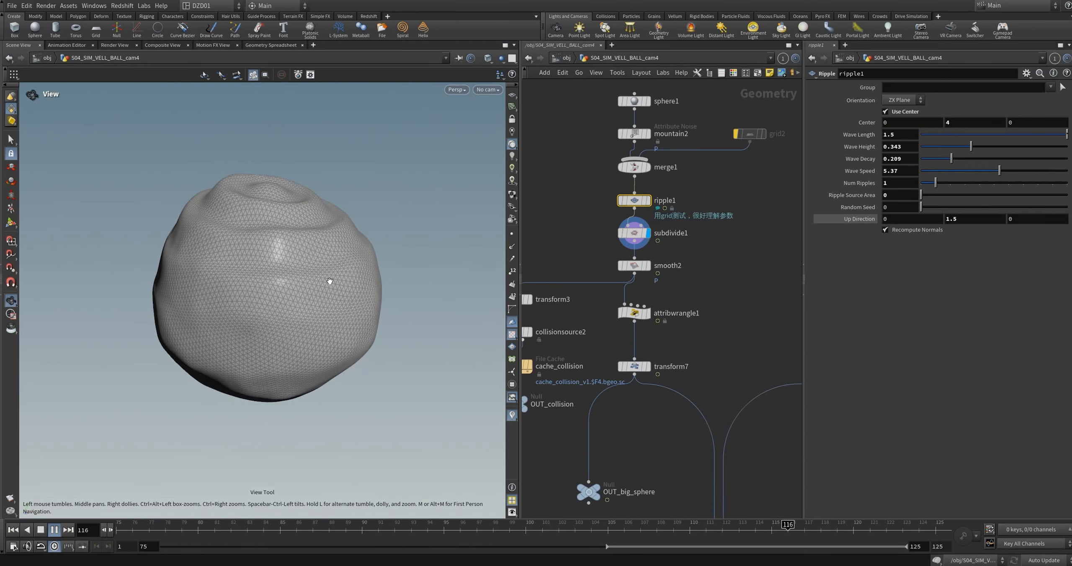
click(487, 89)
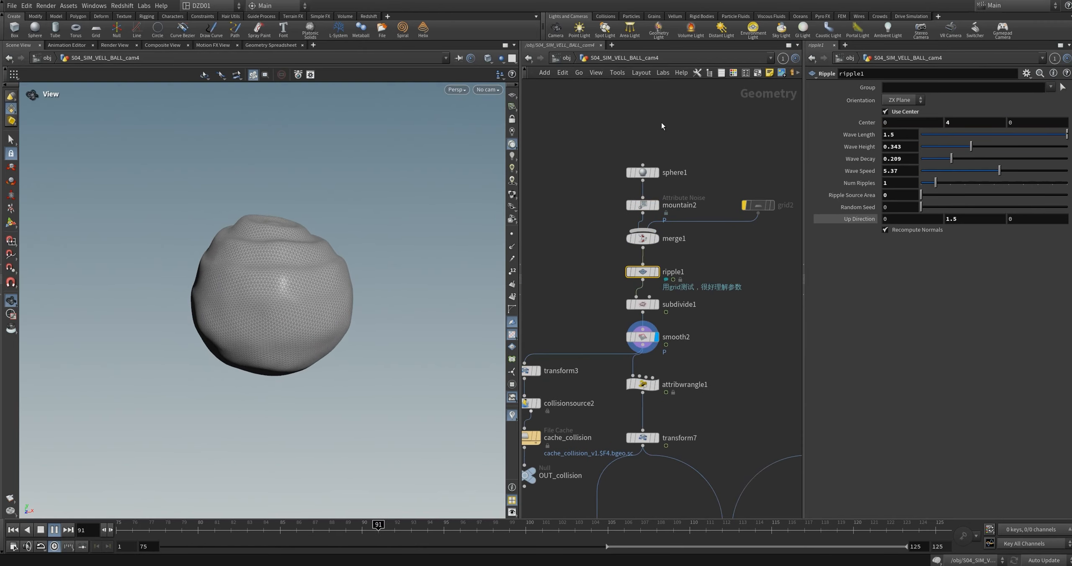
right_drag(270, 289, 296, 251)
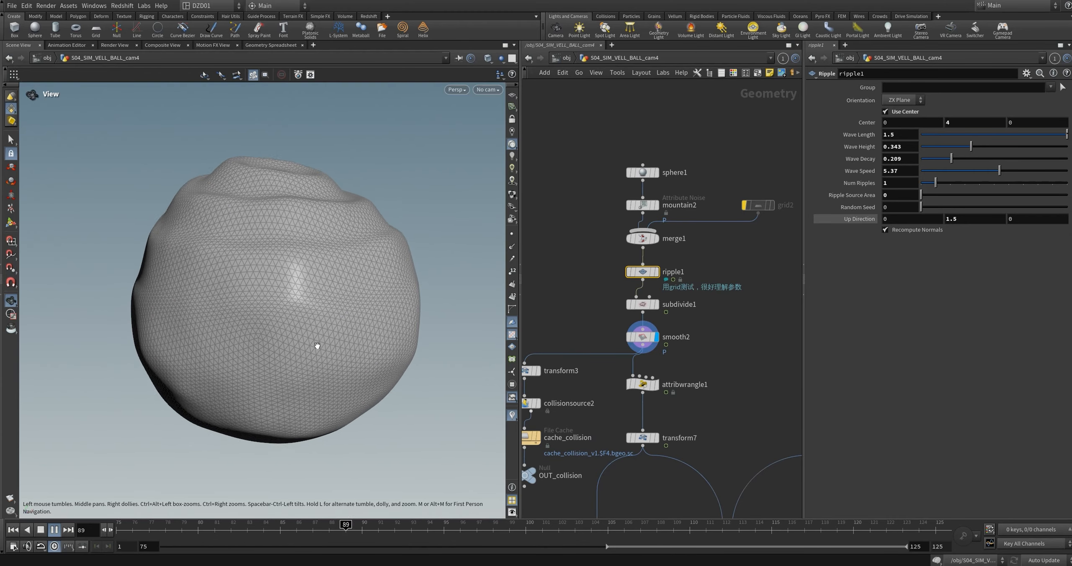
Step: Select the collision branch nodes transform3, collisionsource2, cache_collision, OUT_collision and OUT_geo
scroll(648, 355, down, 3)
middle_drag(566, 322, 592, 333)
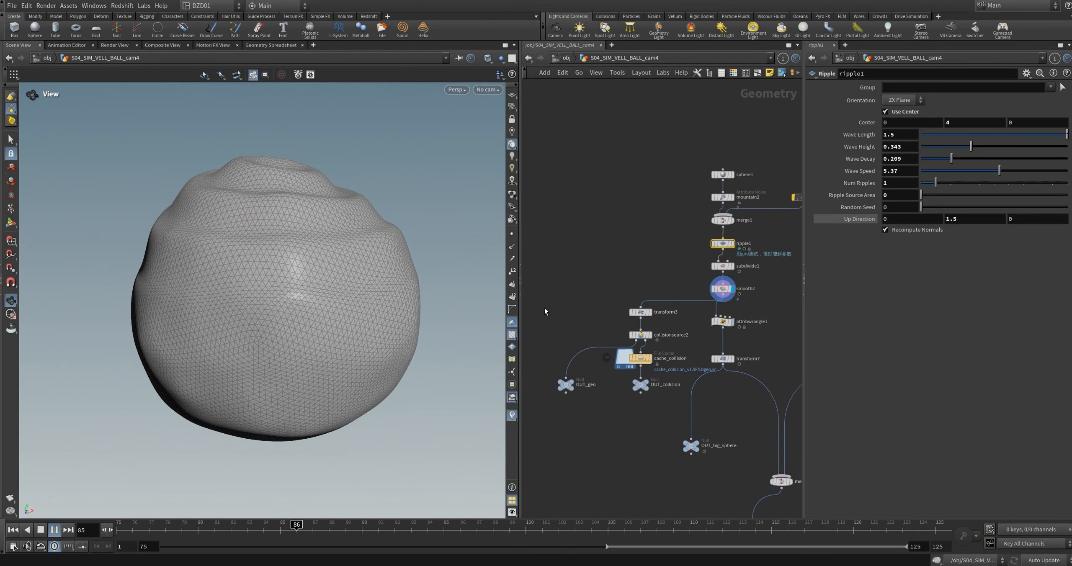
drag(529, 284, 665, 414)
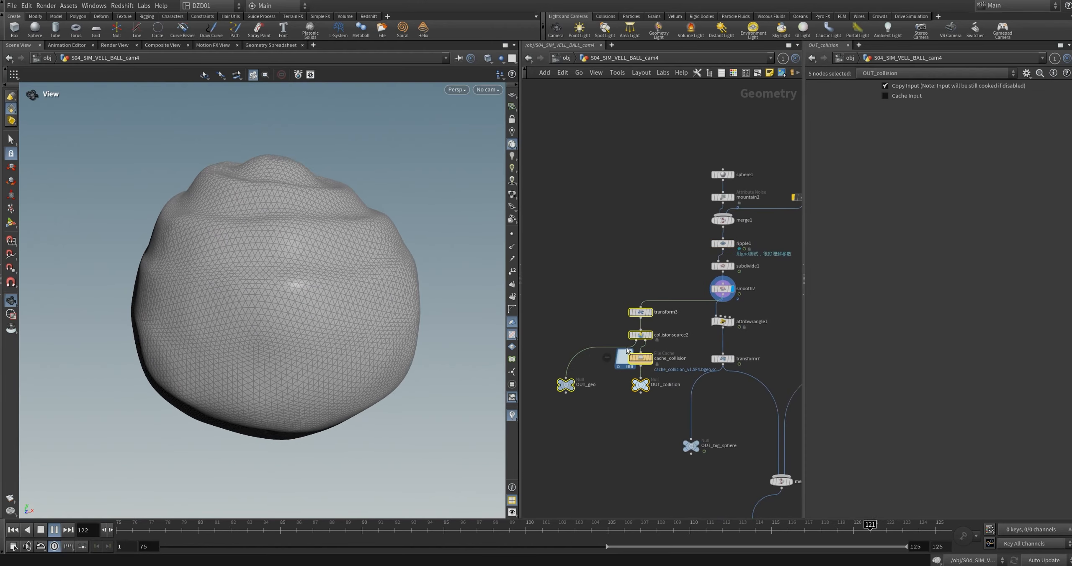
drag(538, 286, 658, 415)
scroll(654, 335, up, 3)
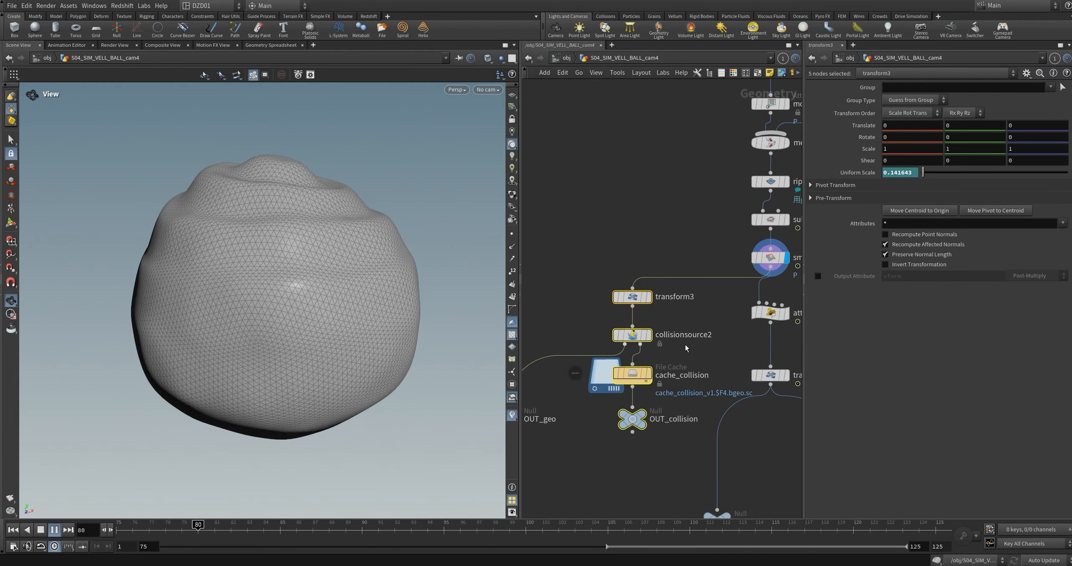
Step: Stop the playback, scrub the timeline to frame 125, and display OUT_geo in the viewport
click(55, 530)
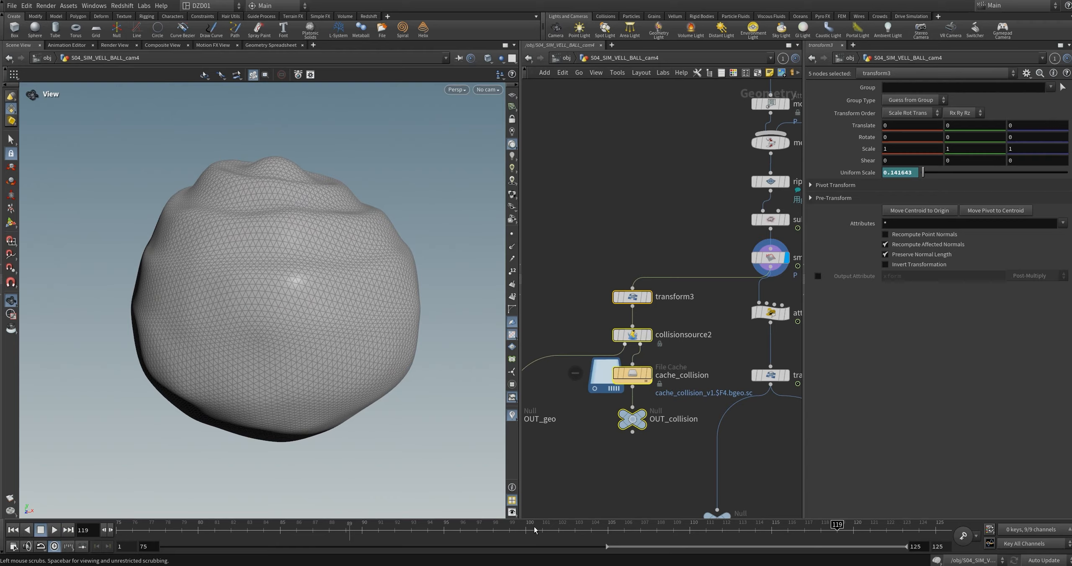
drag(574, 527, 936, 528)
middle_drag(687, 343, 725, 263)
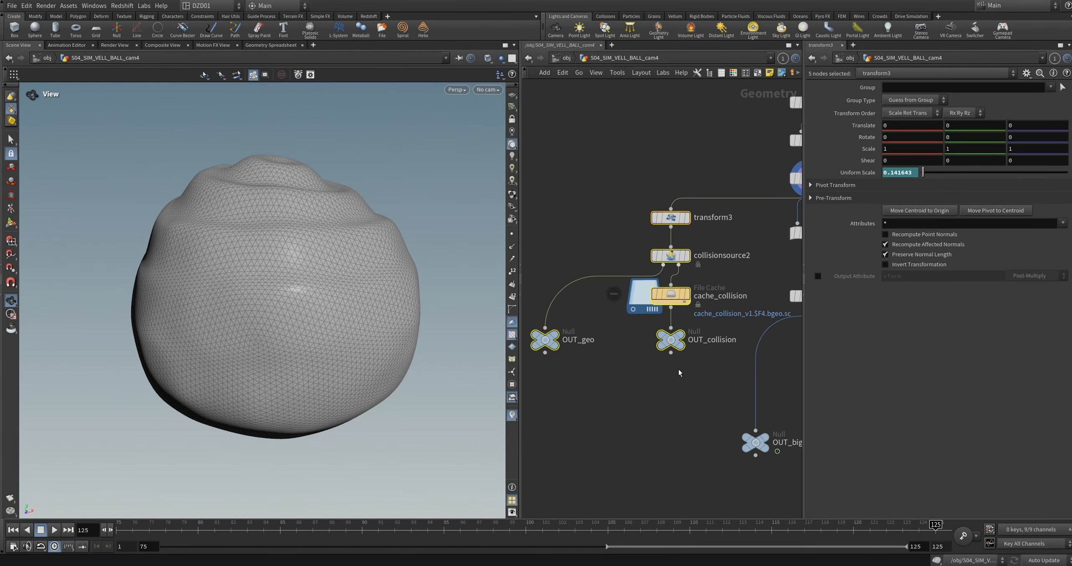
middle_drag(629, 384, 668, 405)
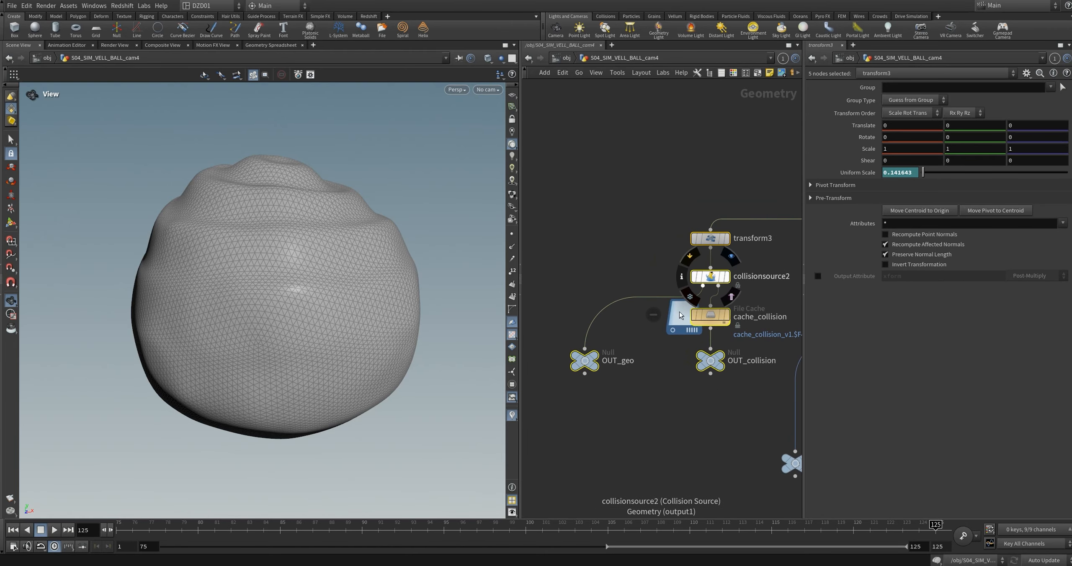
click(595, 356)
right_drag(342, 232, 307, 286)
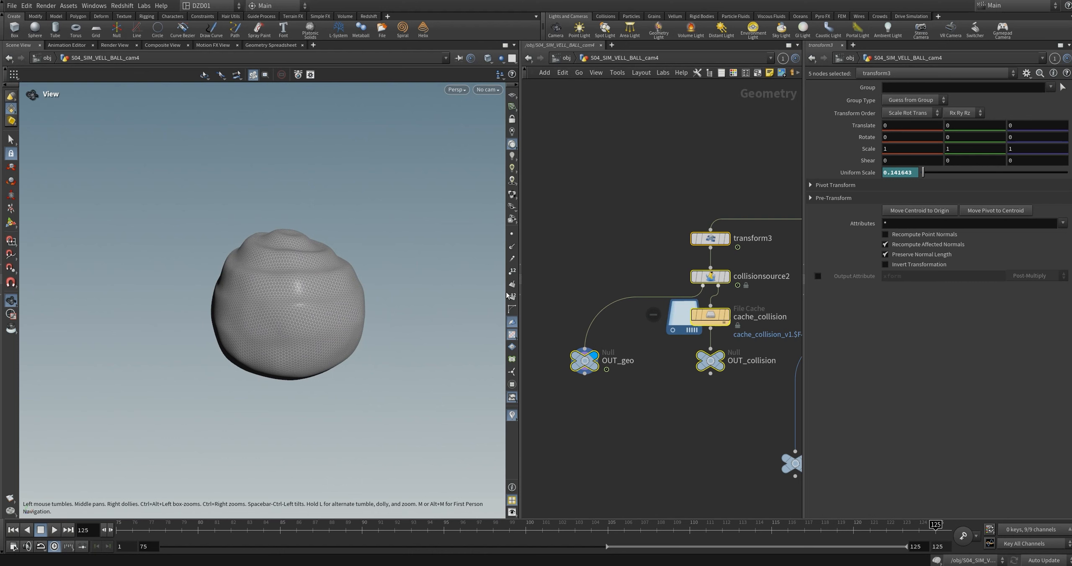
Step: Inspect transform3 and cache_collision in the collision branch
middle_drag(648, 231, 599, 295)
drag(599, 295, 732, 325)
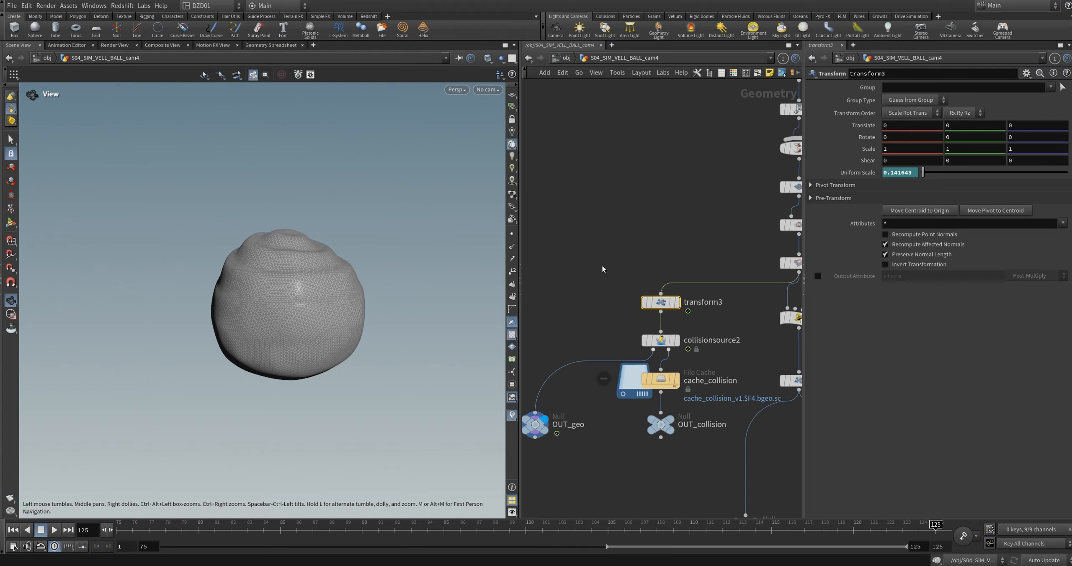
middle_drag(711, 357, 719, 295)
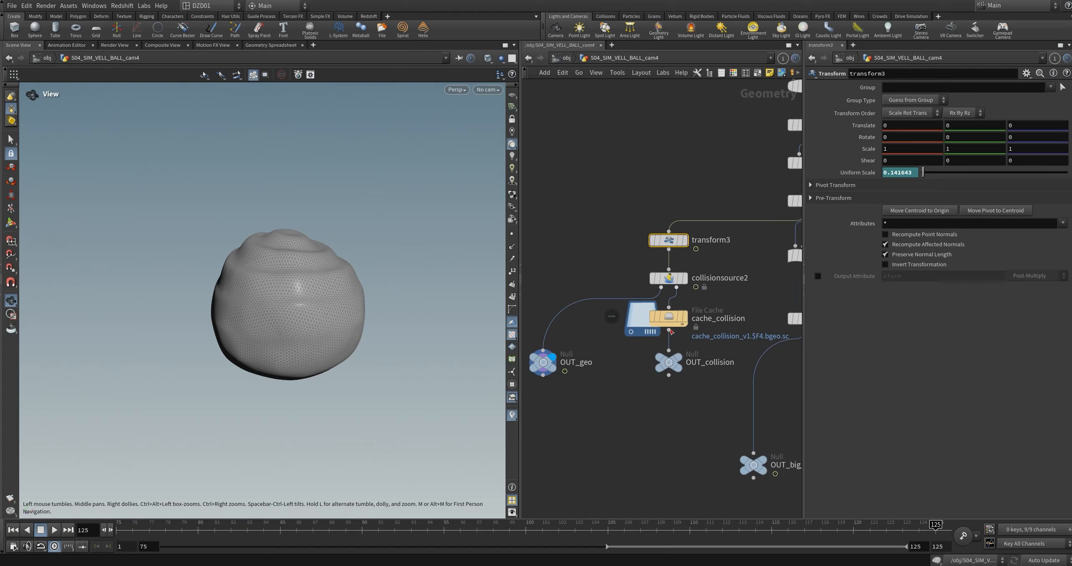
click(685, 318)
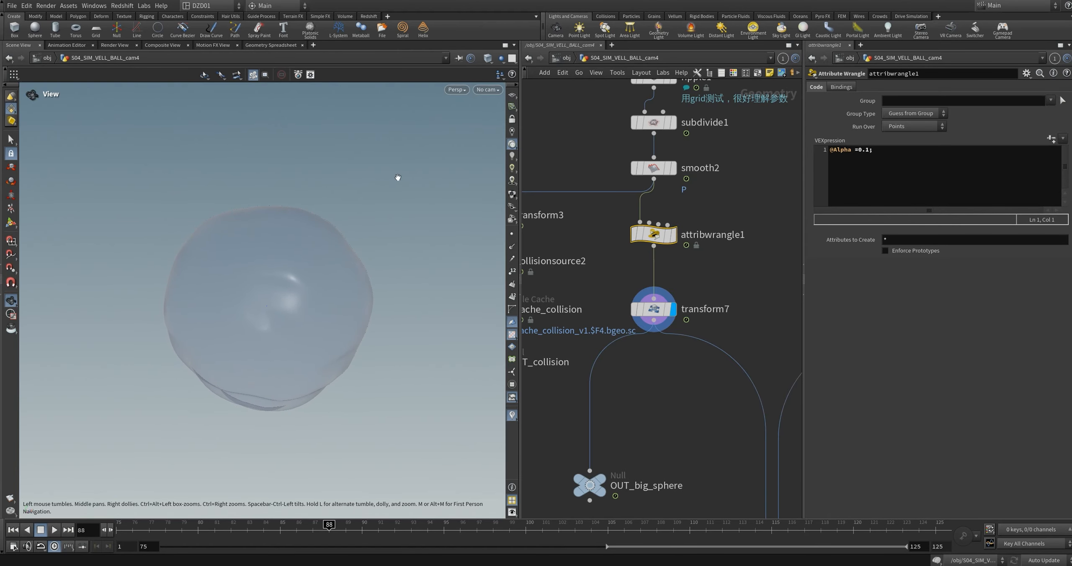
Step: Play the transform7 sphere's animation through cam4, stop it, and display OUT_big_sphere
click(487, 90)
click(502, 139)
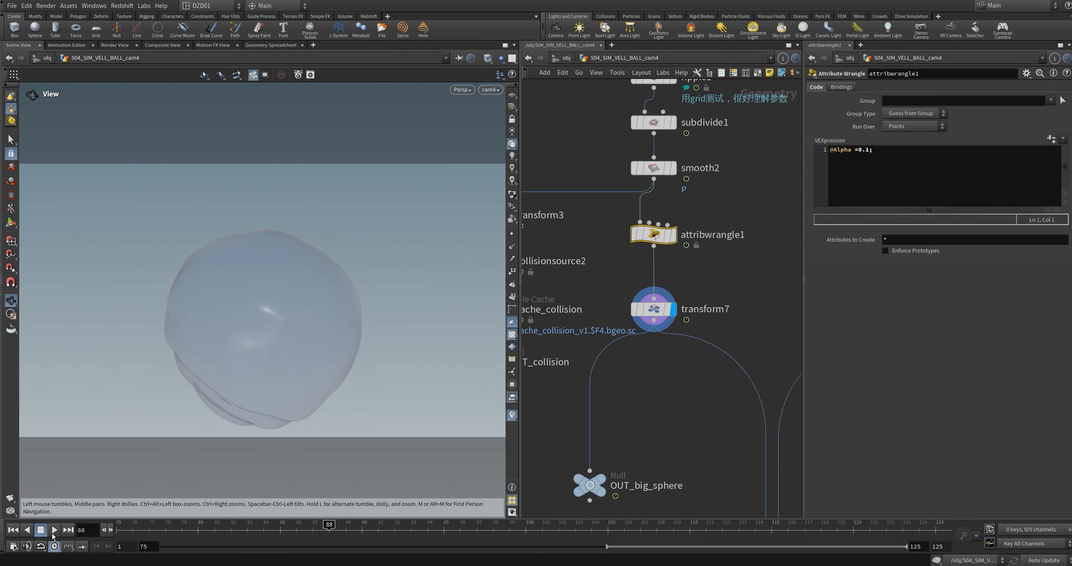
click(53, 530)
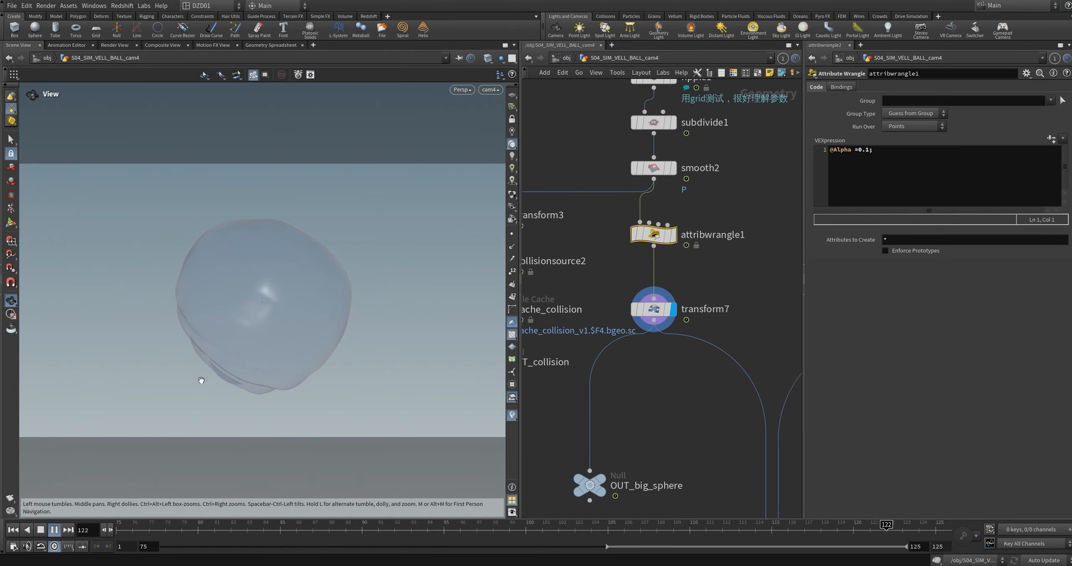
click(54, 530)
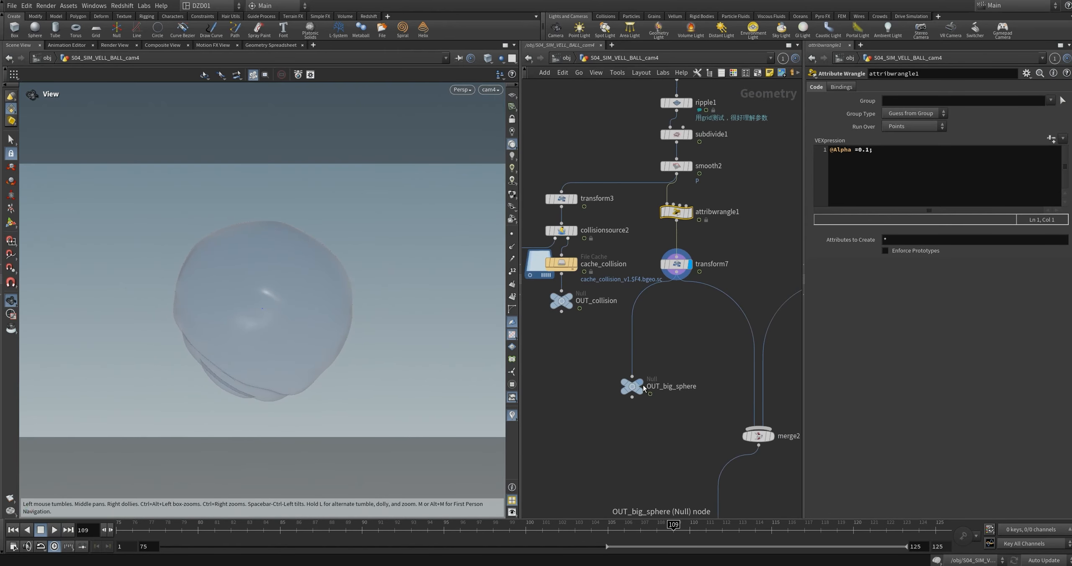
click(641, 382)
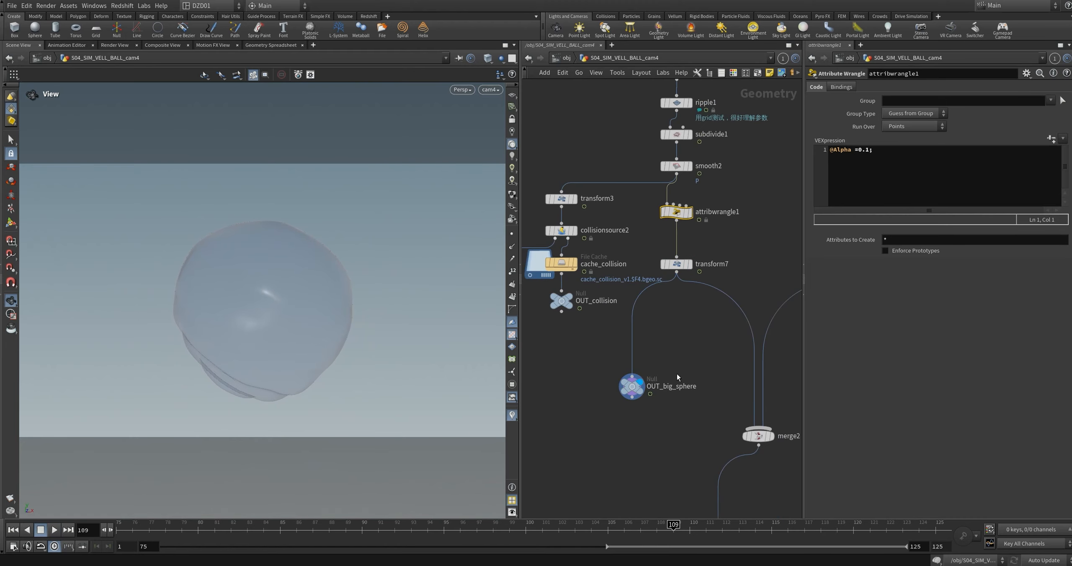
Step: Display sphere4 at the start of the particle emitter branch and frame it in the viewport
middle_drag(683, 359, 638, 399)
middle_drag(758, 396, 656, 439)
scroll(690, 415, down, 2)
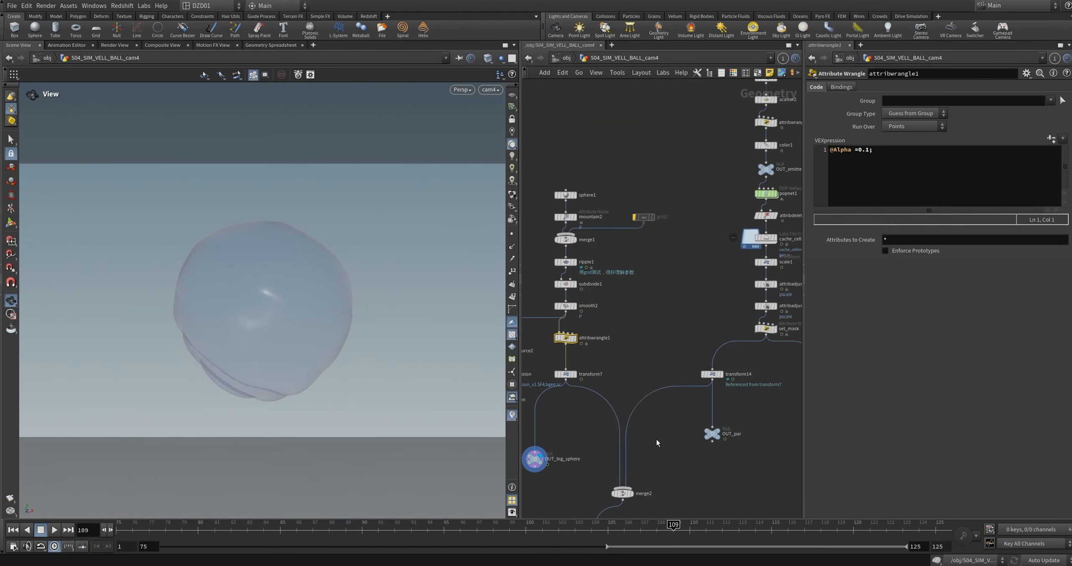
middle_drag(727, 101, 649, 220)
scroll(648, 221, up, 3)
middle_drag(726, 212, 701, 181)
click(712, 179)
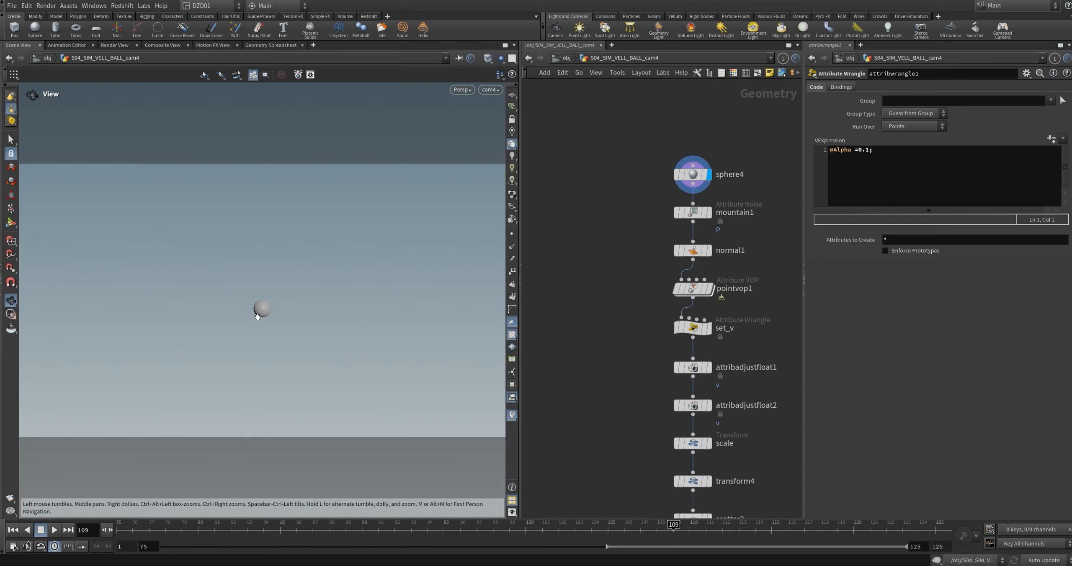
key(g)
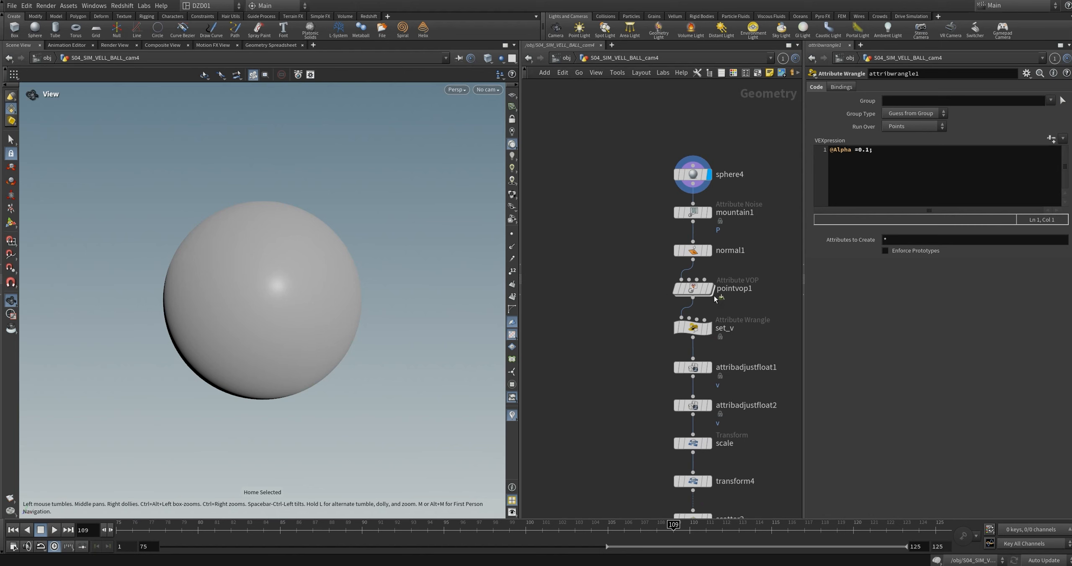
Step: Display mountain1's noise result and play its animation to check whether the shape moves
middle_drag(710, 216, 667, 223)
click(665, 219)
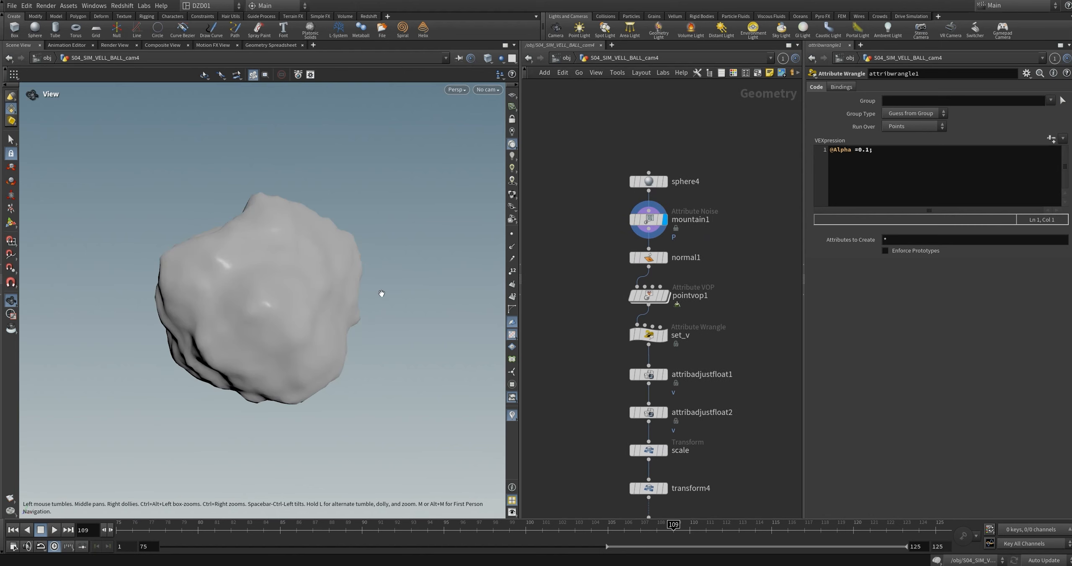
mouse_move(281, 303)
mouse_down()
mouse_move(349, 301)
mouse_move(283, 299)
mouse_up()
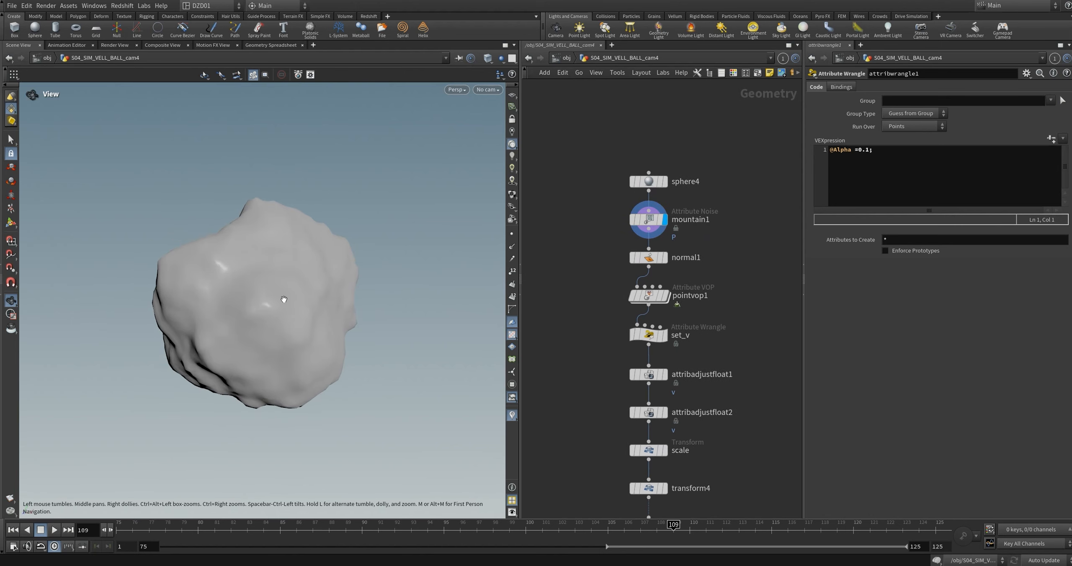
key(Up)
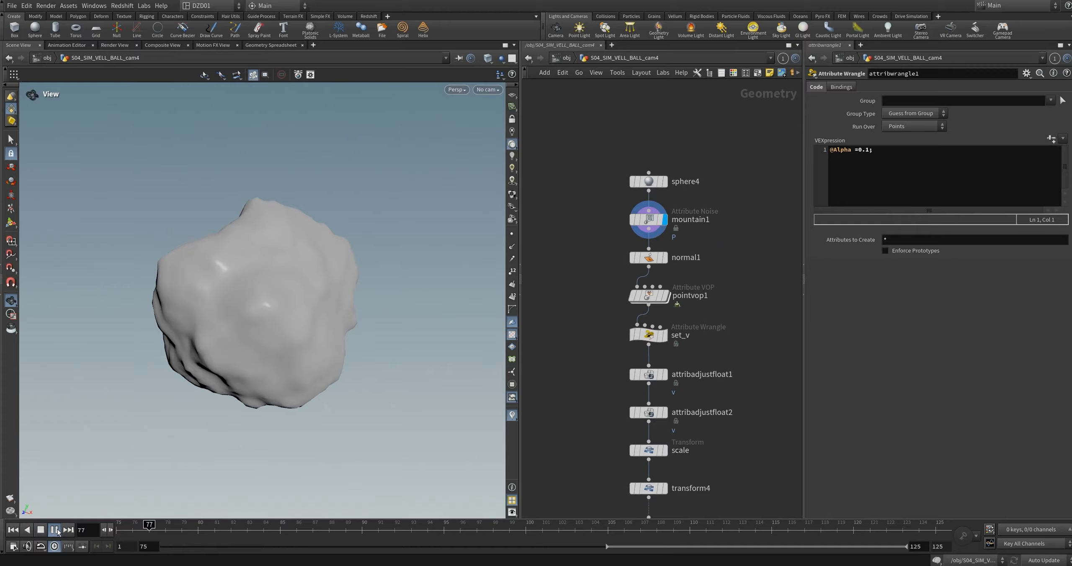
key(Up)
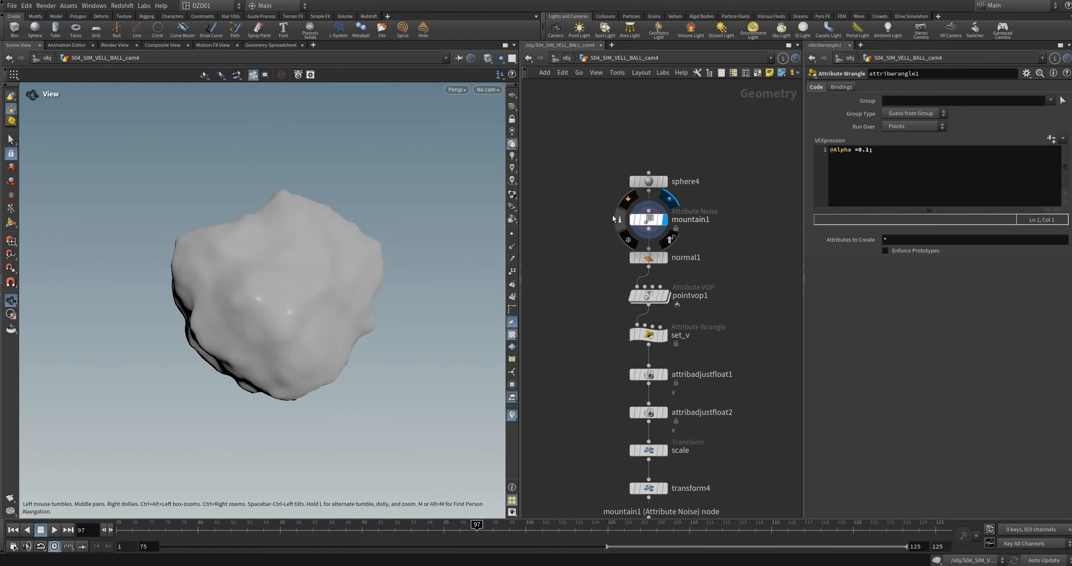
Step: Show mountain1's noise animation settings and set its noise type to Perlin
click(645, 220)
click(837, 347)
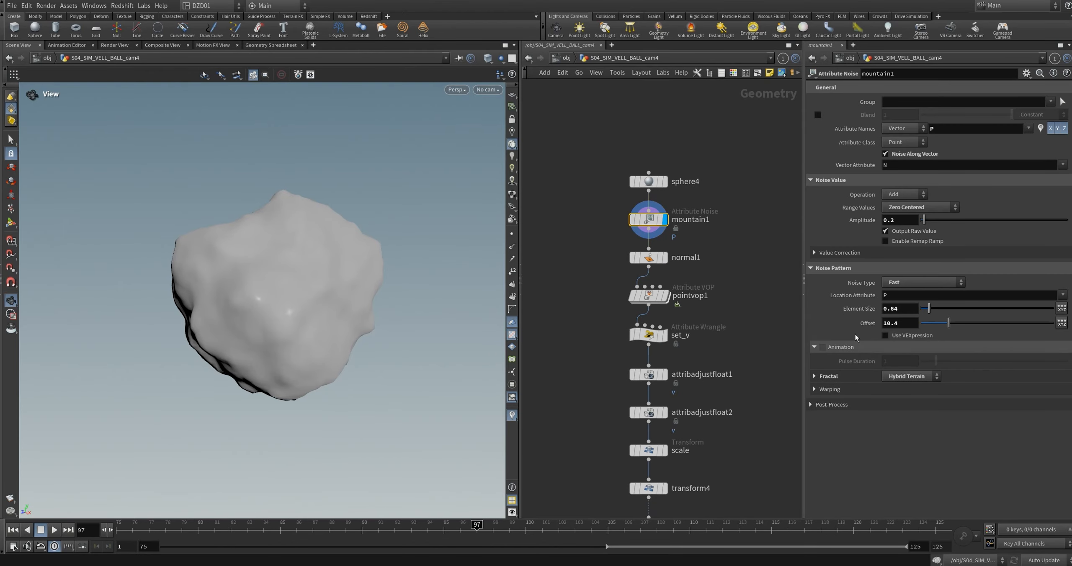
click(908, 288)
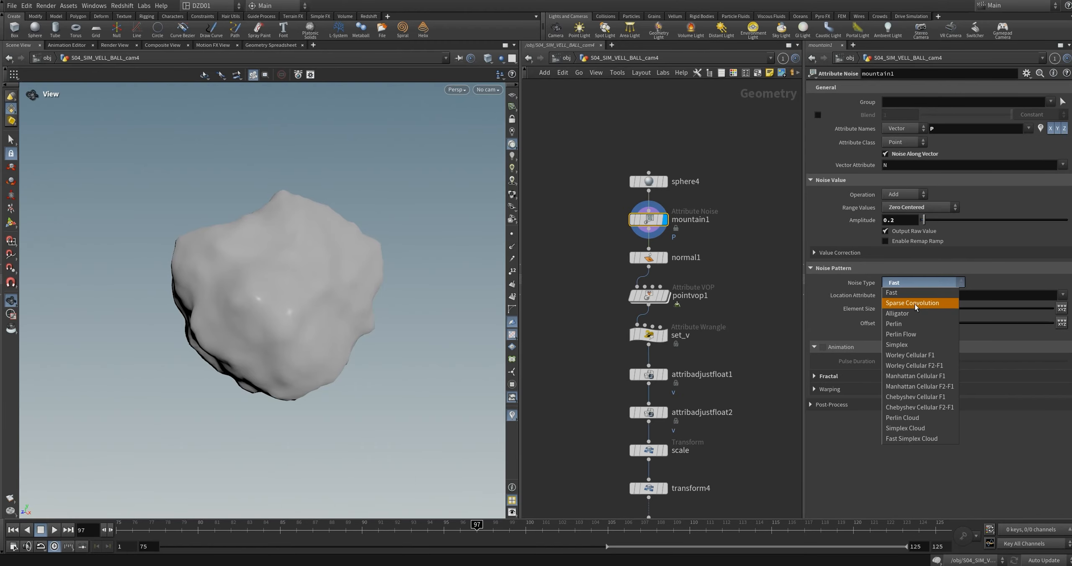
click(909, 294)
click(909, 284)
click(907, 323)
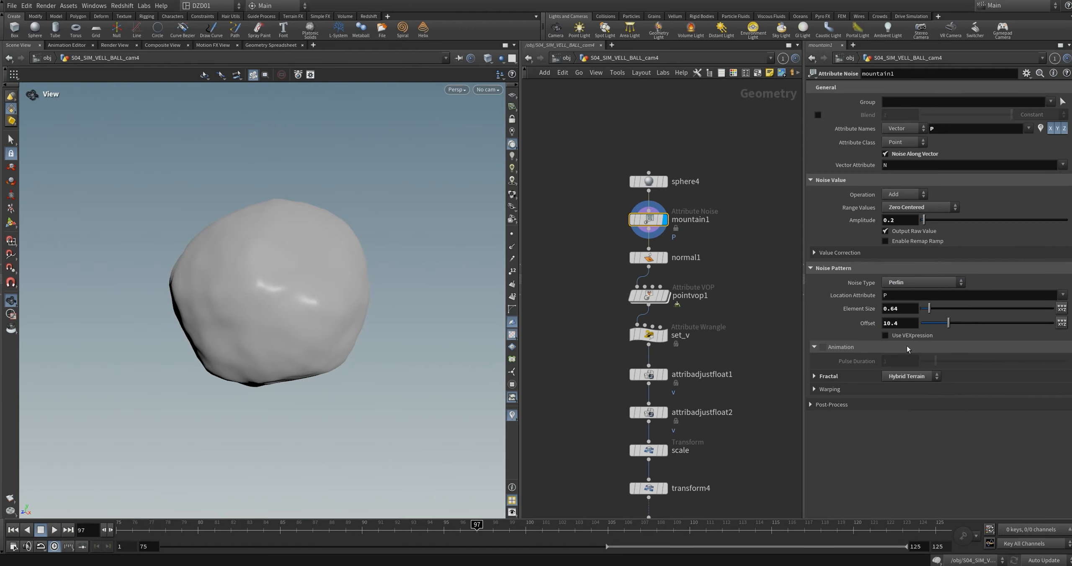
Step: Enable mountain1's noise animation with a pulse duration of 4.49 and play it from the first frame
drag(936, 363, 987, 363)
click(14, 531)
click(55, 530)
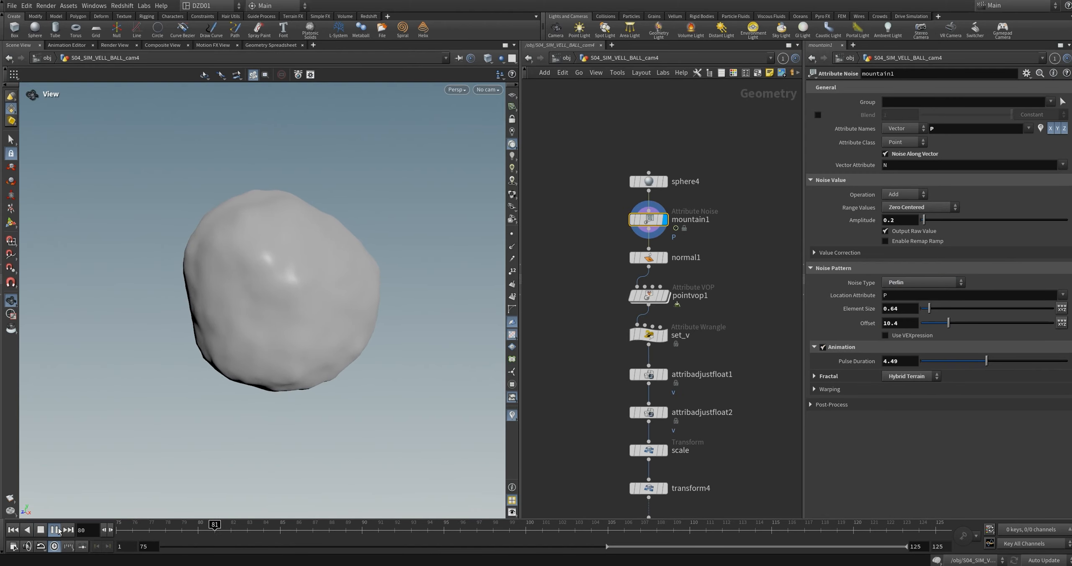
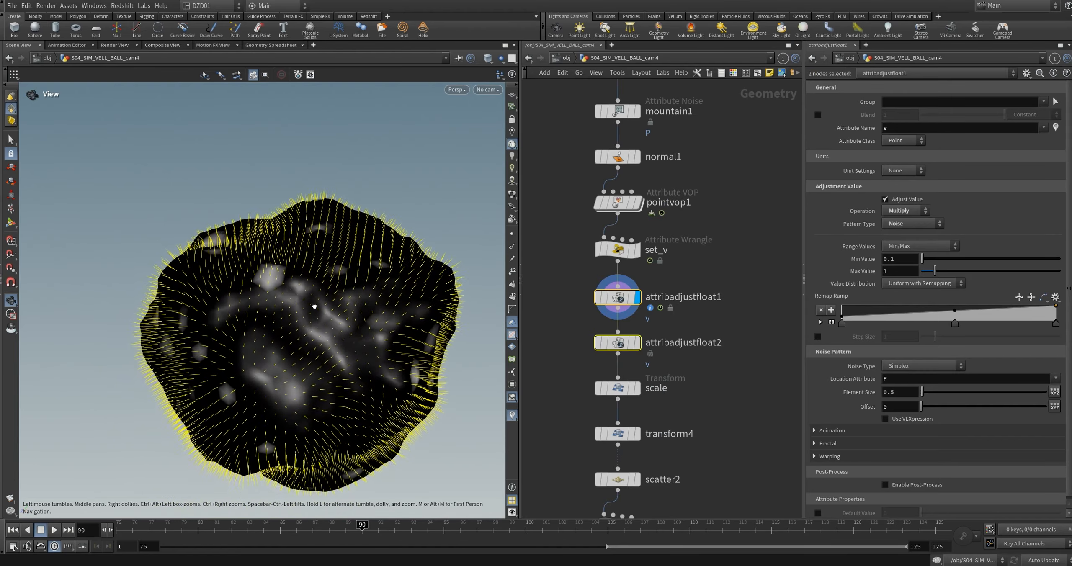
Step: Display attribadjustfloat2's result to examine its velocity vectors, and hide the vectors in the viewport
click(637, 350)
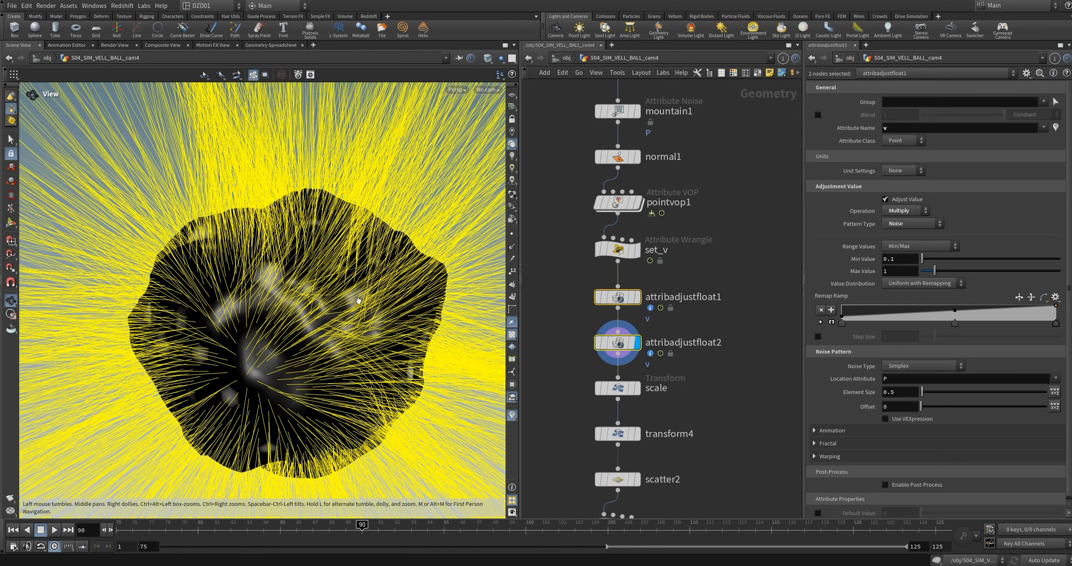
scroll(354, 300, down, 5)
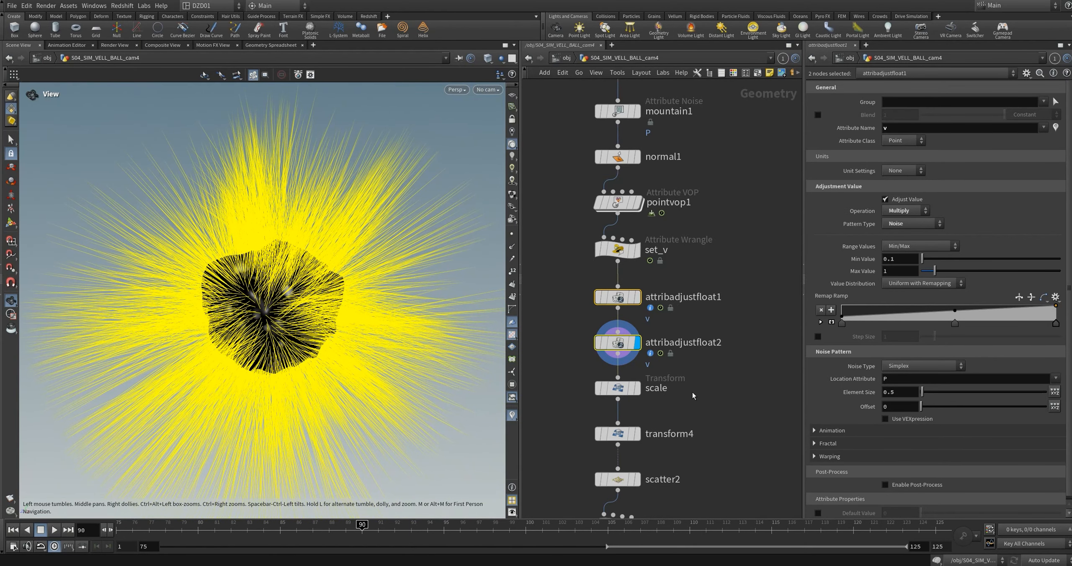
middle_drag(692, 394, 694, 374)
click(511, 414)
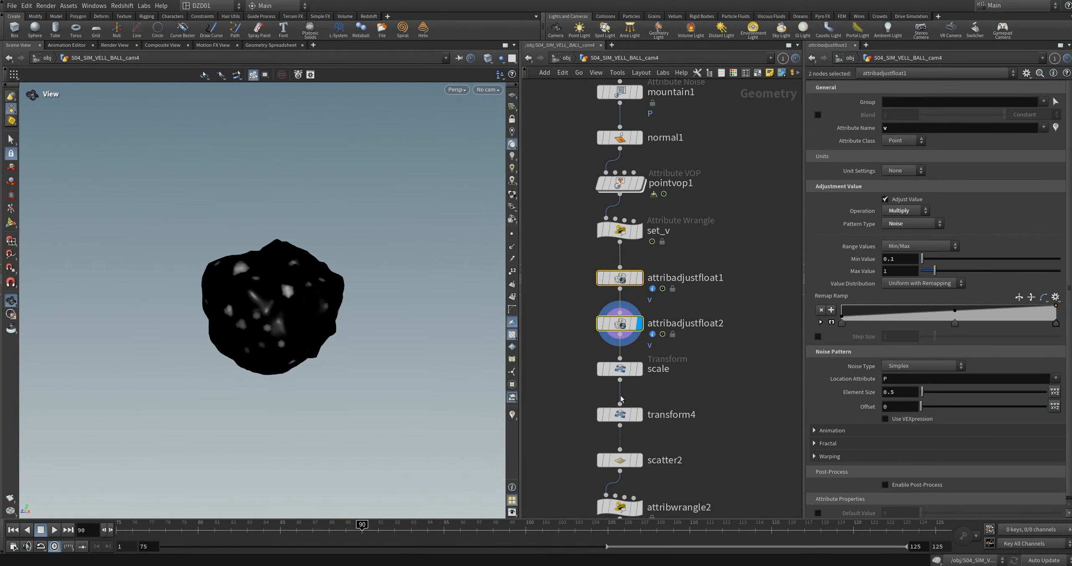
Step: Display the scale node's result and show the reference grid to judge the emitter's size
click(639, 370)
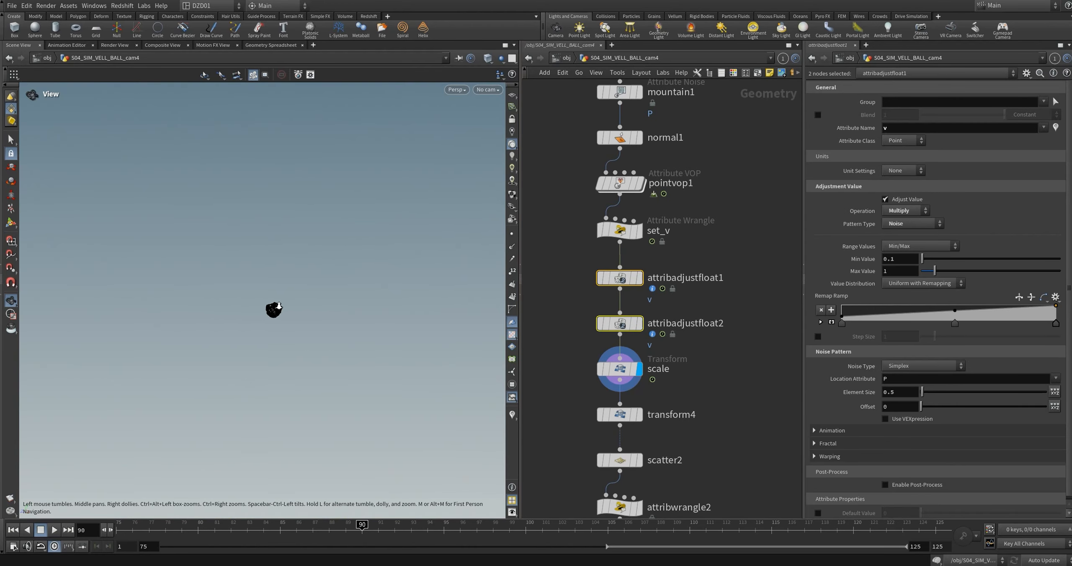
click(512, 95)
right_drag(411, 204, 322, 271)
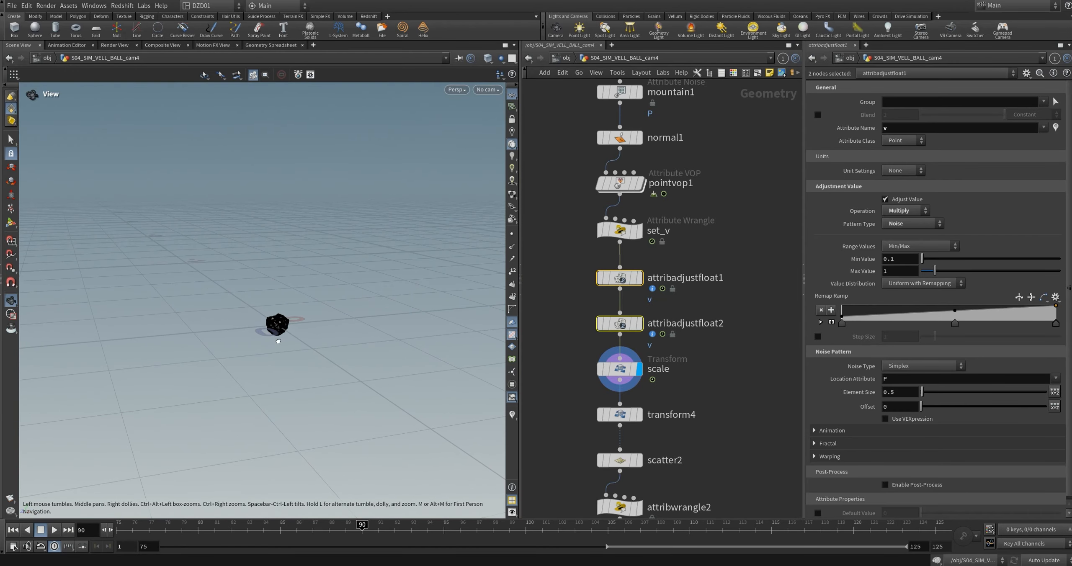
Step: Display transform4, show its $FF rotation settings, and play the animation to check the emitter's rotation
middle_drag(690, 417, 717, 319)
mouse_move(654, 326)
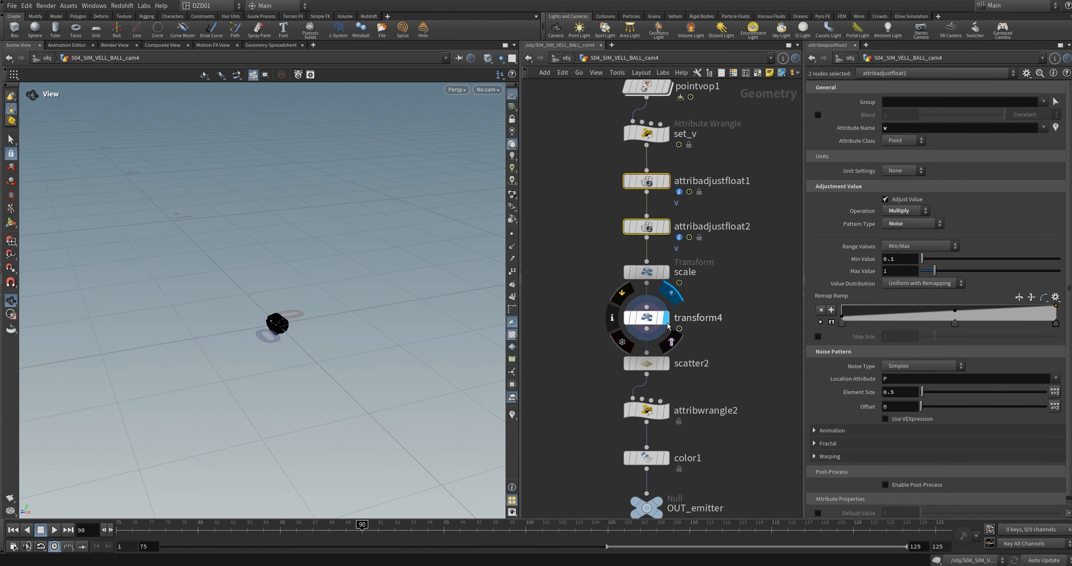
click(645, 323)
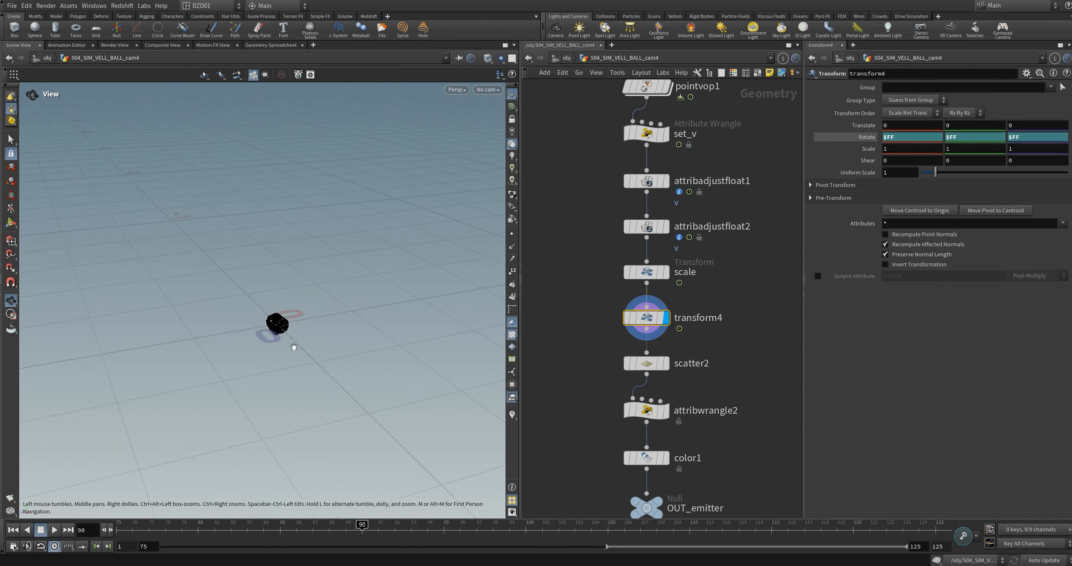
click(55, 529)
right_drag(352, 253, 309, 308)
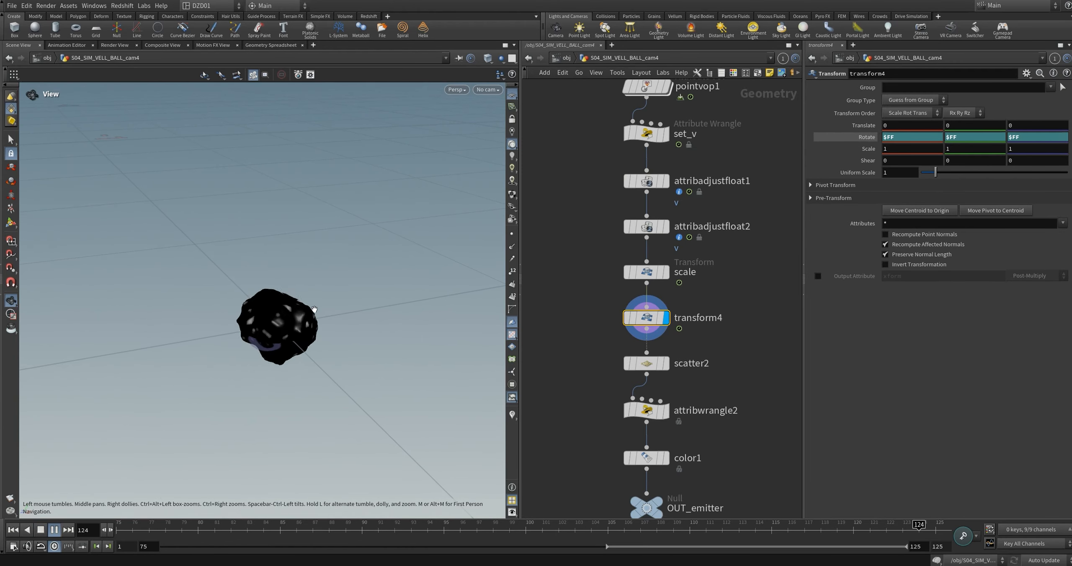
drag(280, 337, 265, 298)
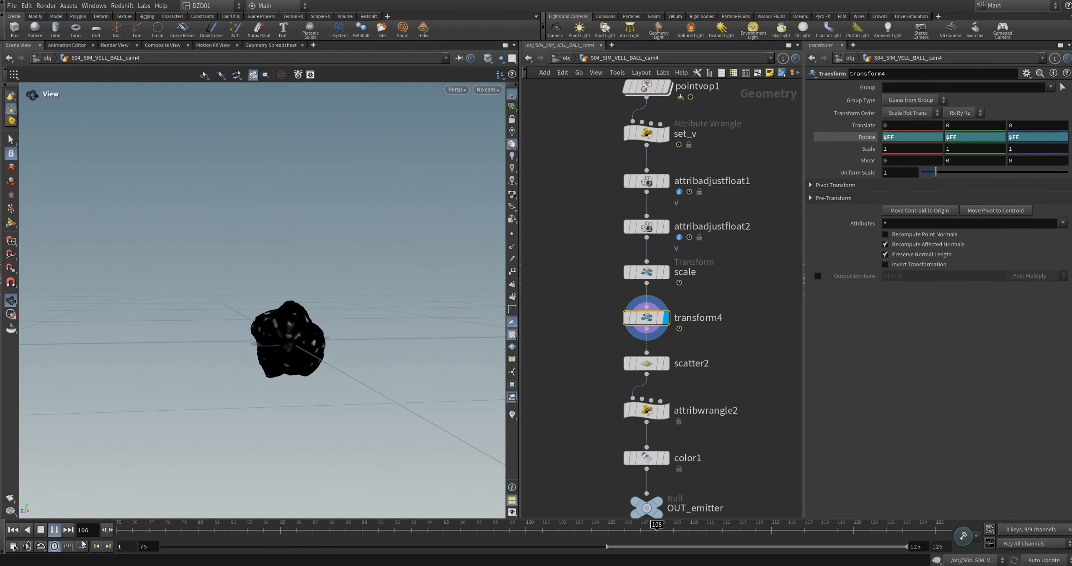
click(53, 533)
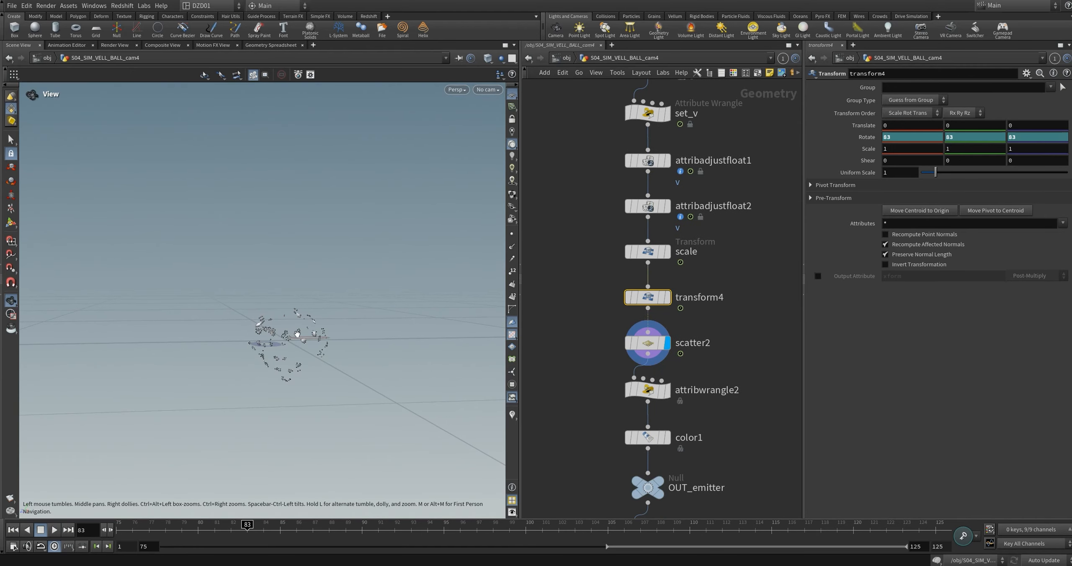
Step: Display scatter2's points and settings, and examine how the points are distributed around the emitter
drag(278, 332, 275, 348)
right_drag(275, 348, 349, 246)
click(640, 343)
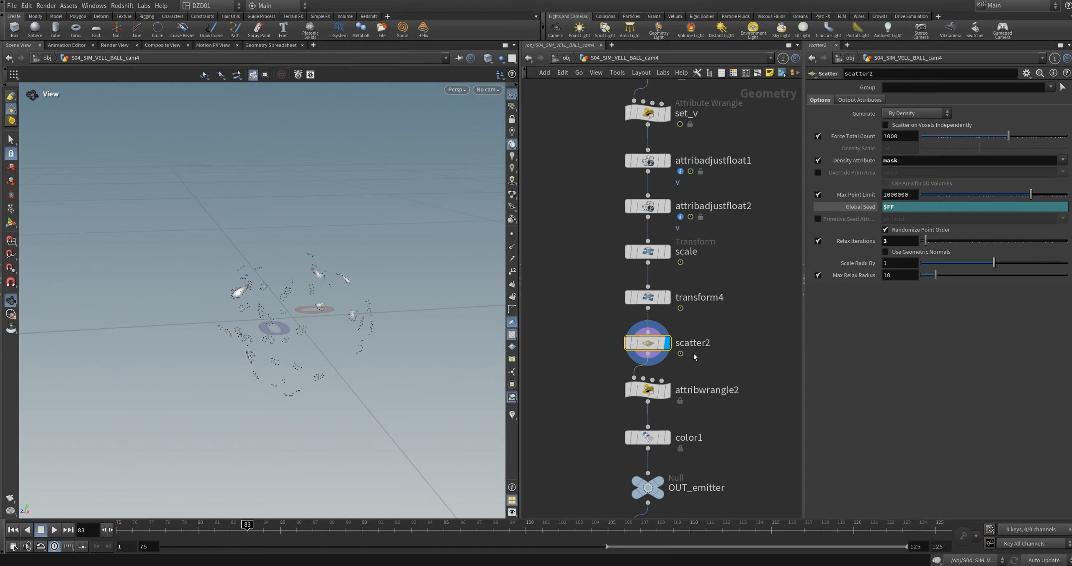
drag(306, 338, 274, 317)
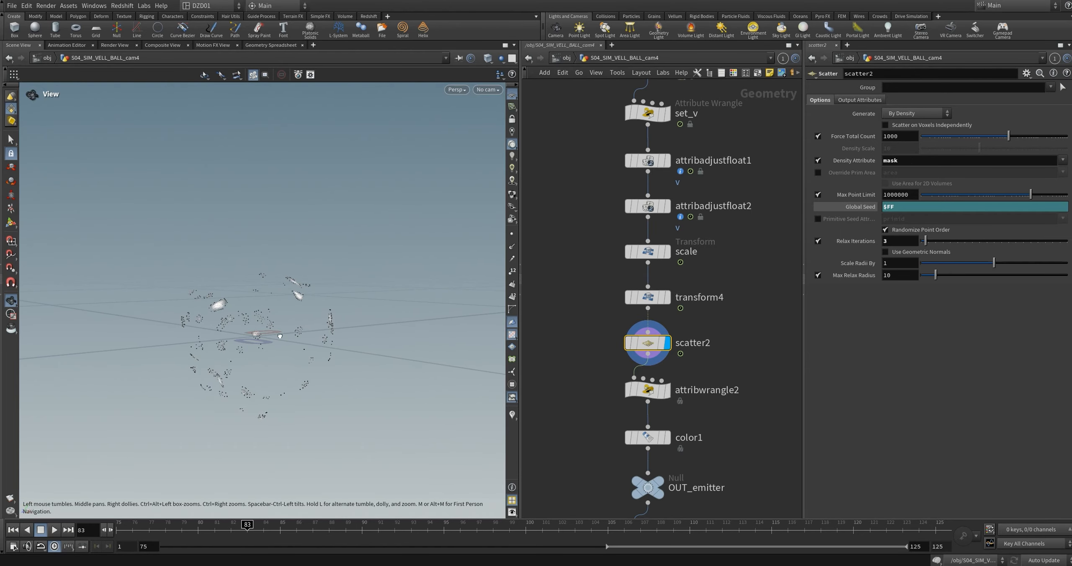
Step: Show attribwrangle2's VEX code to examine the density attribute assignment
click(643, 351)
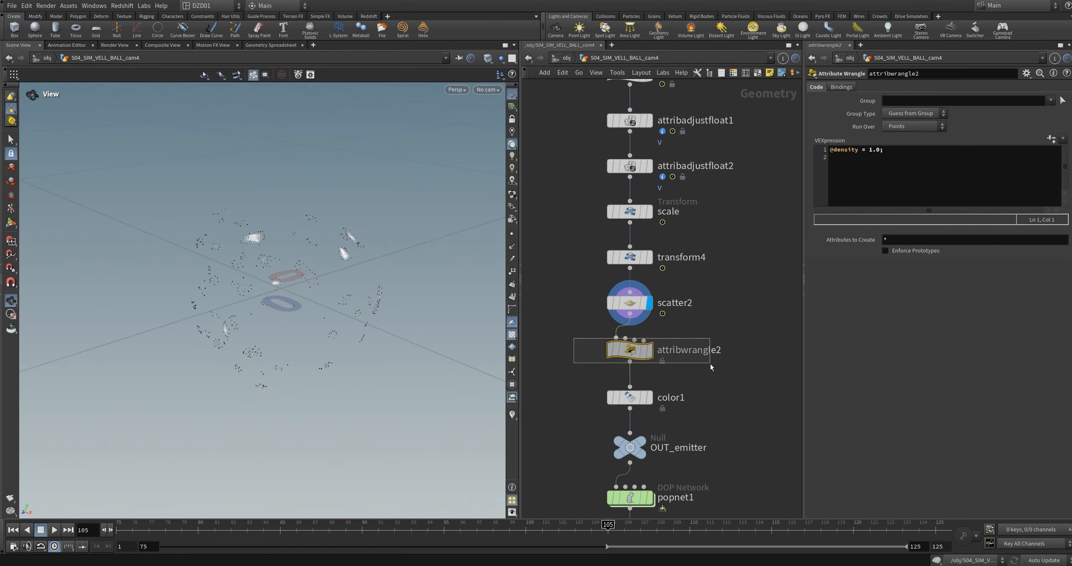
drag(632, 353, 633, 357)
middle_drag(687, 459, 691, 425)
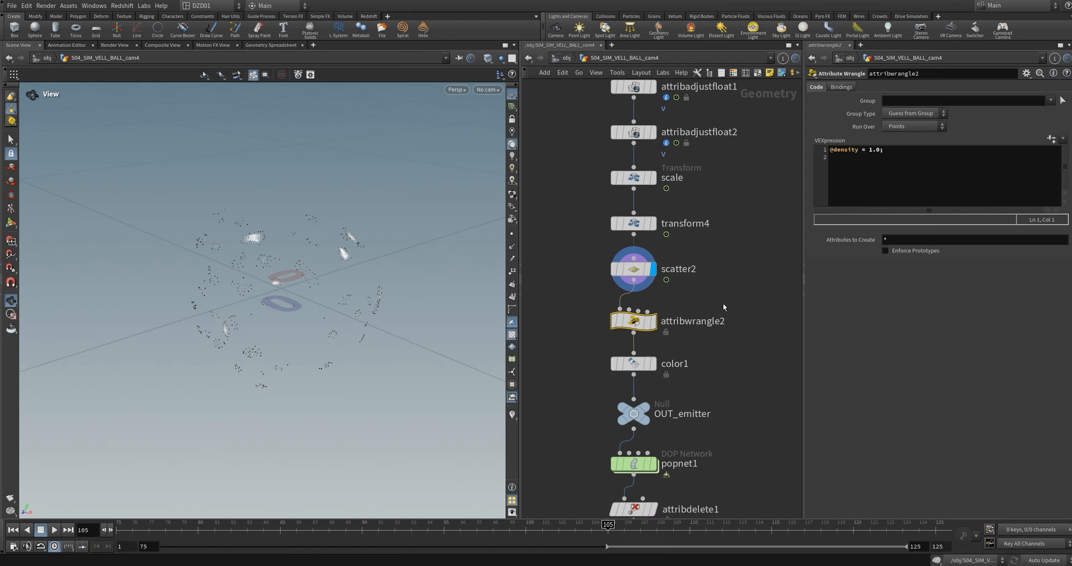
middle_drag(726, 344, 721, 362)
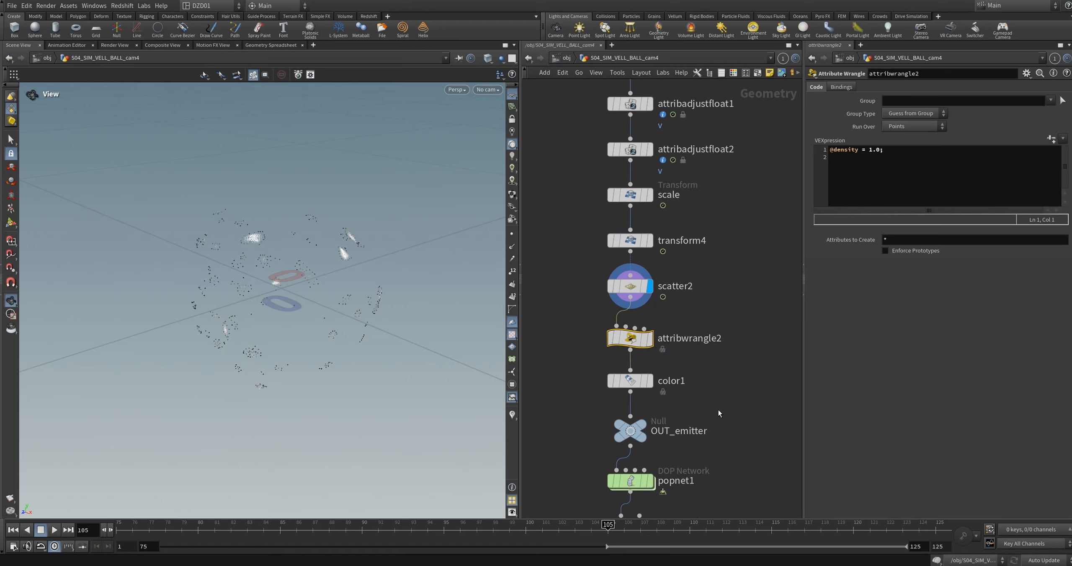
Step: Display popnet1's particle simulation below OUT_emitter and play it
middle_drag(718, 411, 714, 386)
click(625, 459)
middle_drag(707, 464, 685, 349)
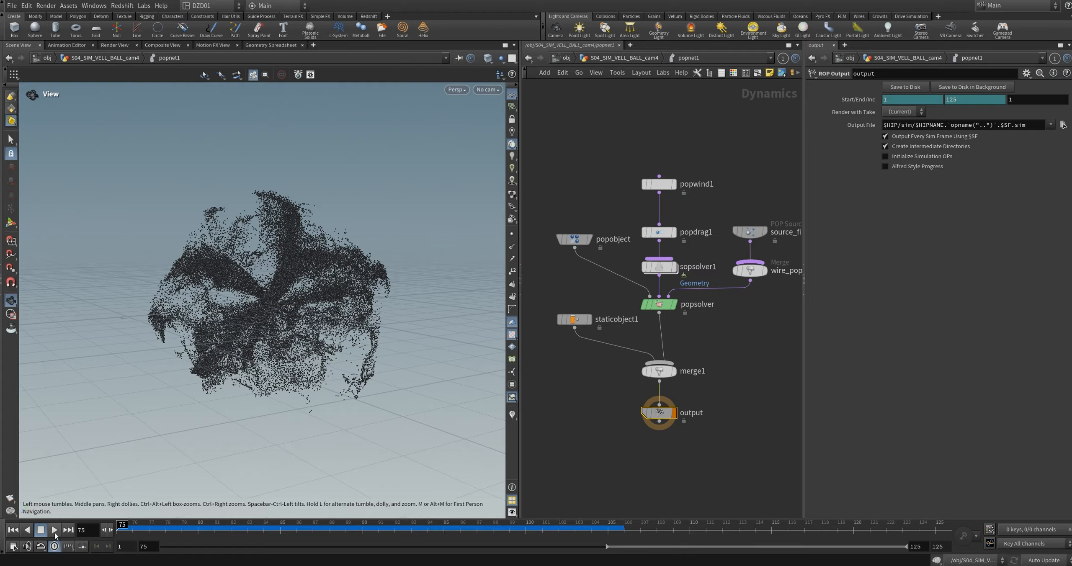
click(55, 532)
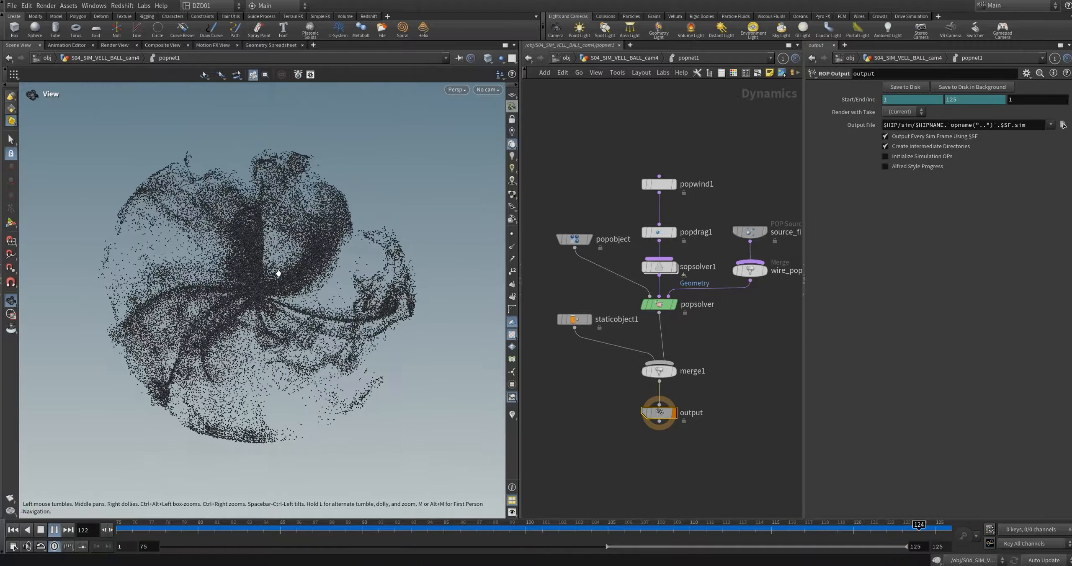
Step: Bypass popwind1, popdrag1 and sopsolver1 inside popnet1
key(Up)
drag(630, 149, 666, 273)
click(645, 185)
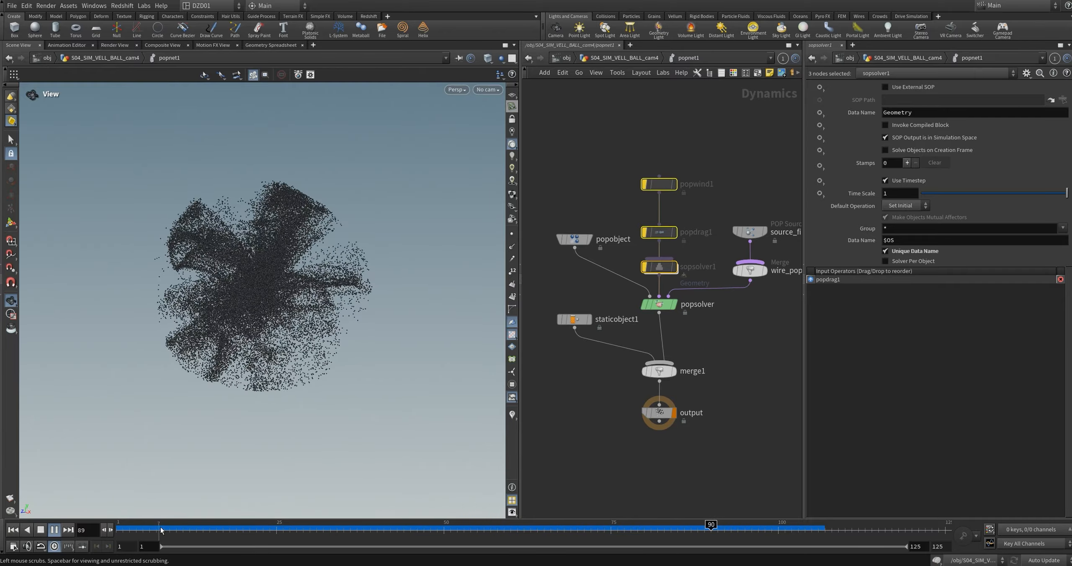
Step: Extend the playback range to frames 1 to 125 and play the simulation without the bypassed nodes
mouse_move(160, 529)
mouse_down()
mouse_move(109, 528)
mouse_move(682, 527)
mouse_move(202, 528)
mouse_move(423, 528)
mouse_up()
click(52, 532)
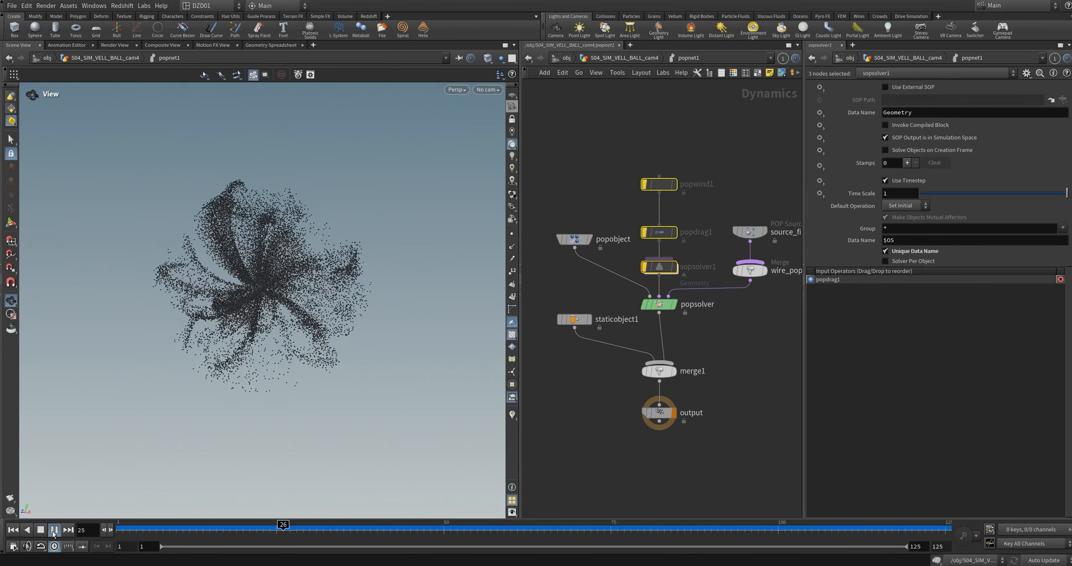
click(54, 530)
Step: Show staticobject1's collision settings and locate the OUT_geo and OUT_collision nodes it references in the geometry network
click(611, 350)
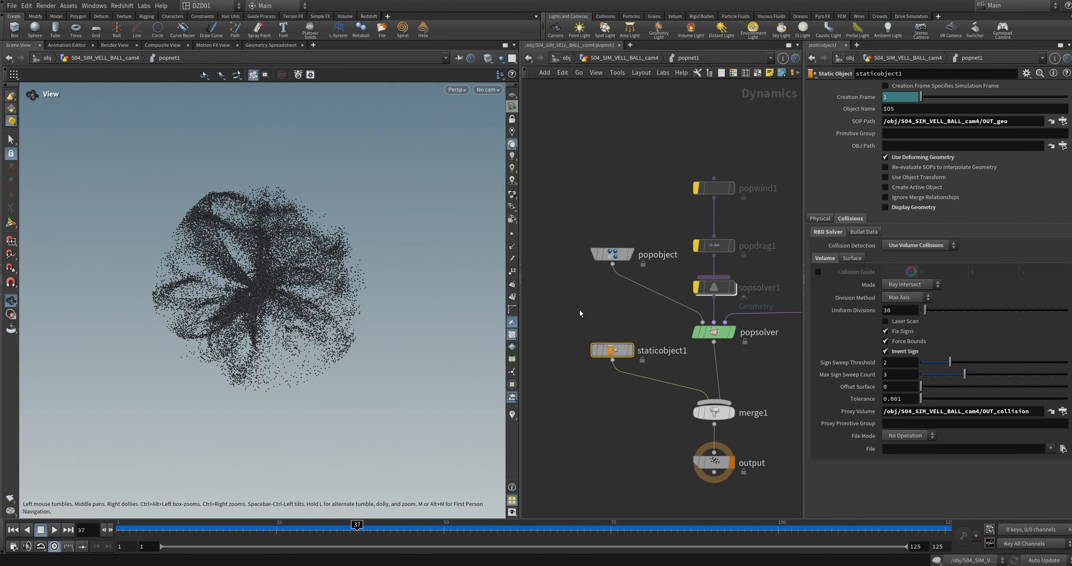
key(u)
scroll(651, 294, up, 1)
middle_drag(617, 418, 652, 395)
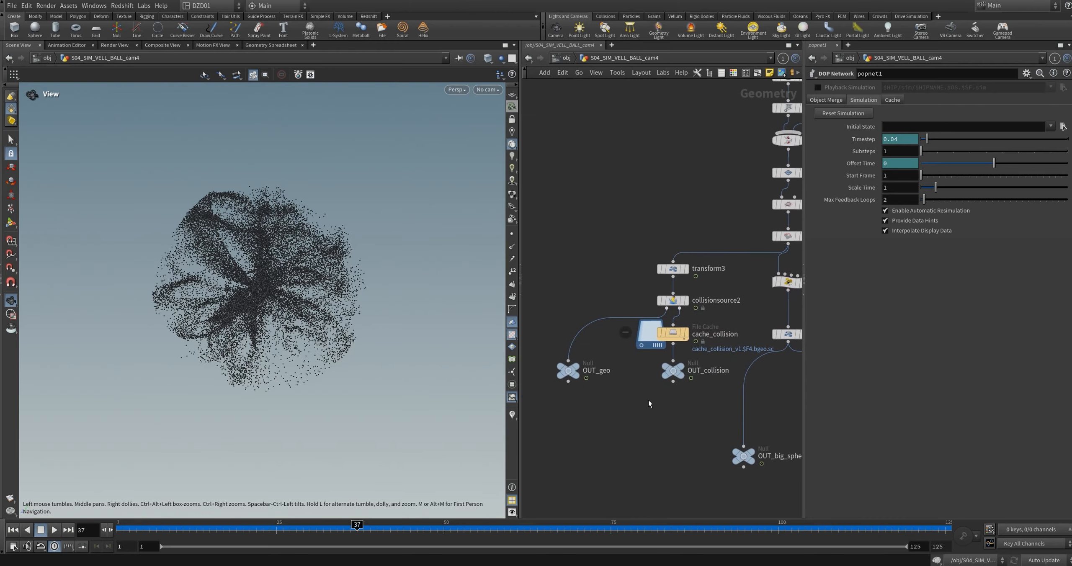
click(570, 371)
click(672, 371)
Step: Return inside popnet1 and inspect staticobject1's SOP Path and Proxy Volume references
scroll(643, 392, down, 3)
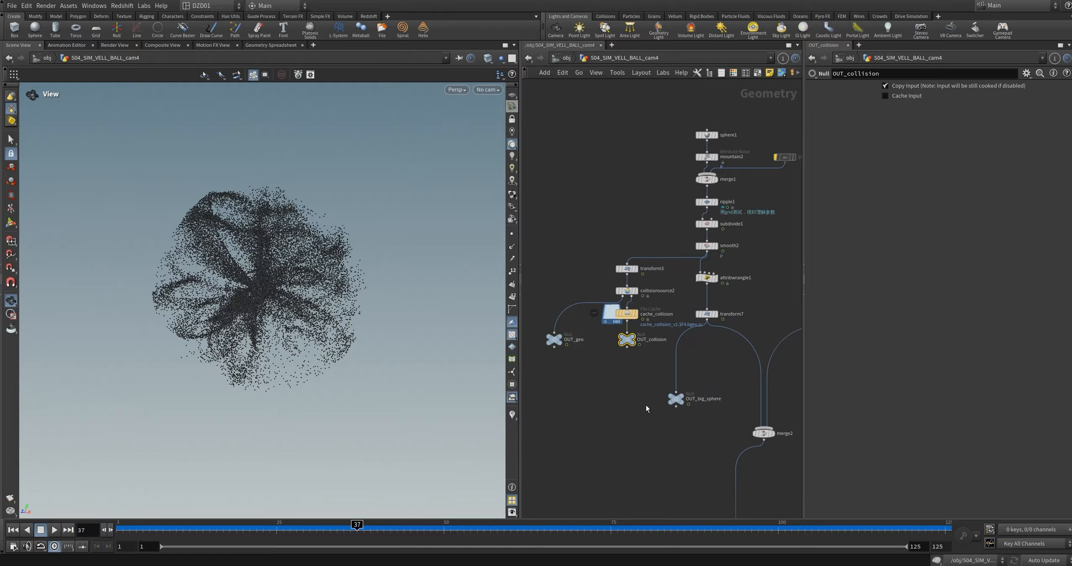
scroll(646, 409, down, 2)
middle_drag(761, 443, 666, 413)
scroll(764, 224, up, 4)
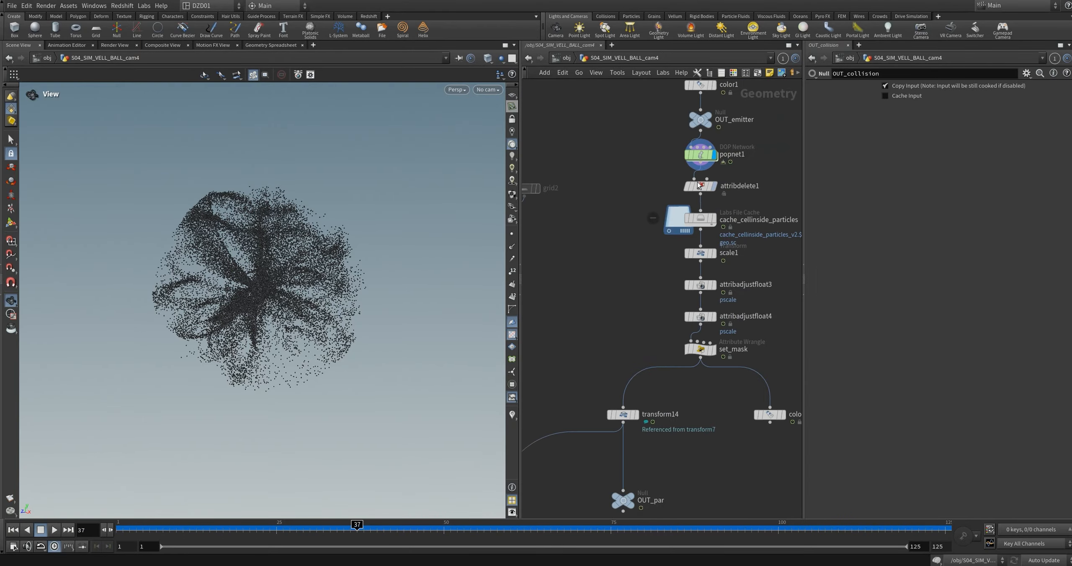
double_click(701, 158)
click(1011, 121)
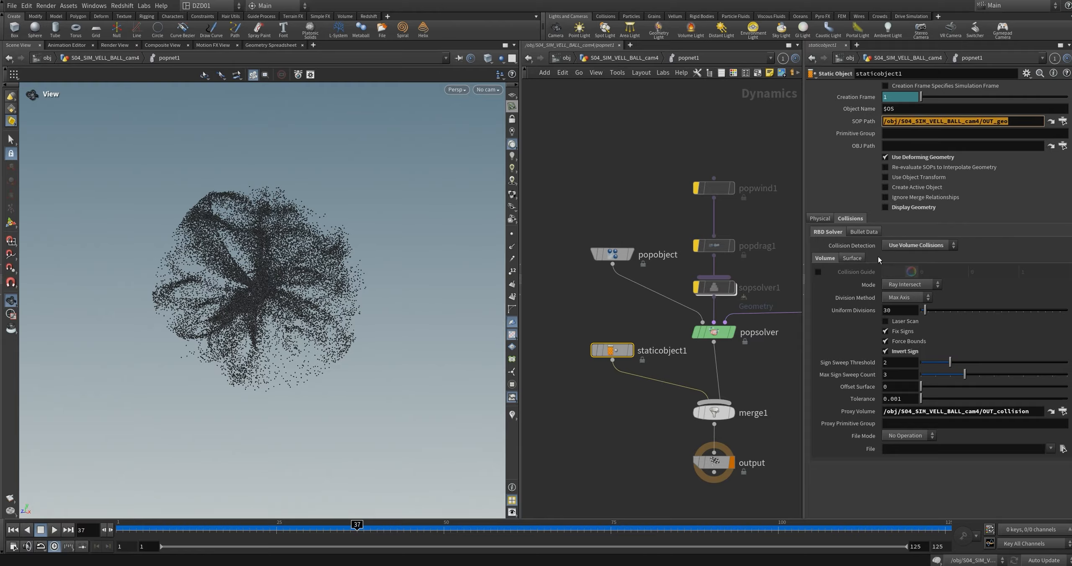
click(1034, 412)
click(917, 487)
Step: Try the simulation from the first frame with staticobject1's Invert Sign turned off, and examine the particles
middle_drag(778, 318, 753, 303)
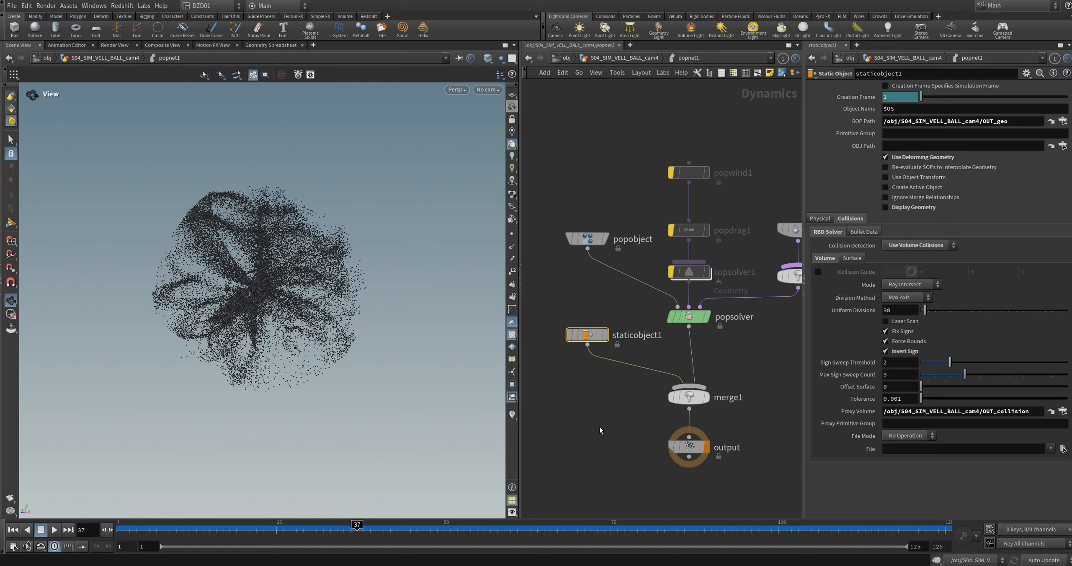
click(885, 351)
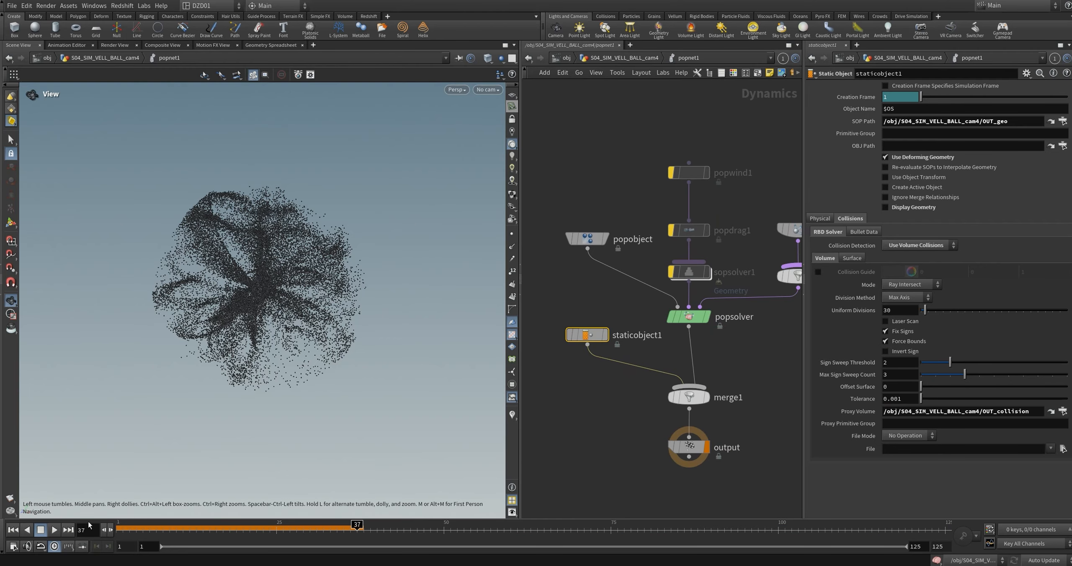
click(13, 530)
click(54, 530)
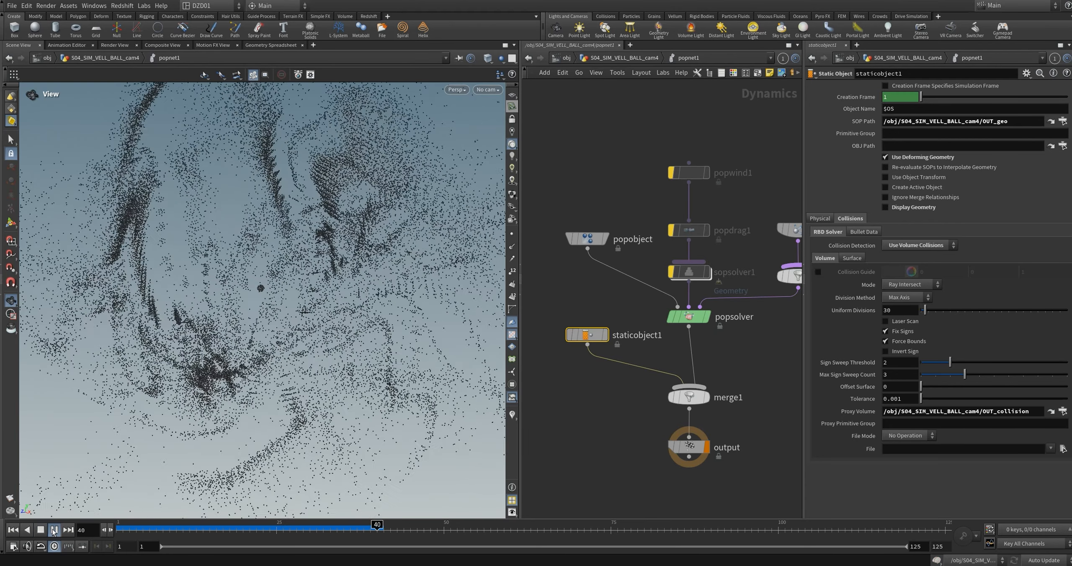
key(Escape)
right_drag(263, 289, 235, 364)
drag(236, 364, 335, 293)
click(53, 532)
click(41, 531)
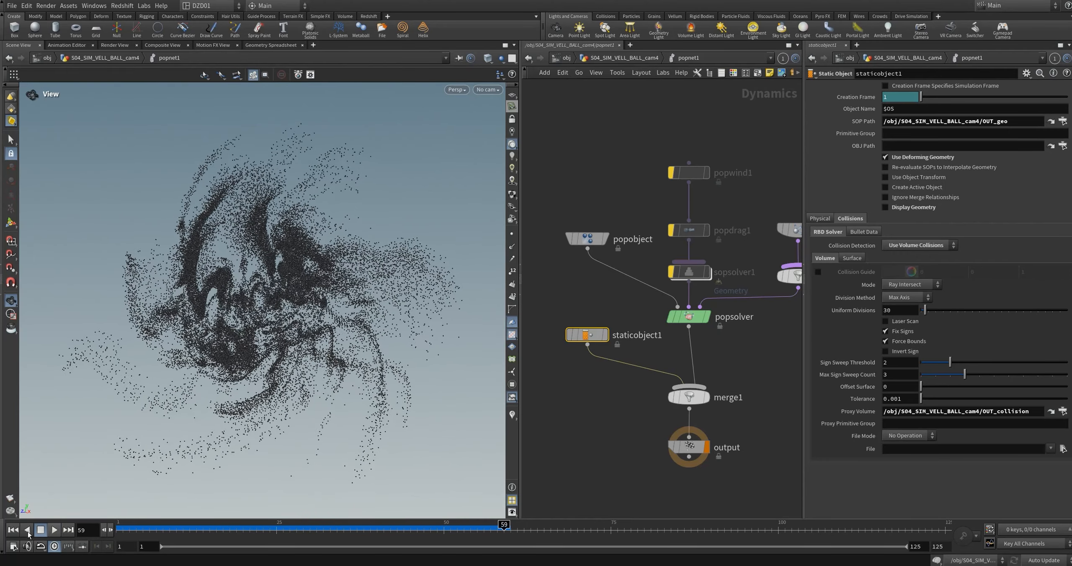
Step: Return to the first frame and turn staticobject1's Invert Sign back on
click(14, 531)
click(888, 351)
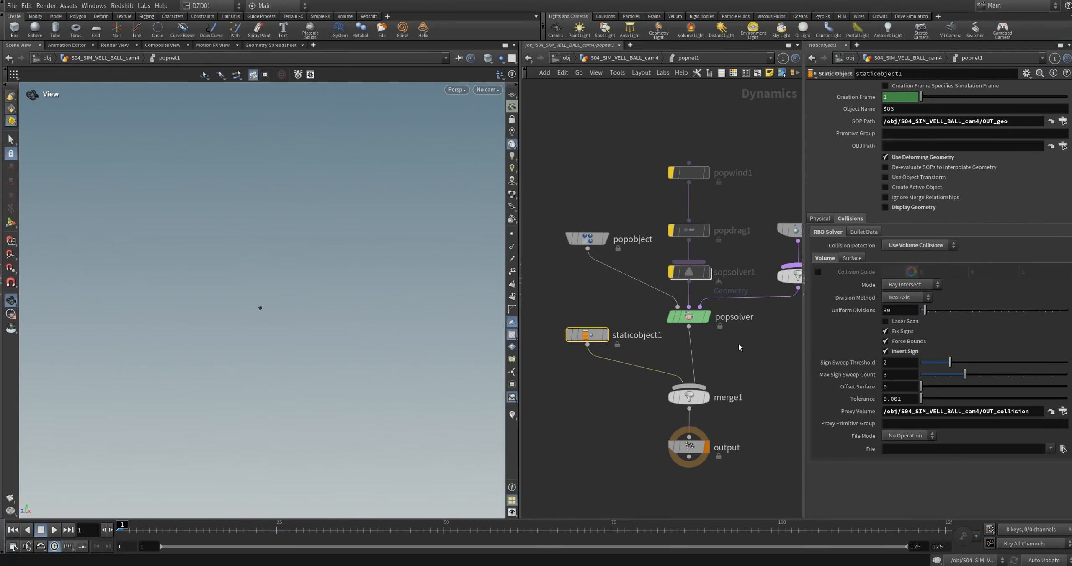
Step: Re-enable popwind1 and play the simulation from the first frame
middle_drag(758, 201, 708, 285)
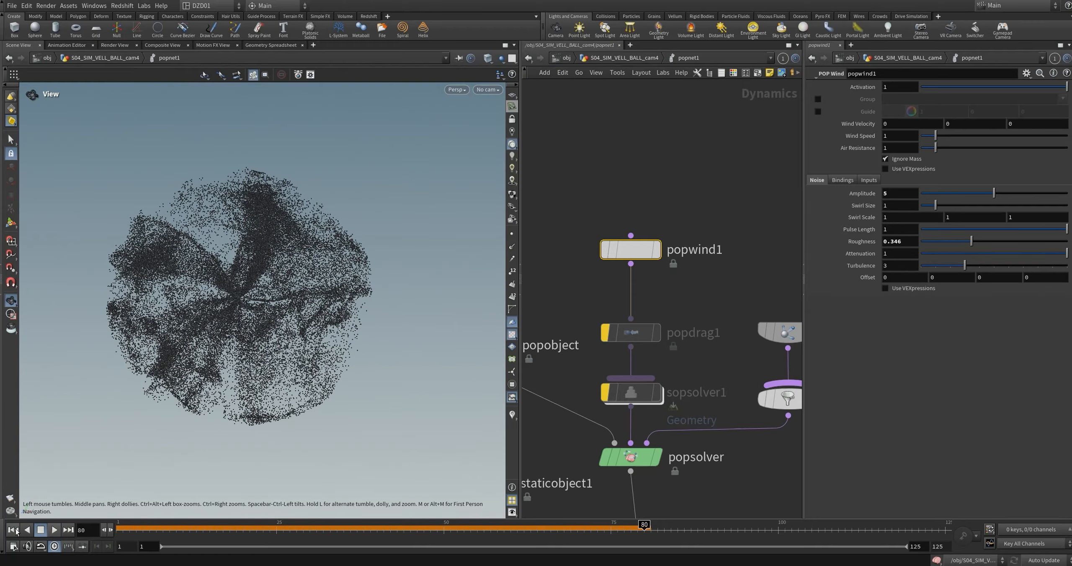
click(14, 531)
click(56, 530)
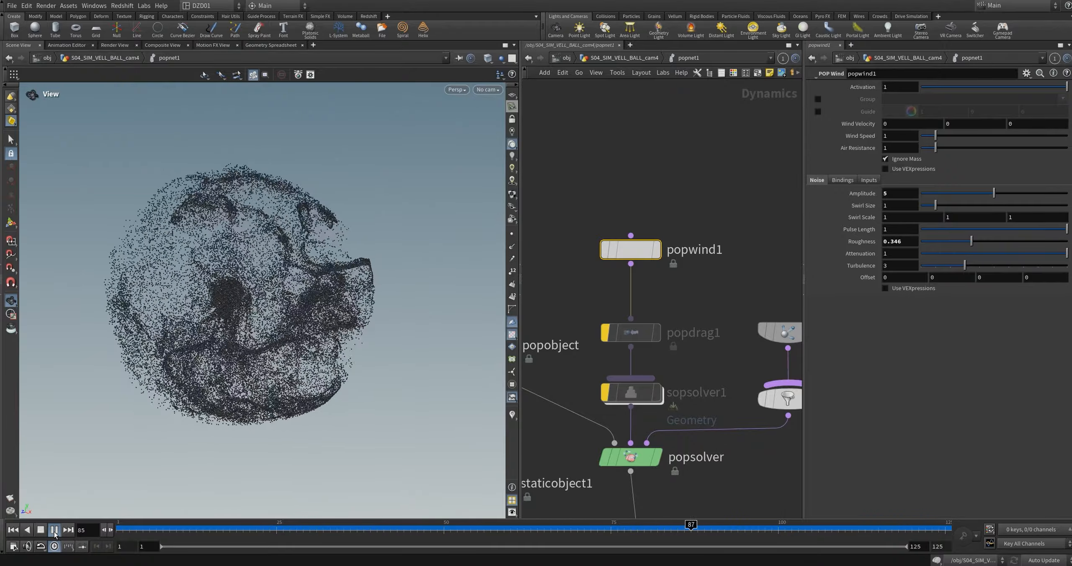
Step: Scrub the cached simulation to frames 55 and 21 to examine how popwind1's noise affects the particles
drag(168, 529, 477, 539)
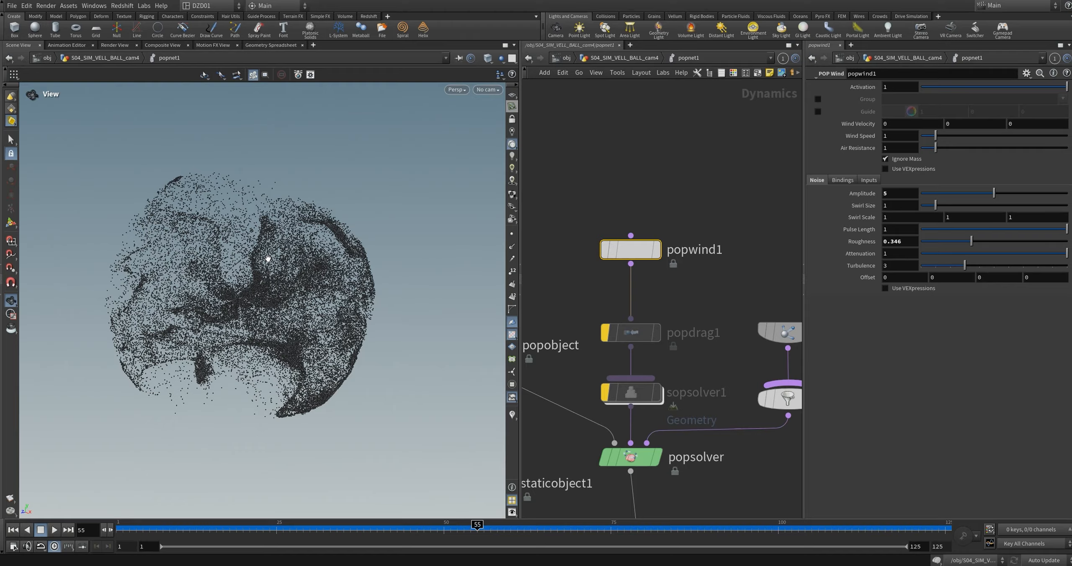
drag(121, 526, 251, 526)
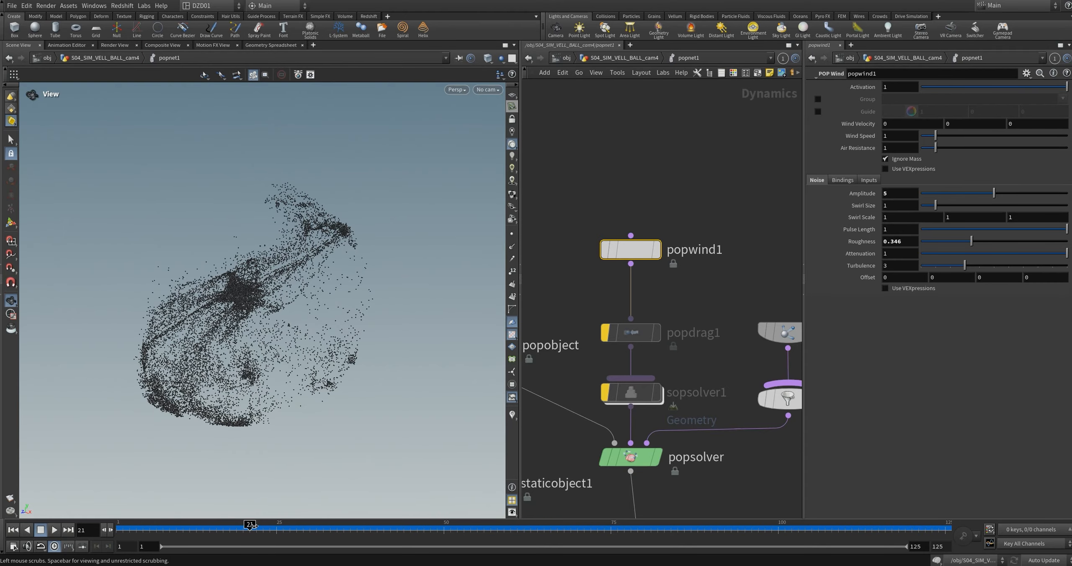
drag(246, 308, 262, 288)
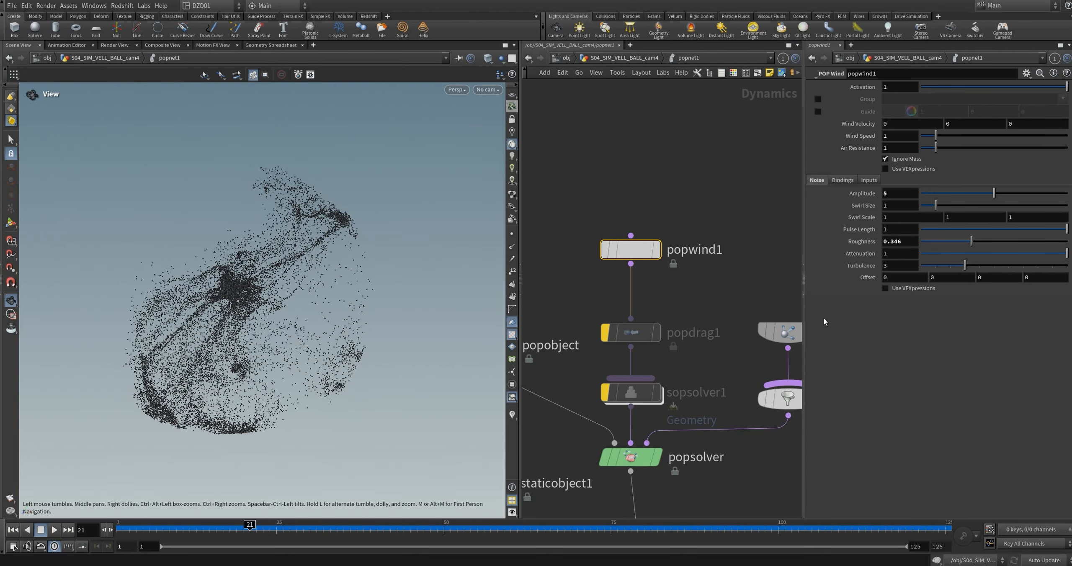
Step: Enable the VEXpression for popwind1's noise and run the simulation from the first frame to frame 46
click(885, 289)
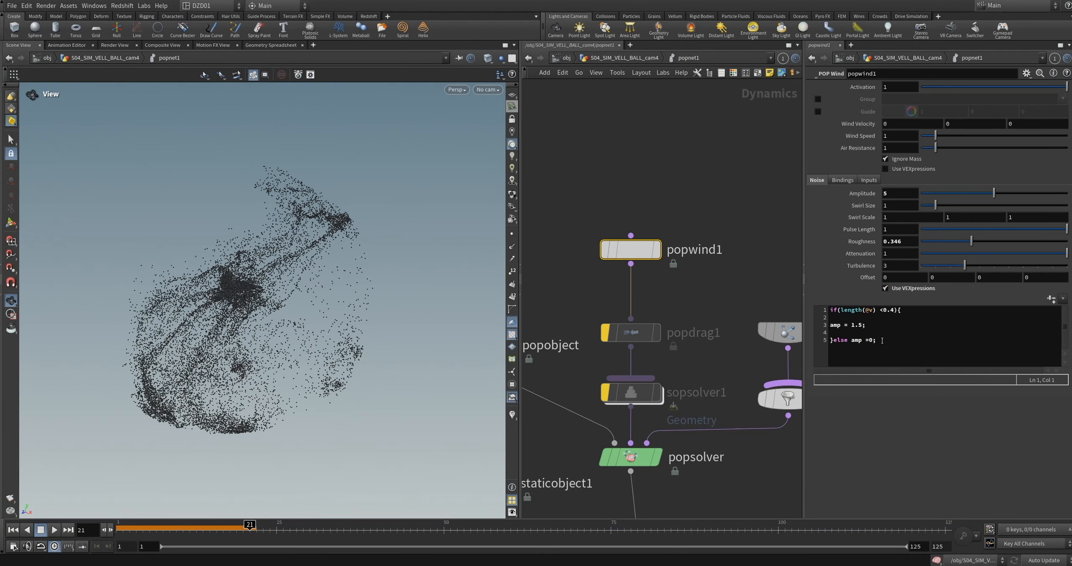
key(ctrl+Up)
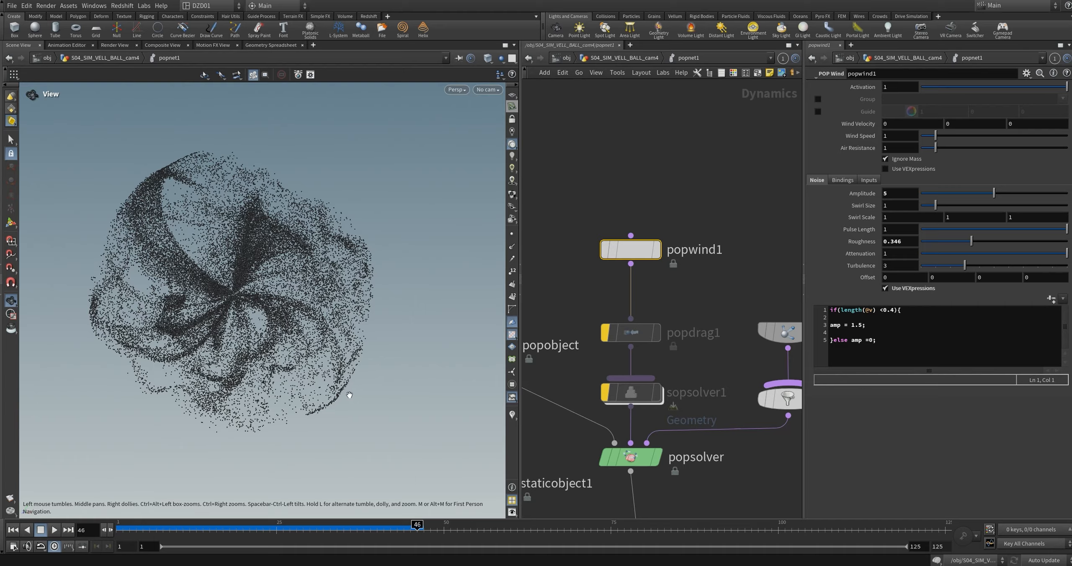
scroll(242, 286, up, 2)
scroll(242, 285, up, 1)
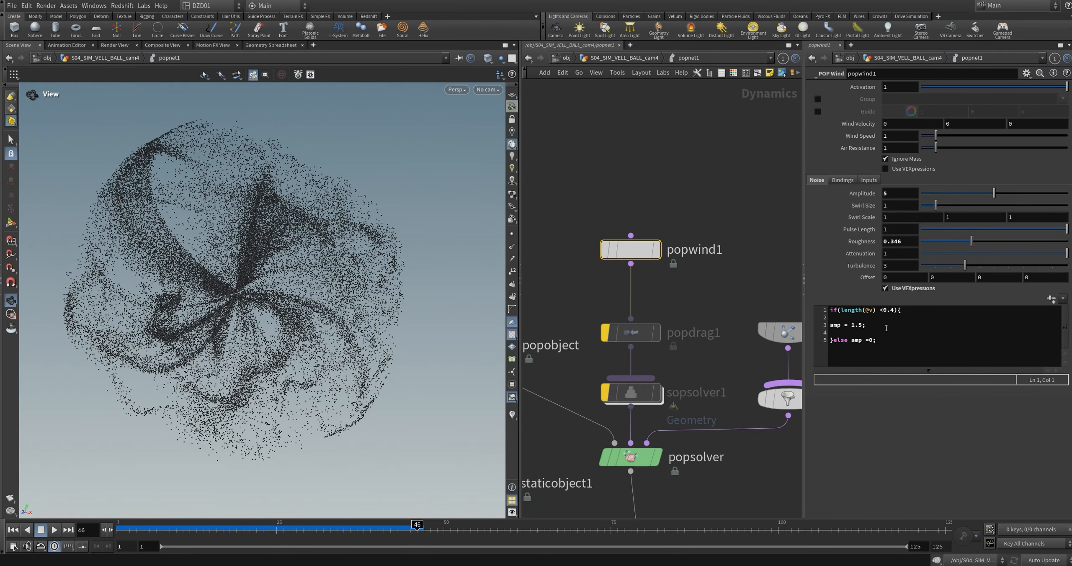
Step: Replay the simulation from the first frame to frame 34 to examine the effect of popwind1's velocity-dependent noise
drag(393, 530, 114, 533)
click(54, 530)
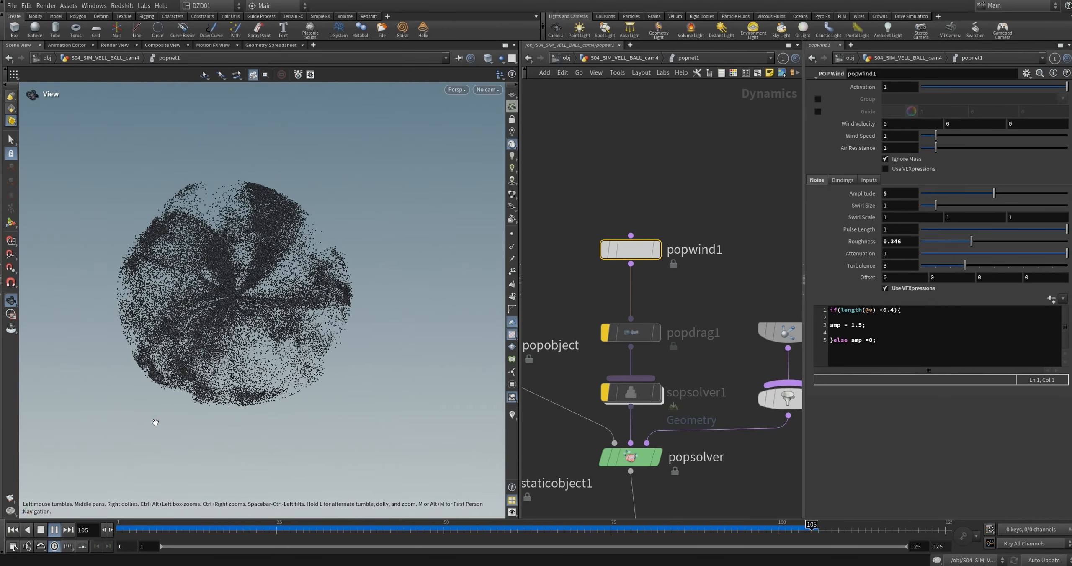
click(55, 530)
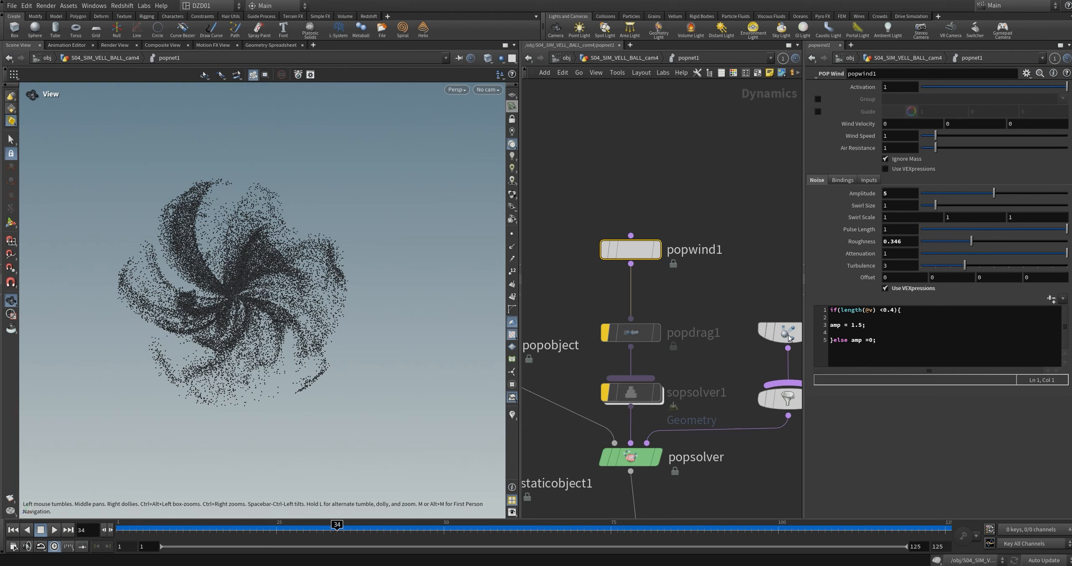
Step: Re-enable popdrag1 and run the simulation from the first frame to frame 69
middle_drag(743, 356, 734, 275)
click(594, 253)
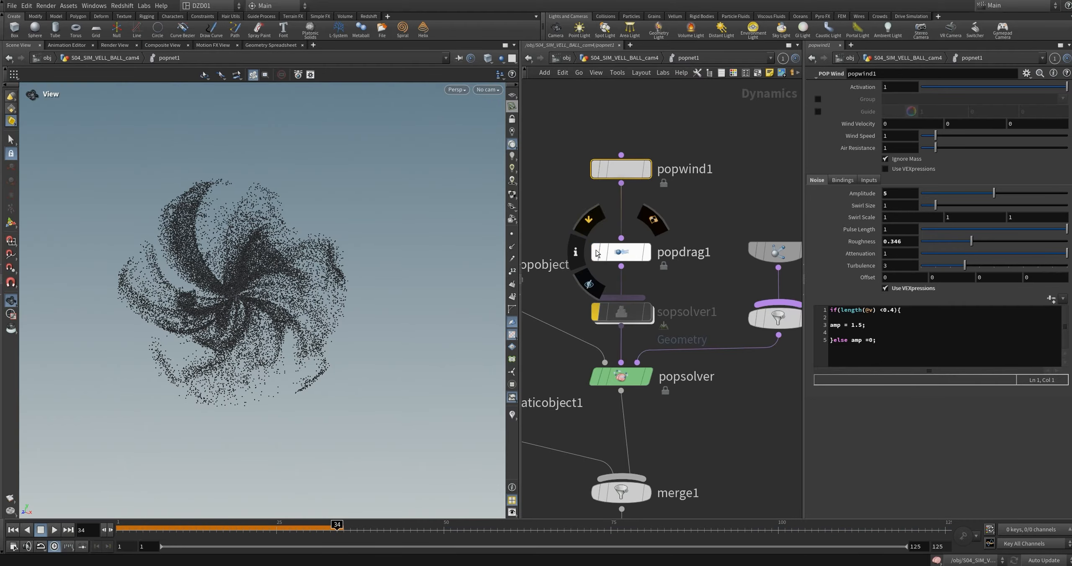
click(13, 530)
click(54, 529)
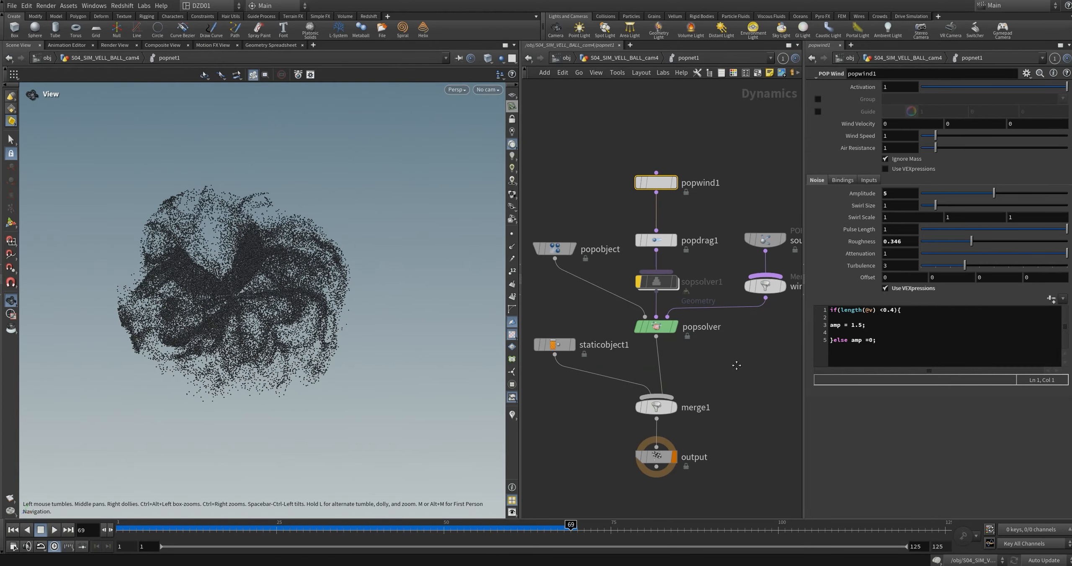
middle_drag(736, 365, 769, 350)
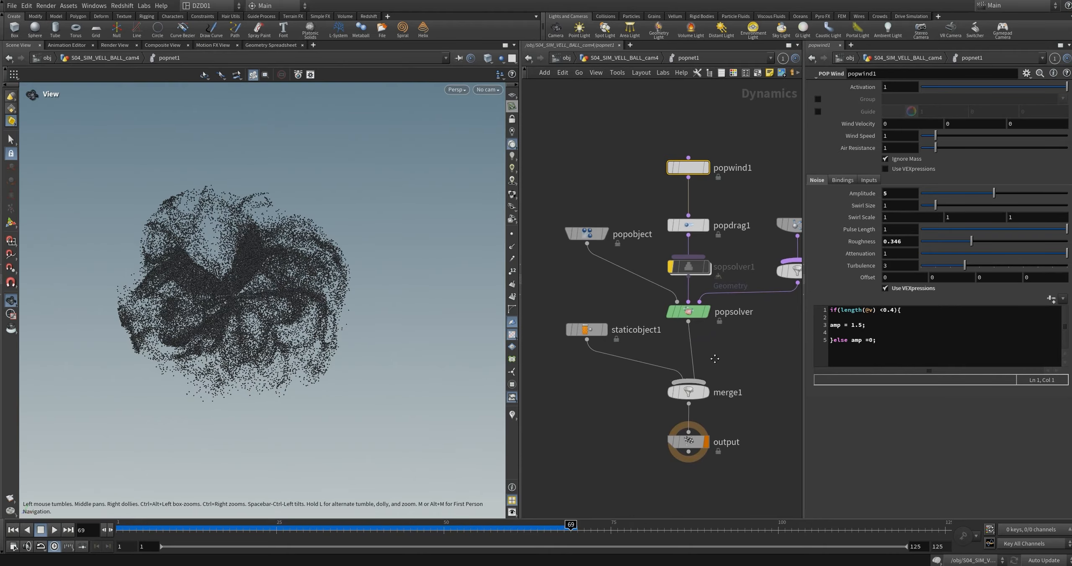
middle_drag(742, 348, 703, 367)
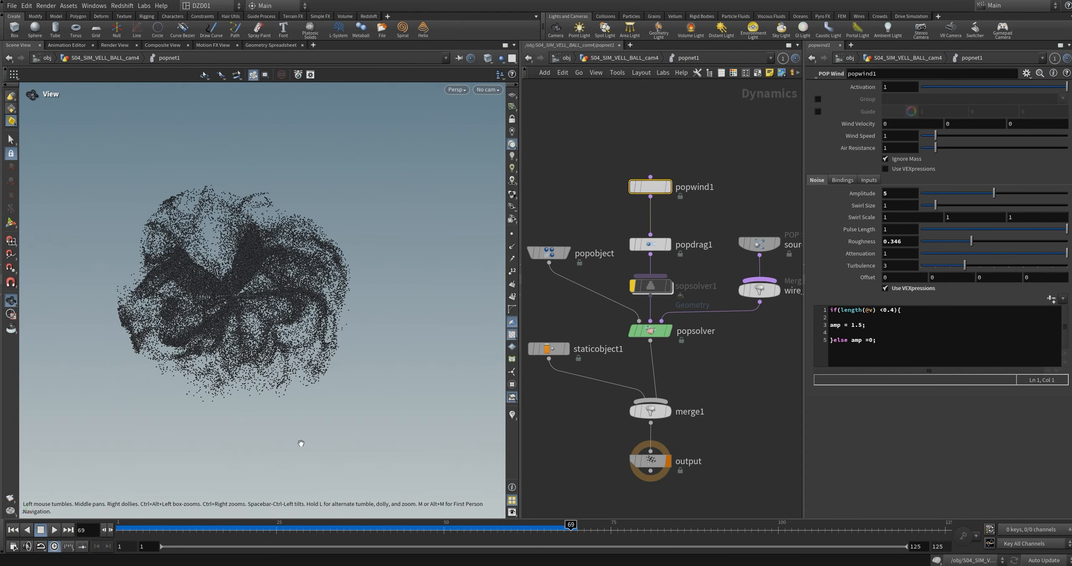
Step: Inspect the particle cloud from several angles and scrub the cached simulation through frame 40 to frame 48
drag(217, 238, 227, 272)
right_drag(227, 272, 312, 143)
drag(311, 144, 215, 306)
drag(220, 256, 196, 263)
right_drag(195, 263, 171, 323)
drag(331, 529, 390, 529)
drag(217, 274, 212, 255)
drag(390, 526, 243, 526)
key(Up)
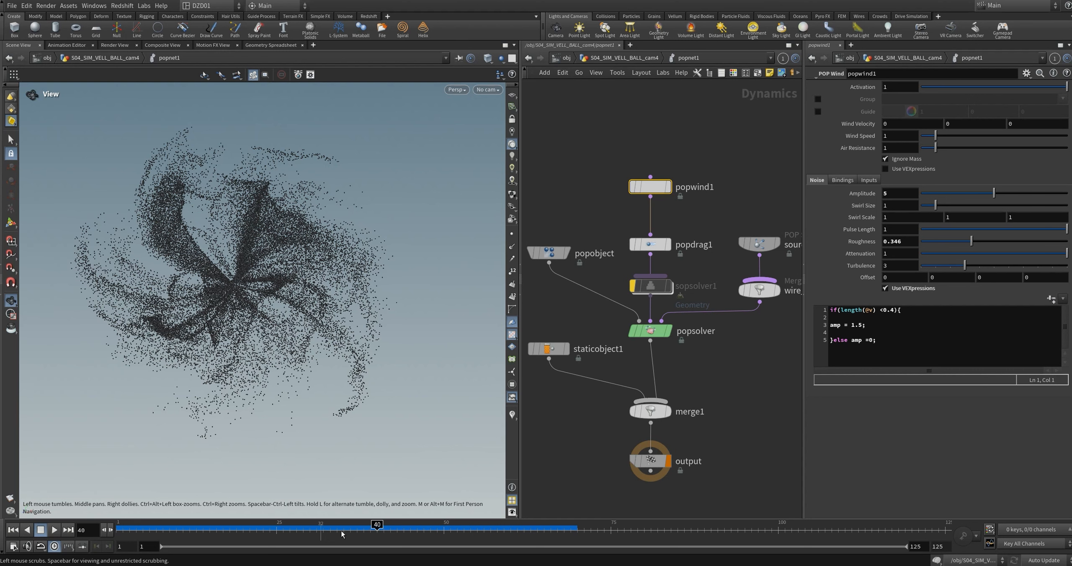
drag(345, 525, 424, 526)
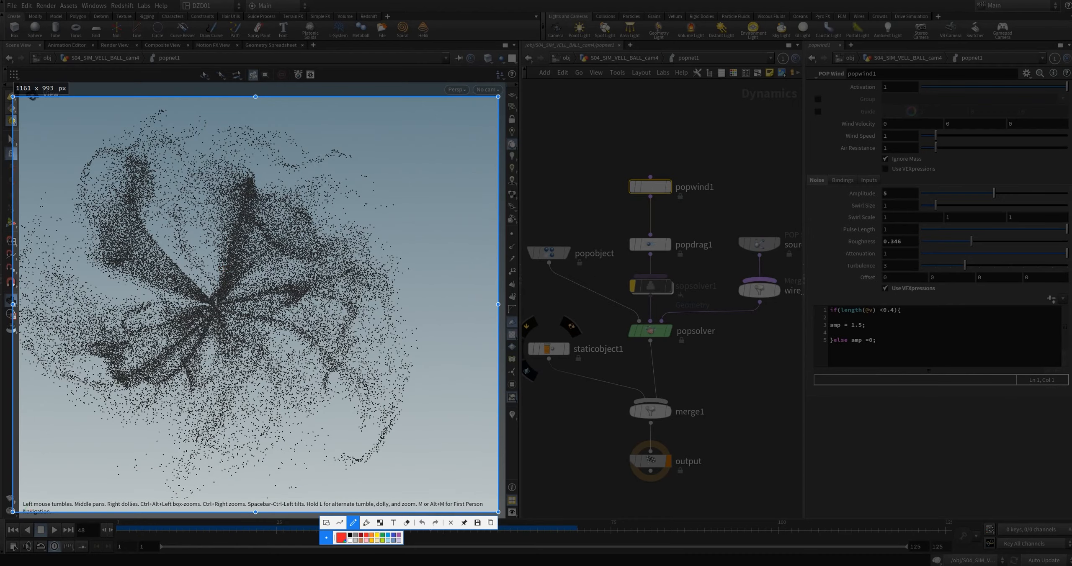
Step: Circle the dense central streak and three sparse outer particle areas in red on a screen capture, and discard the annotations
drag(227, 250, 223, 271)
mouse_move(246, 196)
mouse_down()
mouse_move(257, 243)
mouse_move(213, 276)
mouse_up()
mouse_move(104, 381)
mouse_down()
mouse_move(79, 381)
mouse_move(114, 401)
mouse_move(96, 376)
mouse_up()
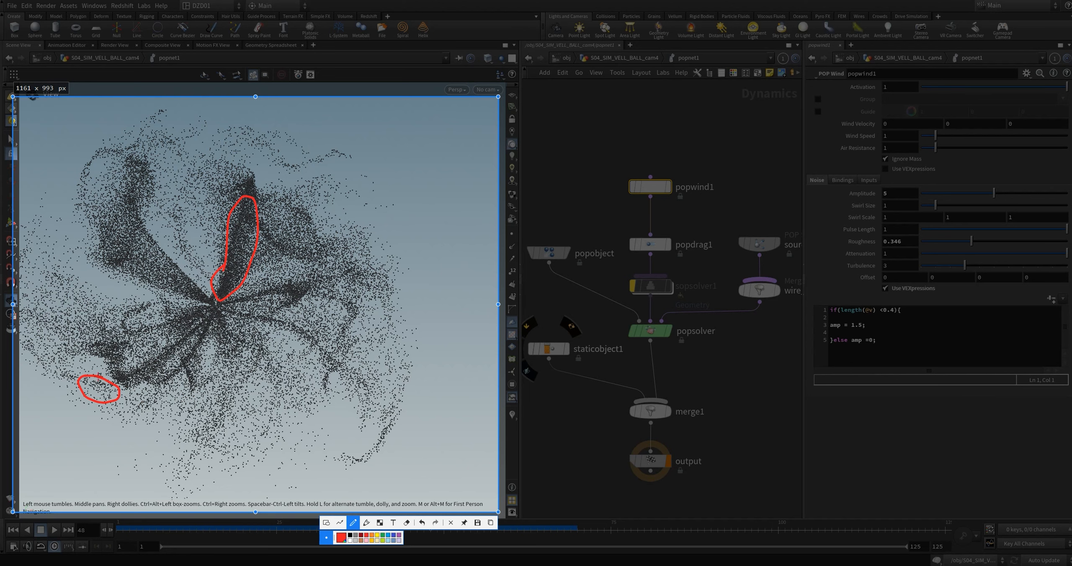
drag(280, 462, 266, 455)
mouse_move(199, 471)
mouse_down()
mouse_move(191, 475)
mouse_move(206, 472)
mouse_up()
click(450, 522)
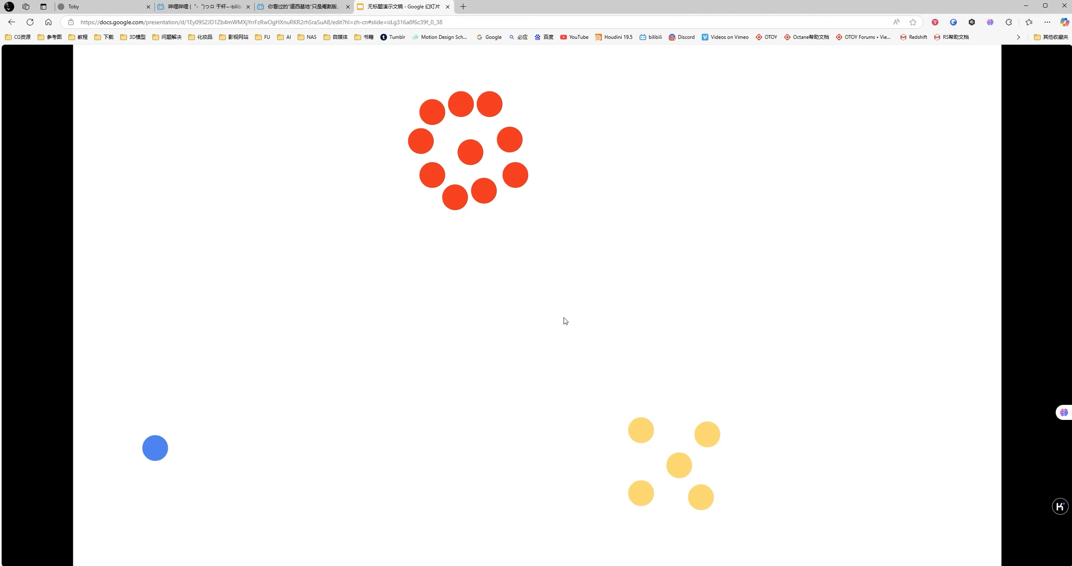
Step: Advance the Google Slides presentation through the vector and displacement diagram to the blue dot's 0.1*10=1 example
click(566, 321)
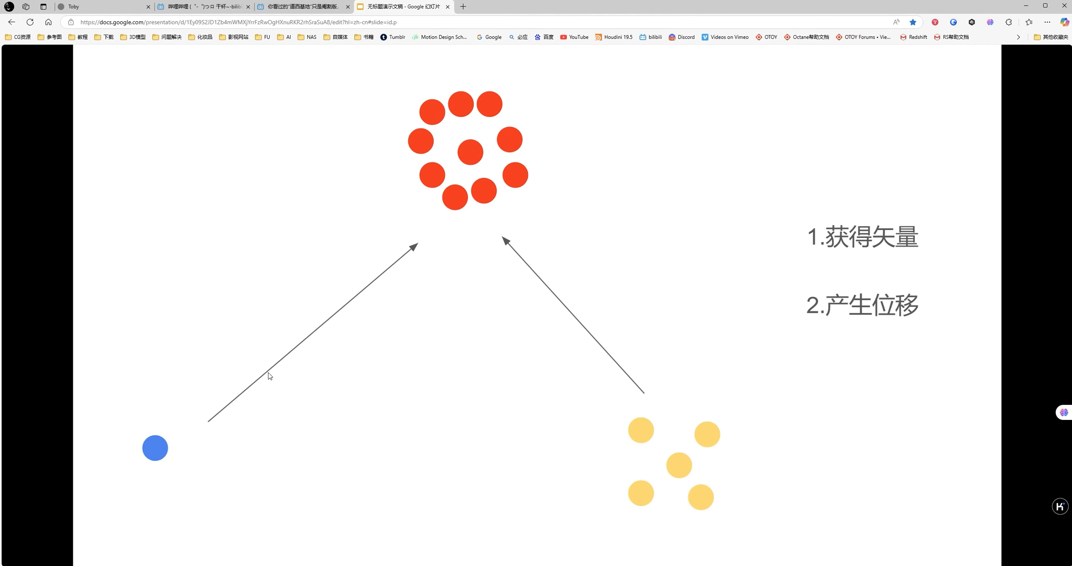
click(542, 389)
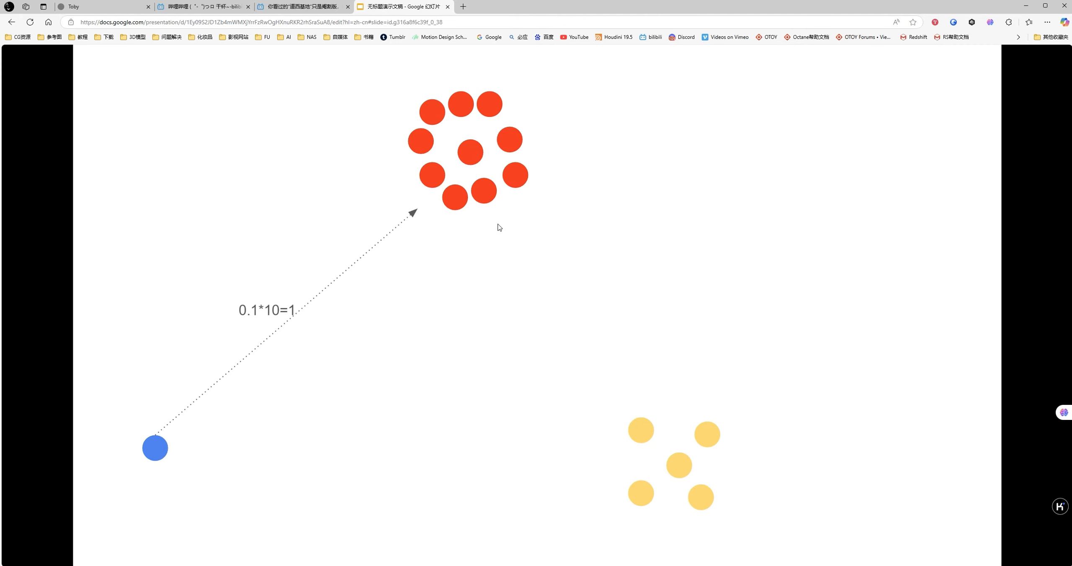
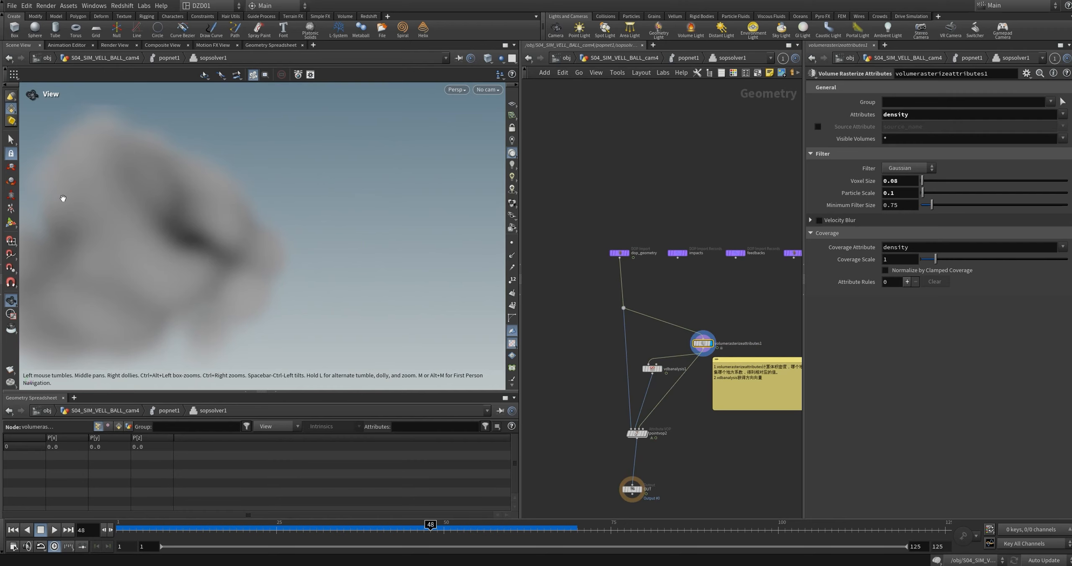
Step: Orbit around the density volume and switch sopsolver1's display to the dop_geometry particles
drag(180, 268, 243, 200)
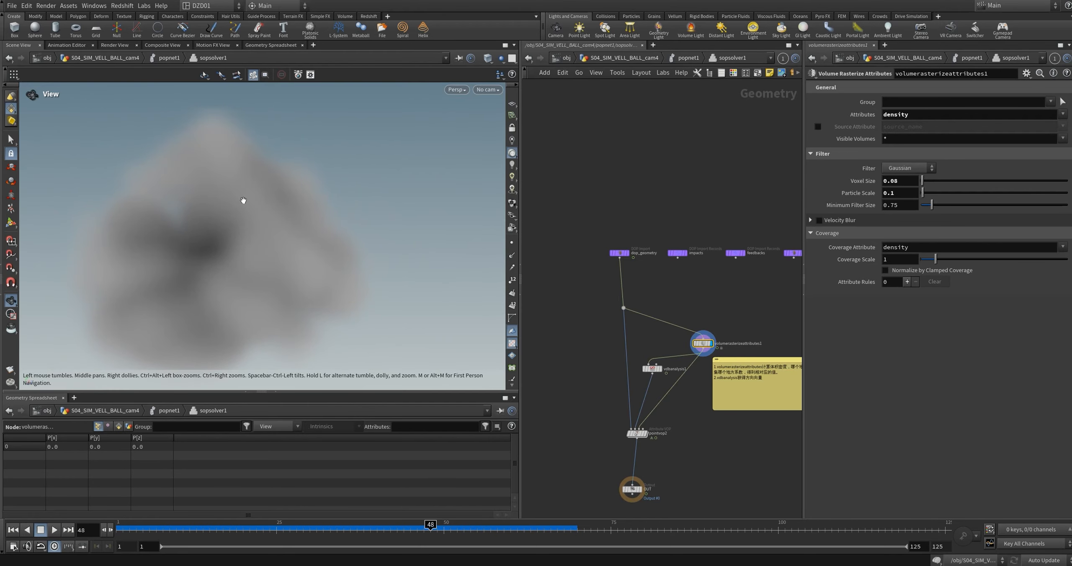
click(627, 253)
scroll(670, 377, up, 5)
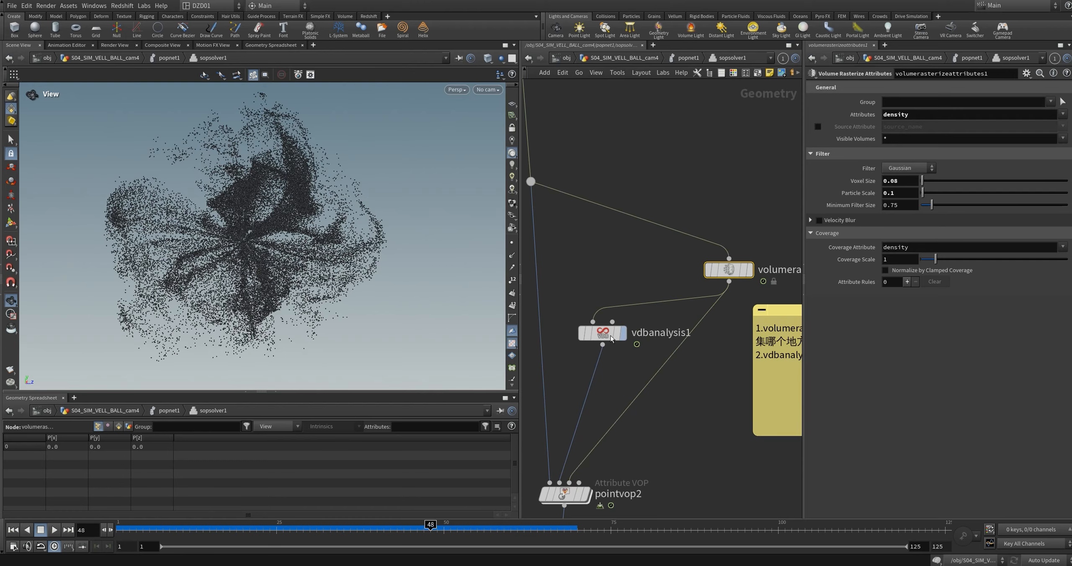
Step: Review vdbanalysis1's operator choices and volumerasterizeattributes1's density settings against the particle cloud
click(606, 337)
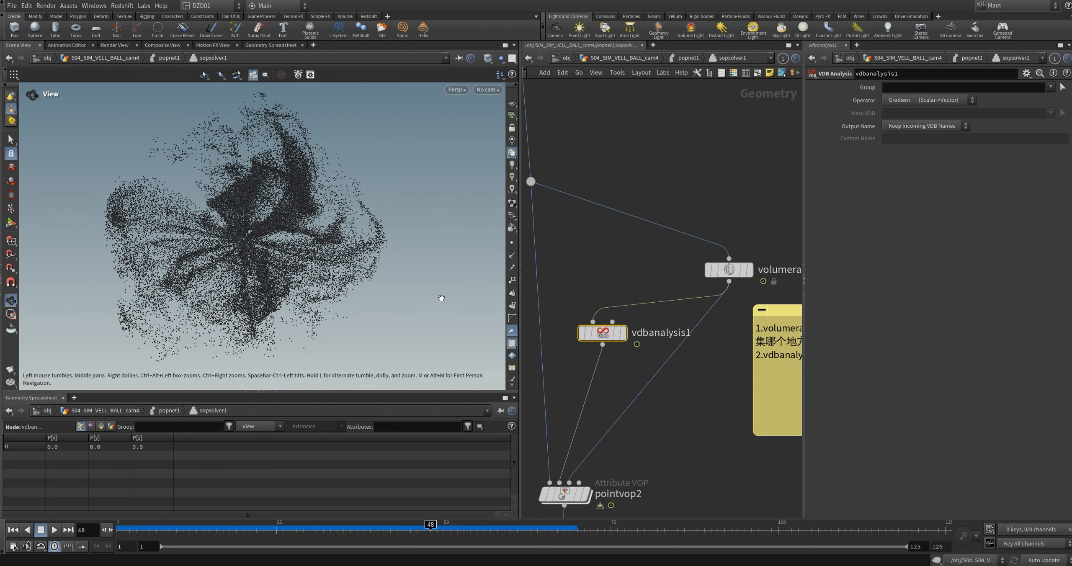
click(924, 100)
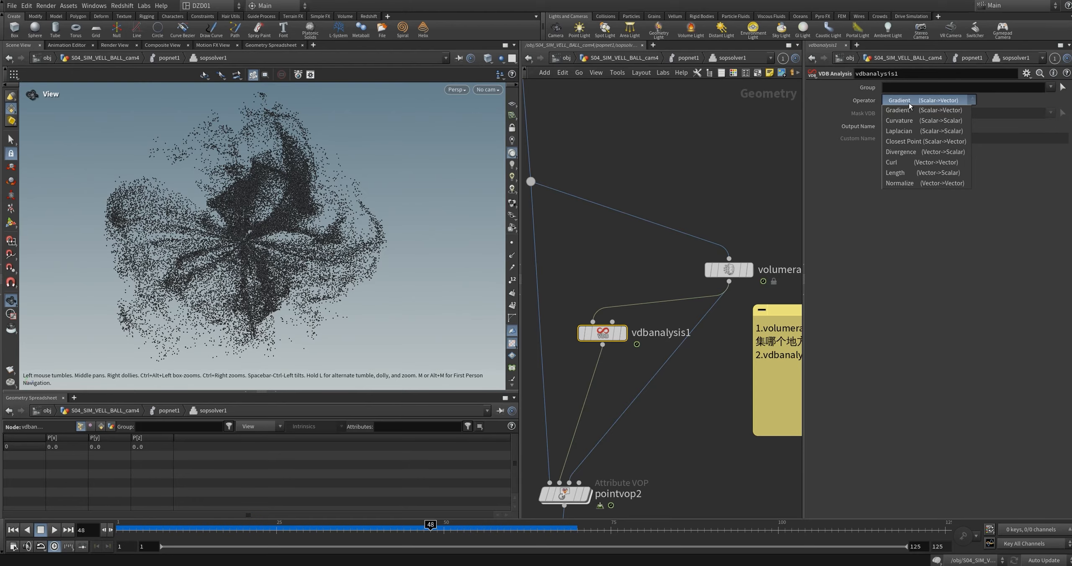
click(702, 137)
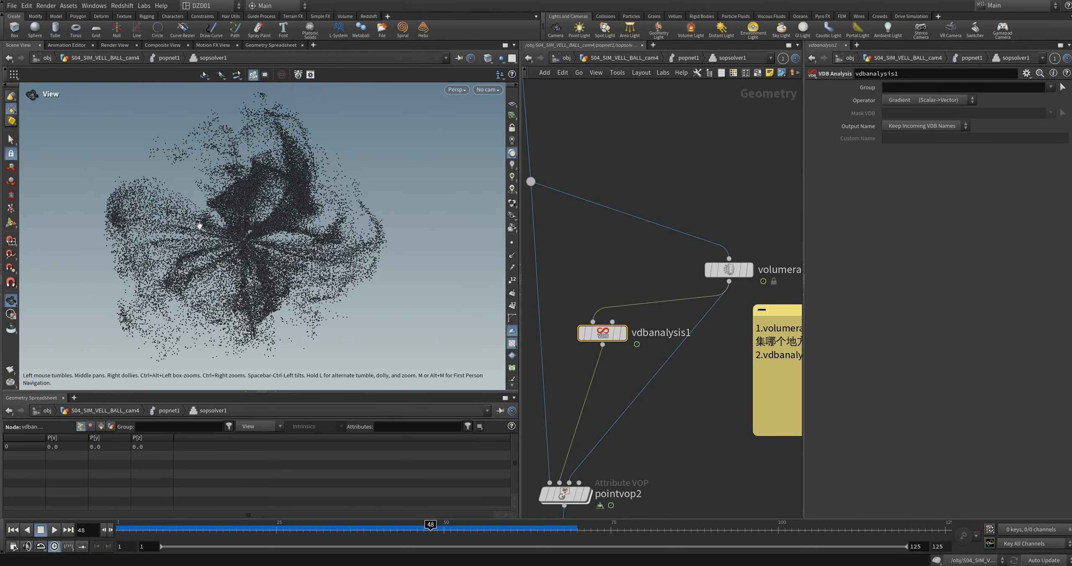
drag(211, 227, 214, 227)
click(735, 271)
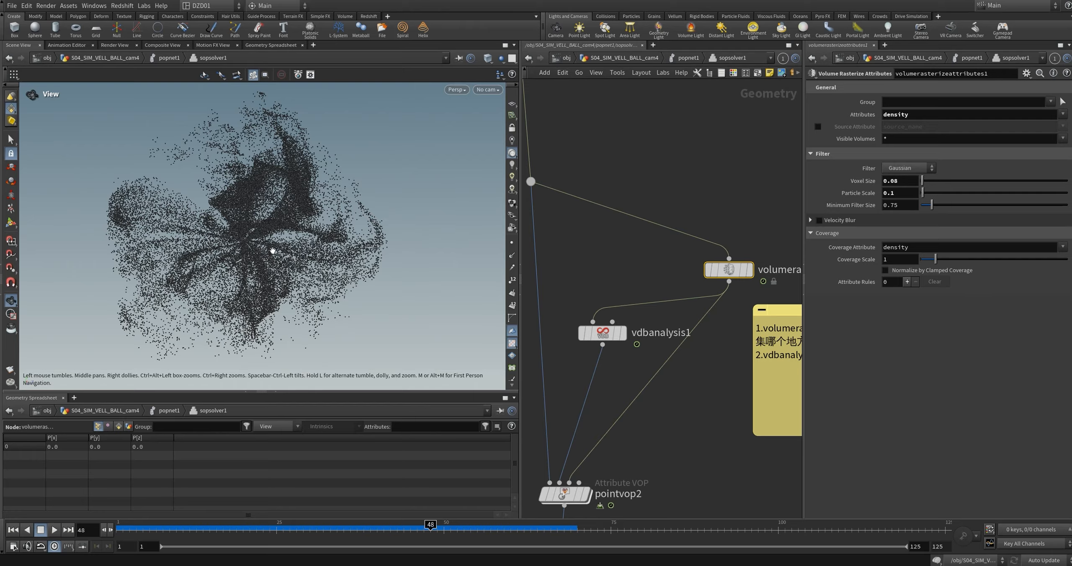
drag(257, 246, 262, 247)
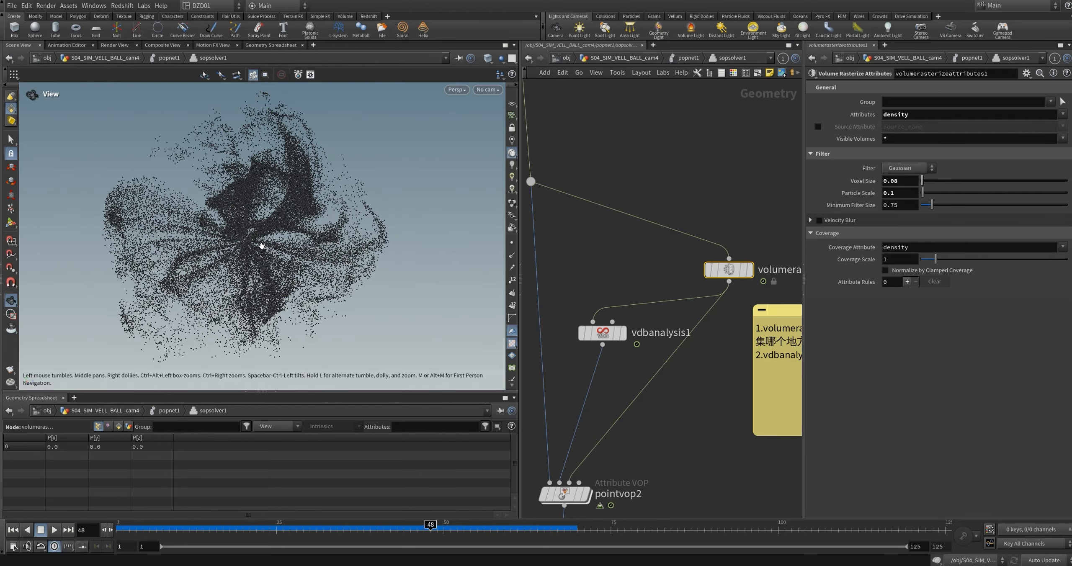
mouse_move(252, 242)
mouse_down()
mouse_move(233, 241)
mouse_move(257, 243)
mouse_up()
Step: Split the network editor into two stacked views of sopsolver1 and select vdbanalysis1 in the upper one
middle_drag(667, 436, 685, 354)
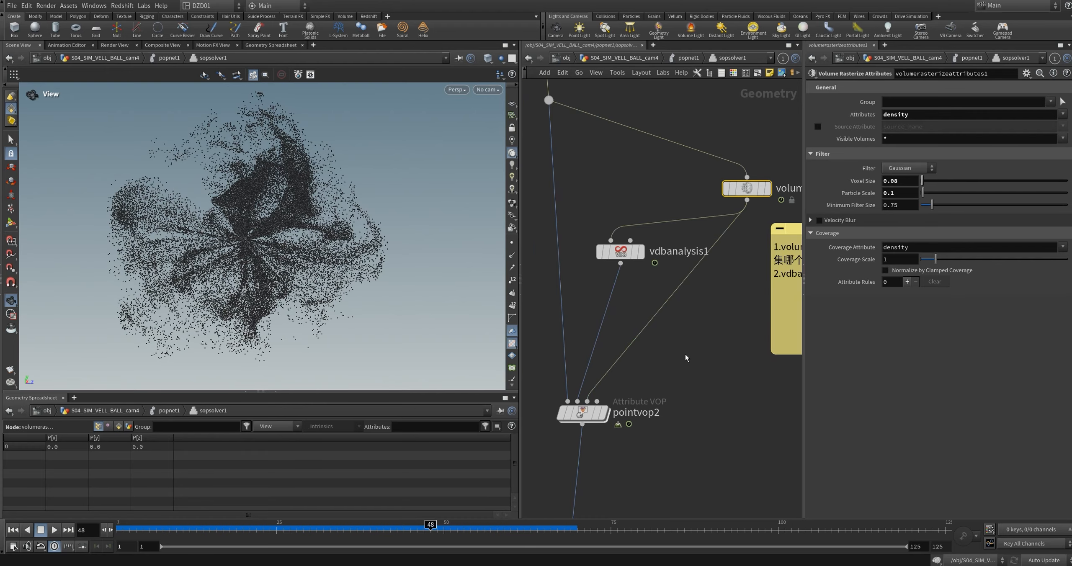
double_click(583, 412)
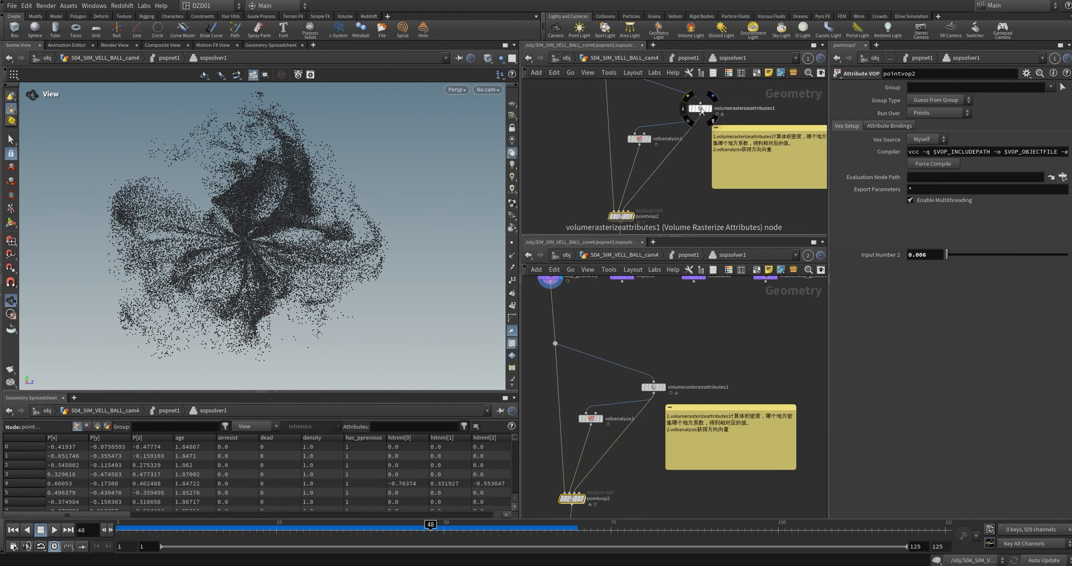
click(698, 108)
middle_drag(700, 143, 703, 134)
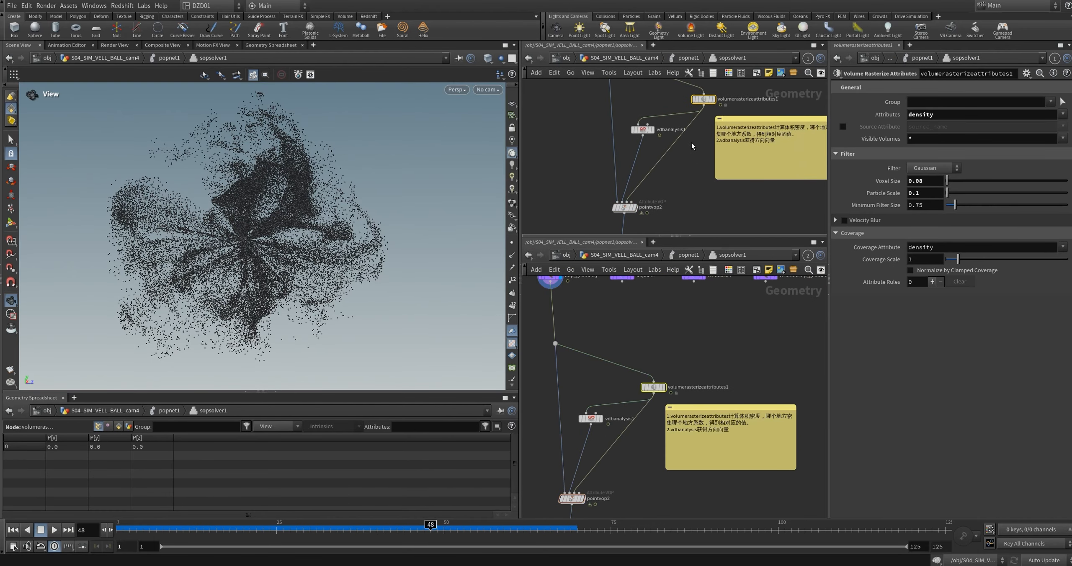
scroll(582, 104, up, 3)
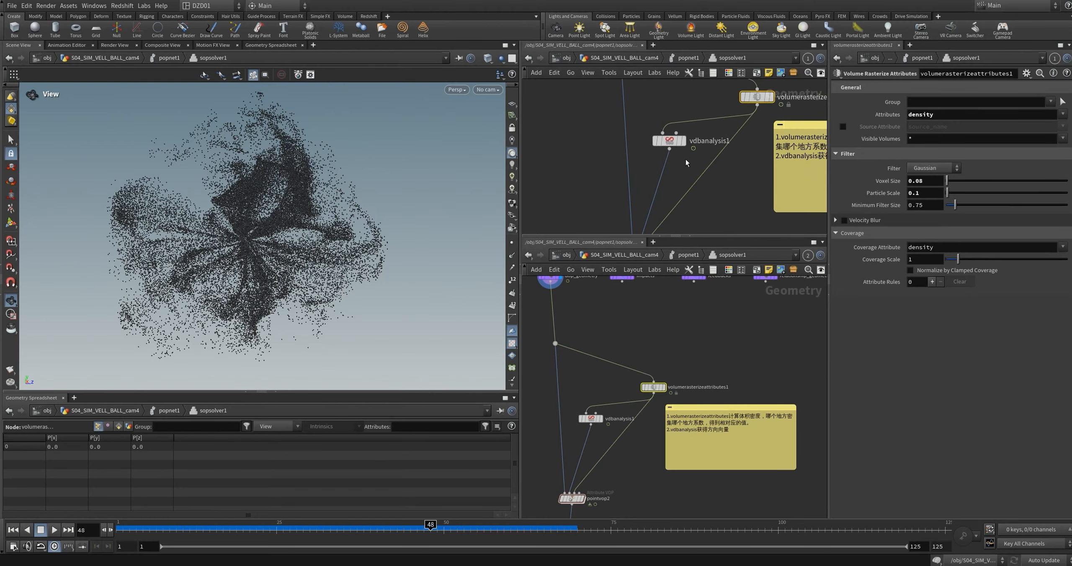
click(669, 141)
middle_drag(675, 151, 675, 92)
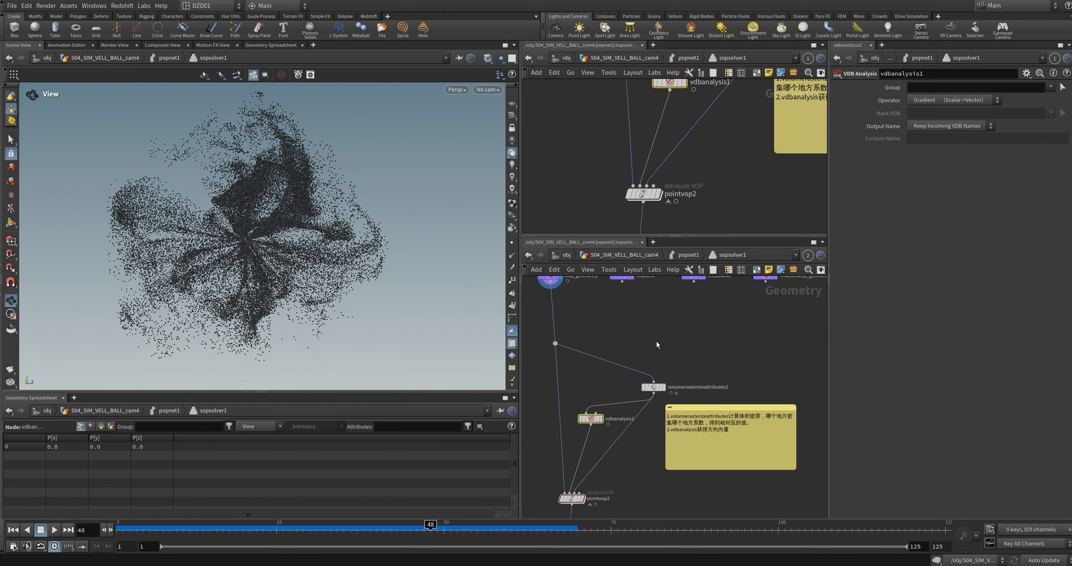
Step: Open pointvop2 in the lower network view and examine the volumesamplevfile1 and normalize1 nodes
middle_drag(599, 467, 649, 389)
double_click(622, 420)
scroll(617, 433, up, 3)
middle_drag(602, 419, 662, 458)
scroll(524, 326, up, 3)
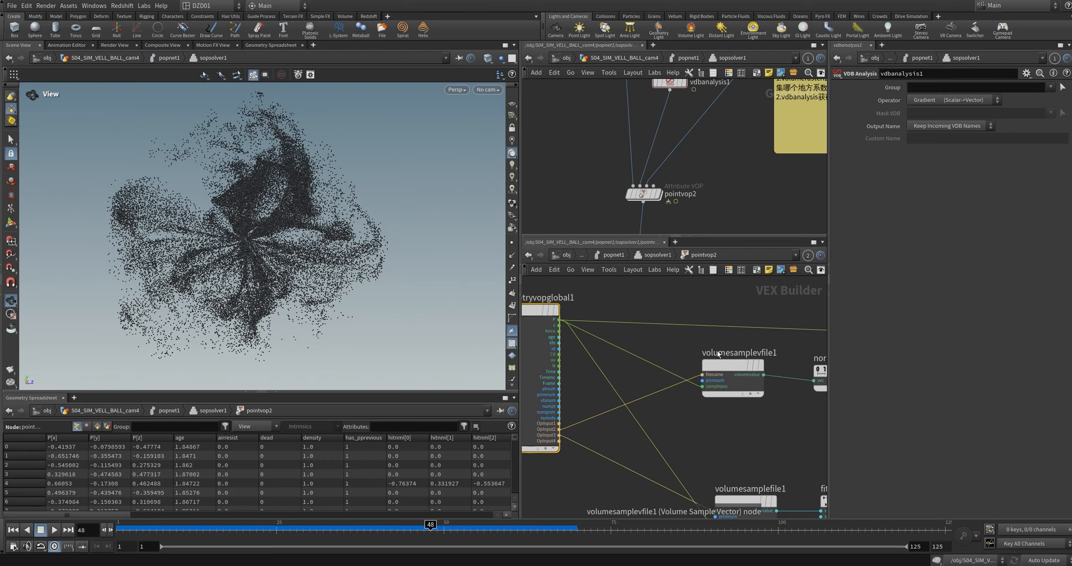
middle_drag(591, 345, 627, 358)
middle_drag(794, 447, 675, 401)
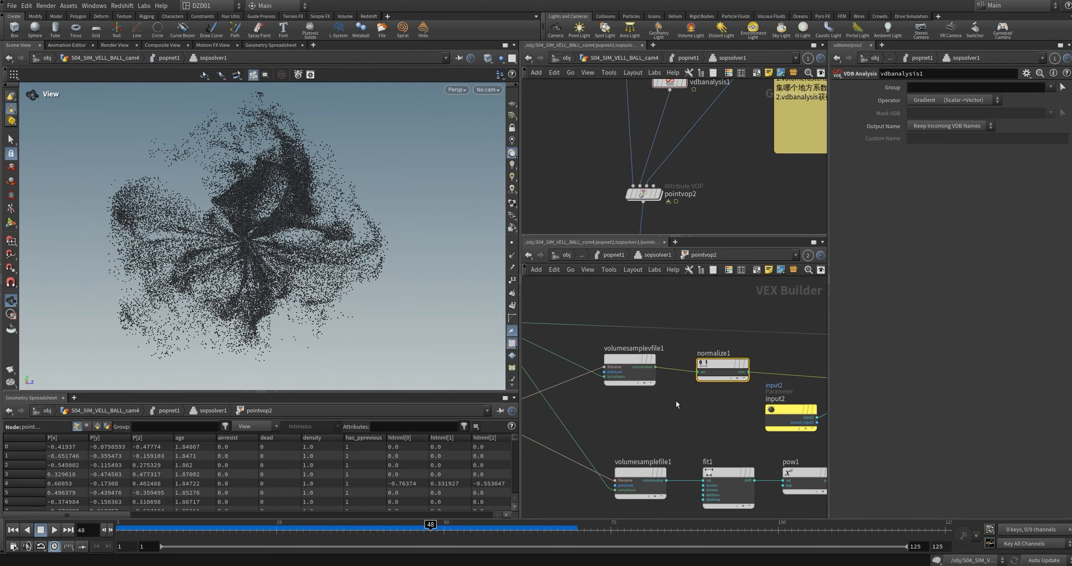
Step: Trace pointvop2's wiring from geometryvopglobal1 and normalize1 through multiply1 into add1 and the geometry output
scroll(700, 401, down, 2)
middle_drag(821, 385, 700, 379)
click(705, 379)
scroll(702, 414, up, 2)
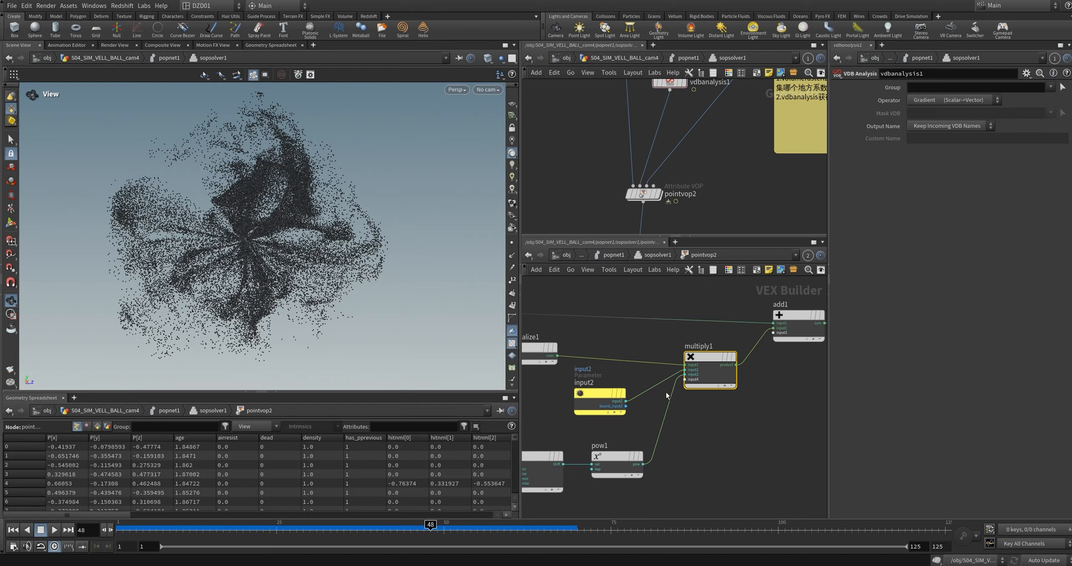
scroll(692, 299, down, 2)
middle_drag(632, 306, 737, 393)
middle_drag(617, 375, 745, 381)
scroll(643, 393, up, 2)
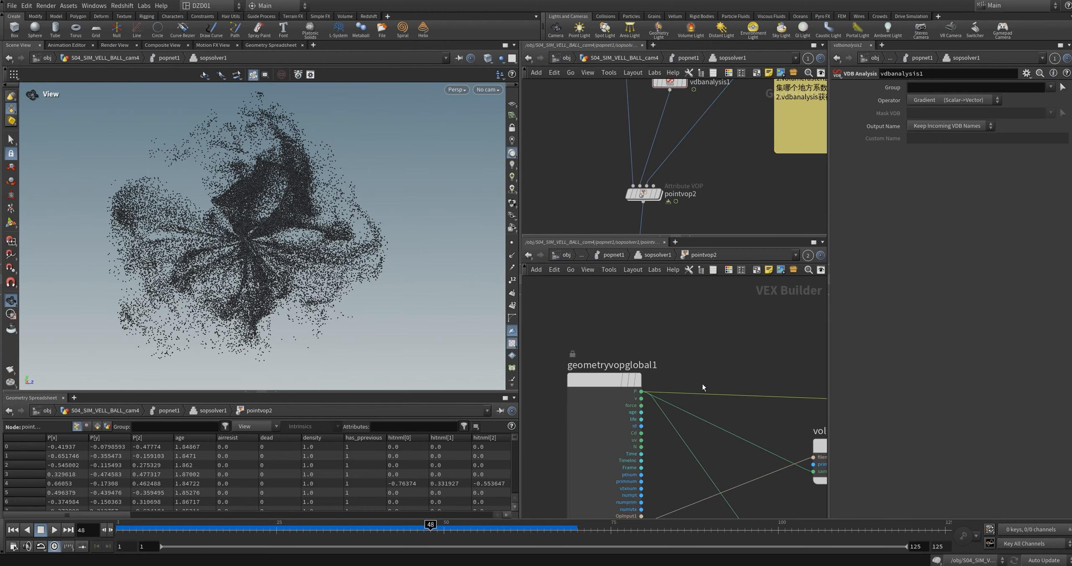
middle_drag(737, 345, 614, 342)
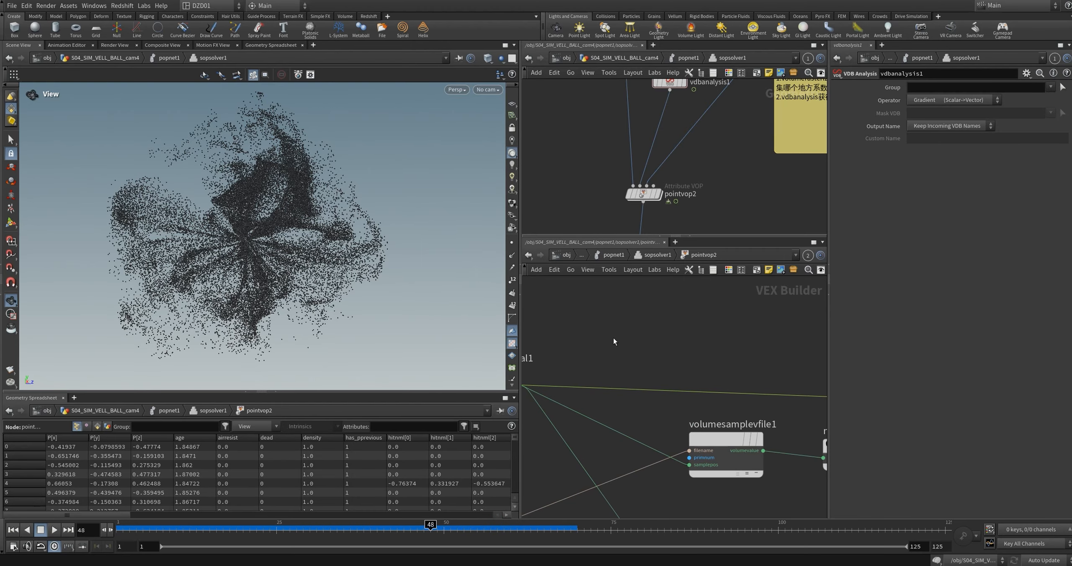
scroll(728, 357, down, 2)
middle_drag(741, 361, 599, 351)
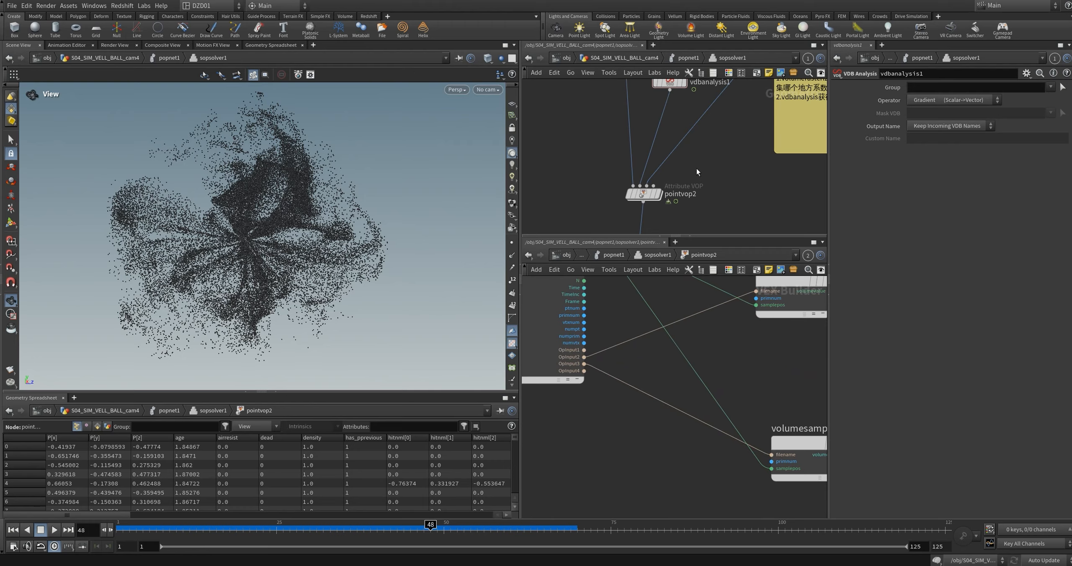
Step: Compare volumerasterizeattributes1 in the sopsolver1 network with the OpInput3 connection into volumesamplefile1 inside pointvop2
middle_drag(676, 202, 665, 241)
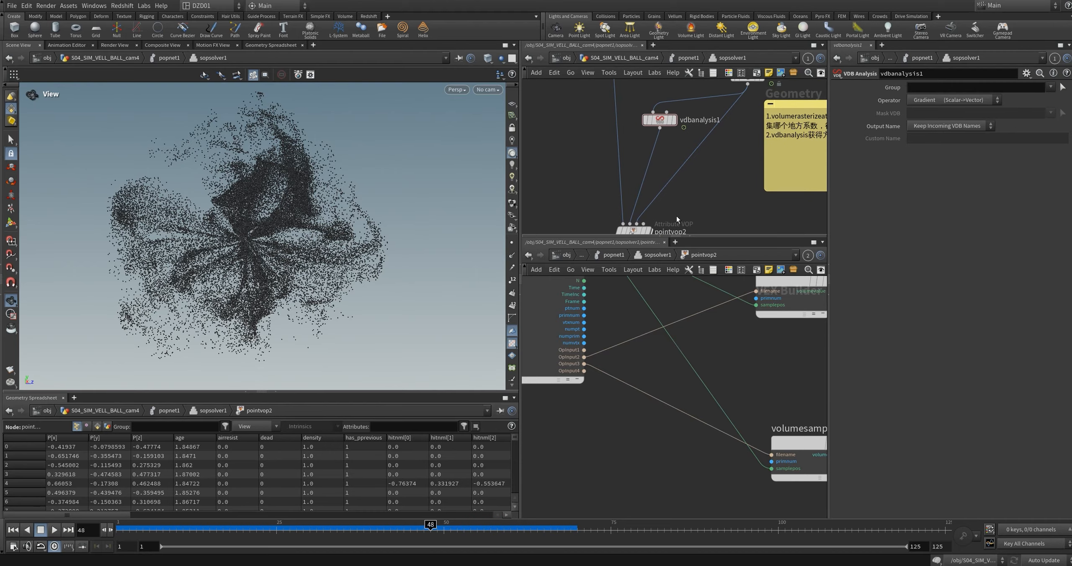
middle_drag(749, 98, 689, 187)
middle_drag(687, 224, 692, 182)
middle_drag(809, 389, 678, 371)
click(672, 423)
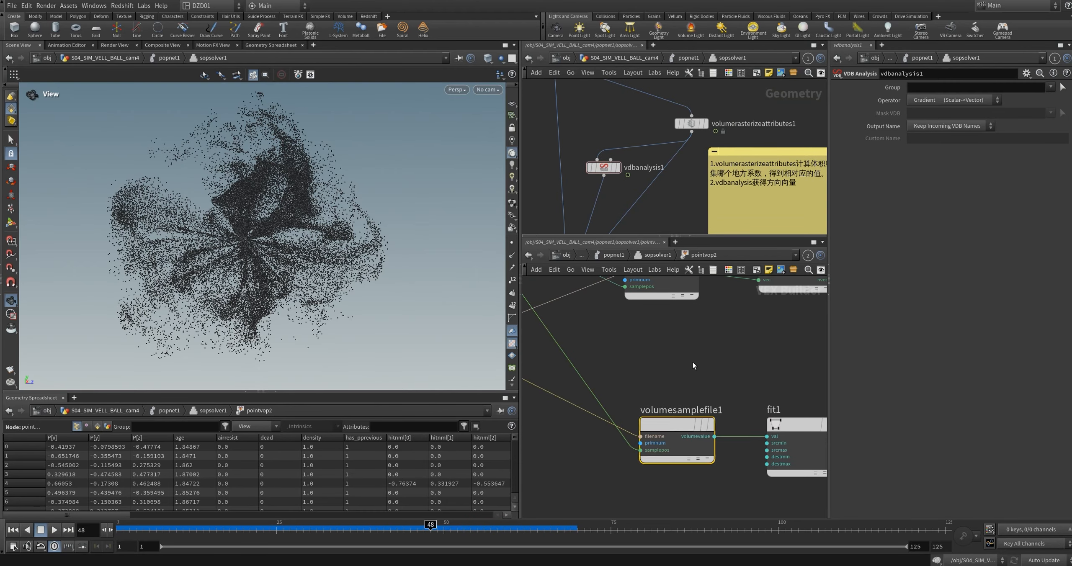
middle_drag(694, 362, 642, 334)
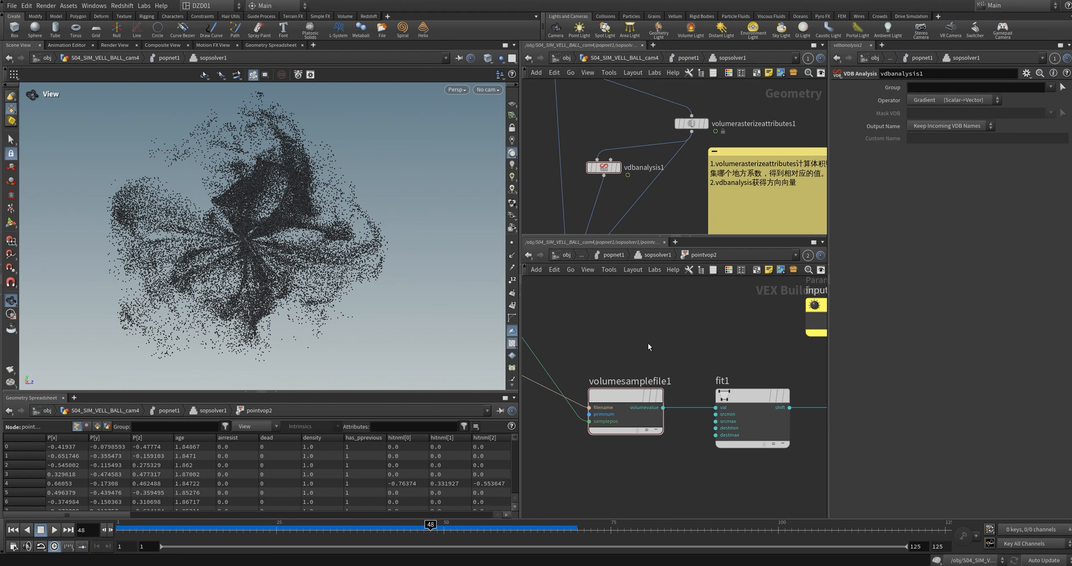
Step: Orbit around the particle cloud to examine its dense and sparse areas from several angles
drag(254, 193, 274, 200)
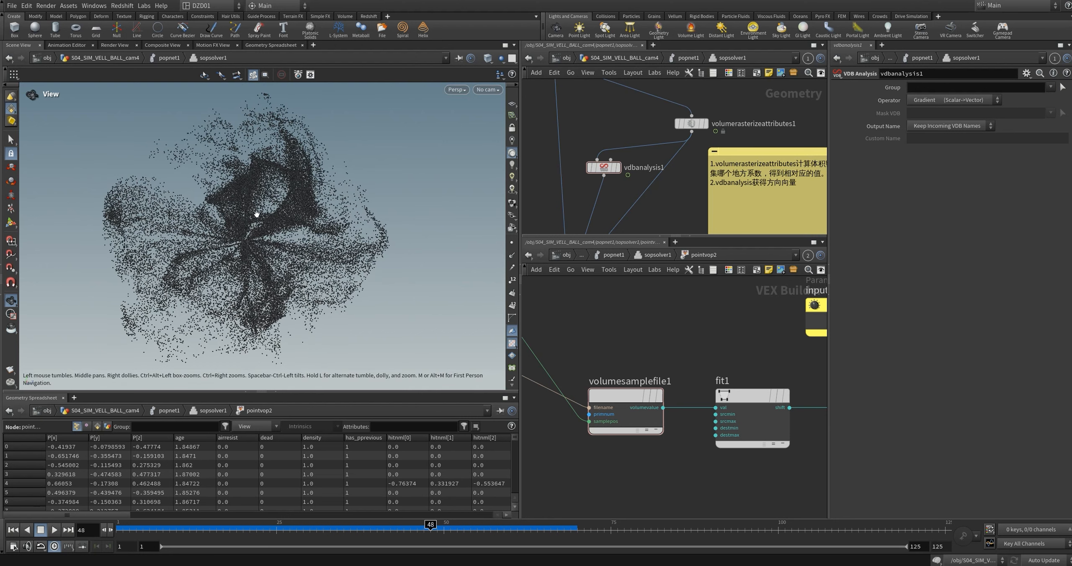
drag(271, 233, 276, 234)
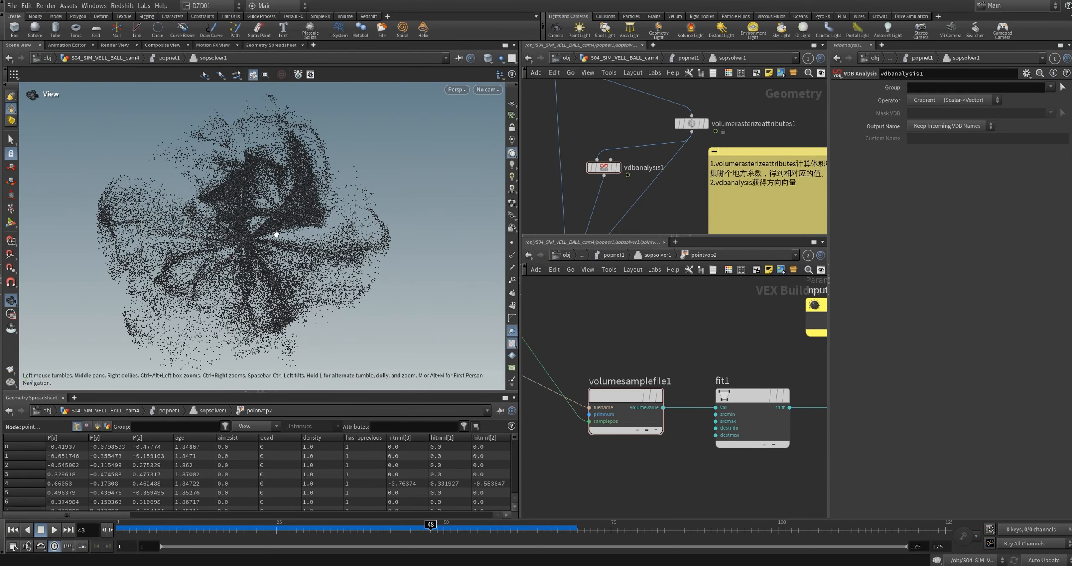
drag(276, 234, 202, 259)
middle_drag(201, 259, 176, 252)
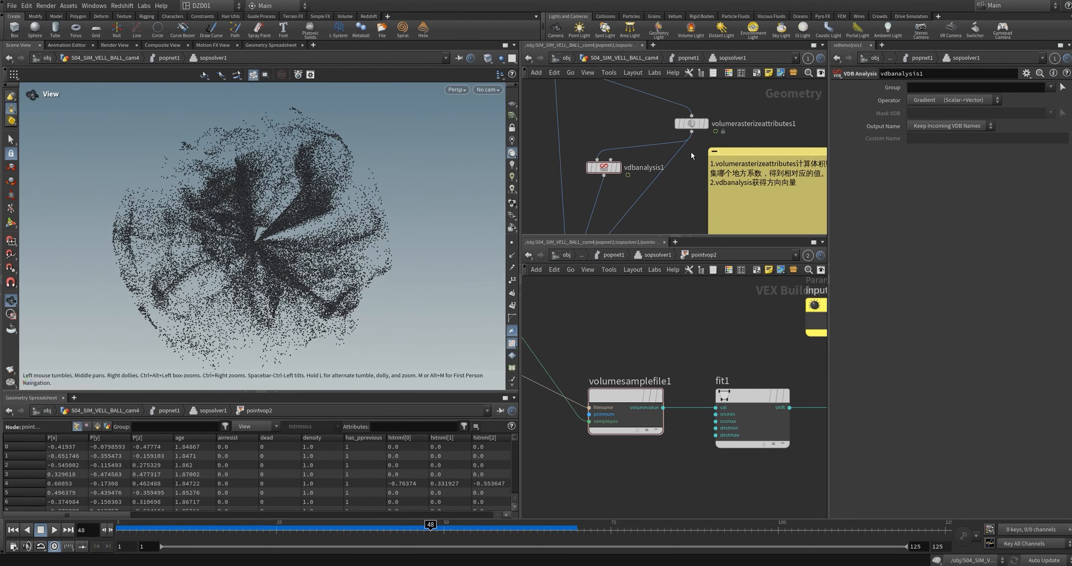
Step: Select fit1 in pointvop2 and check its source and destination ranges against the particle cloud's density
middle_drag(677, 179, 714, 92)
scroll(697, 365, down, 1)
middle_drag(698, 365, 600, 371)
drag(626, 360, 655, 435)
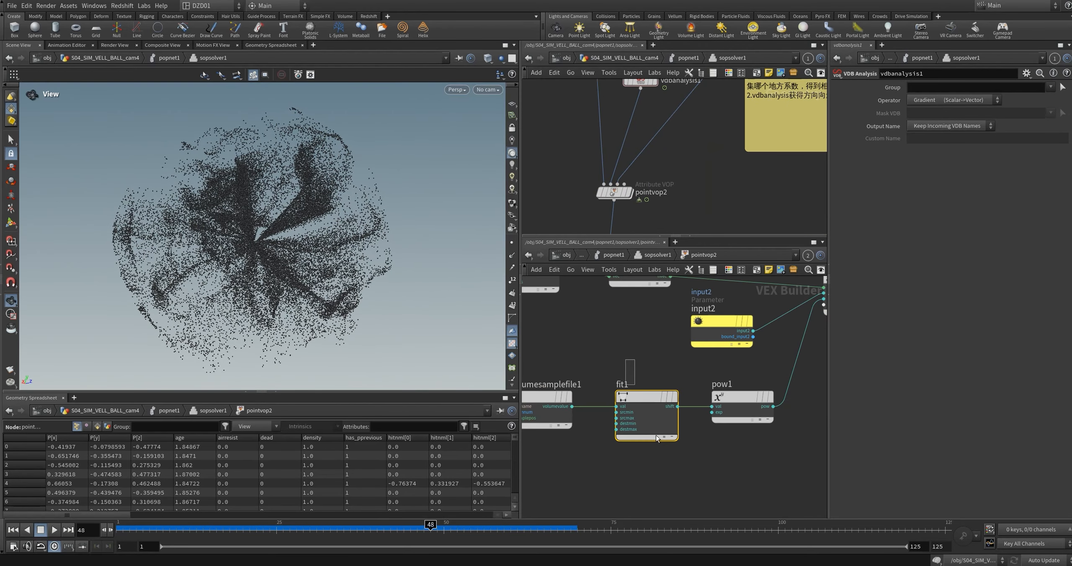
middle_drag(657, 419, 637, 425)
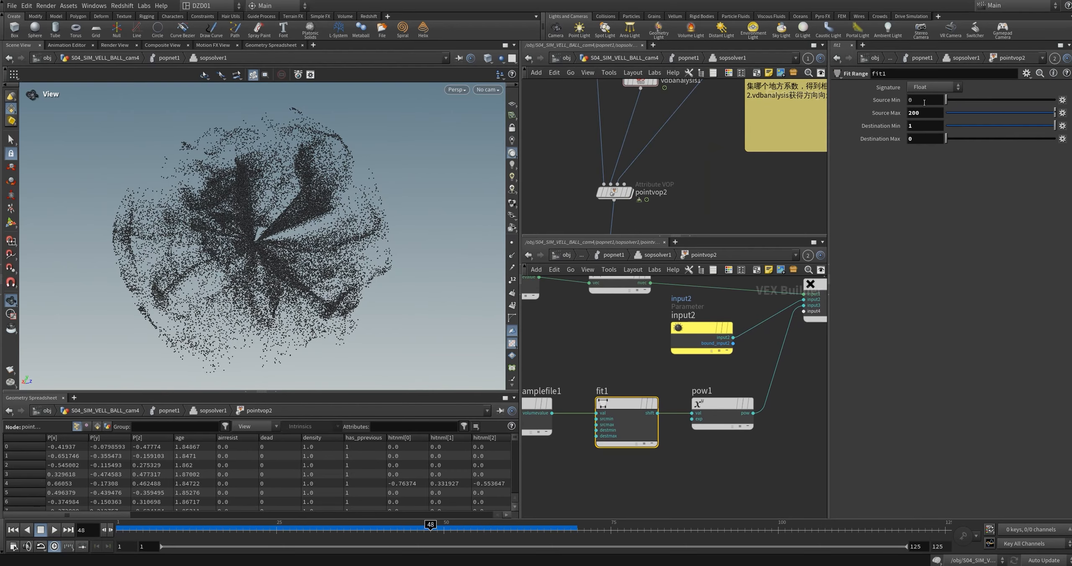
drag(376, 222, 263, 239)
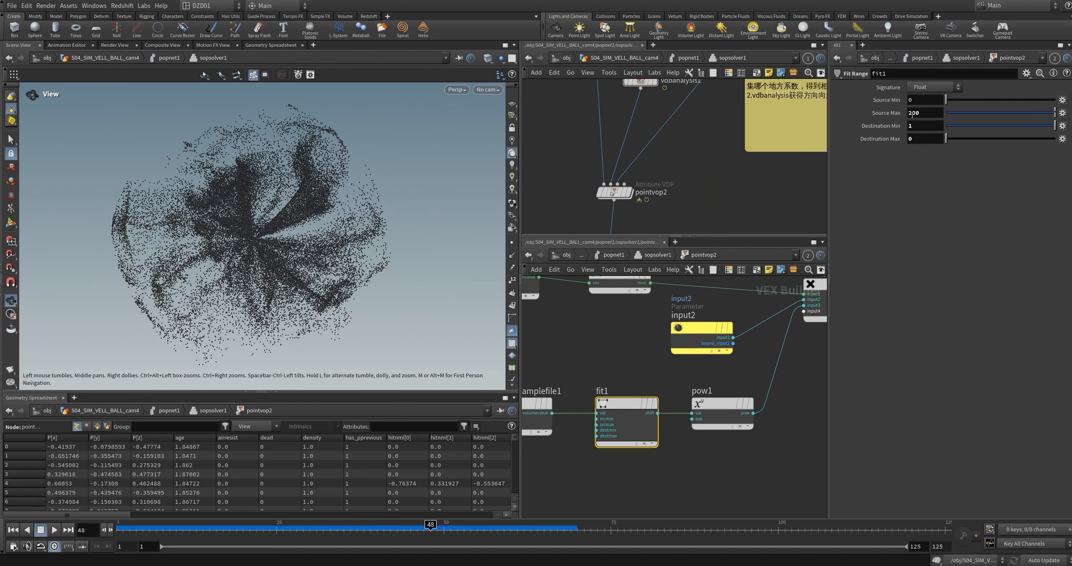
drag(235, 260, 272, 247)
scroll(260, 232, up, 1)
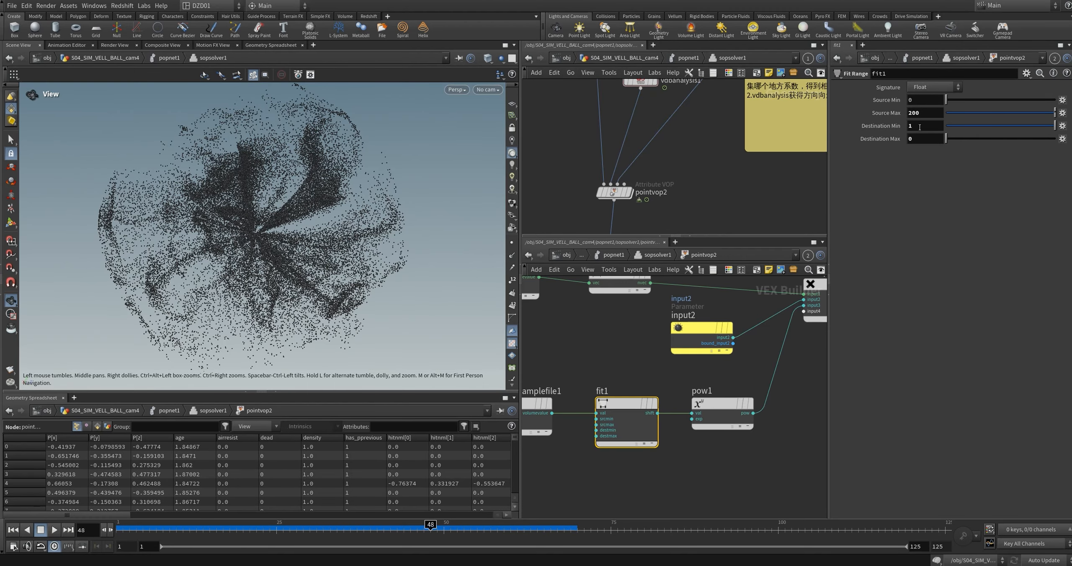
scroll(707, 379, down, 3)
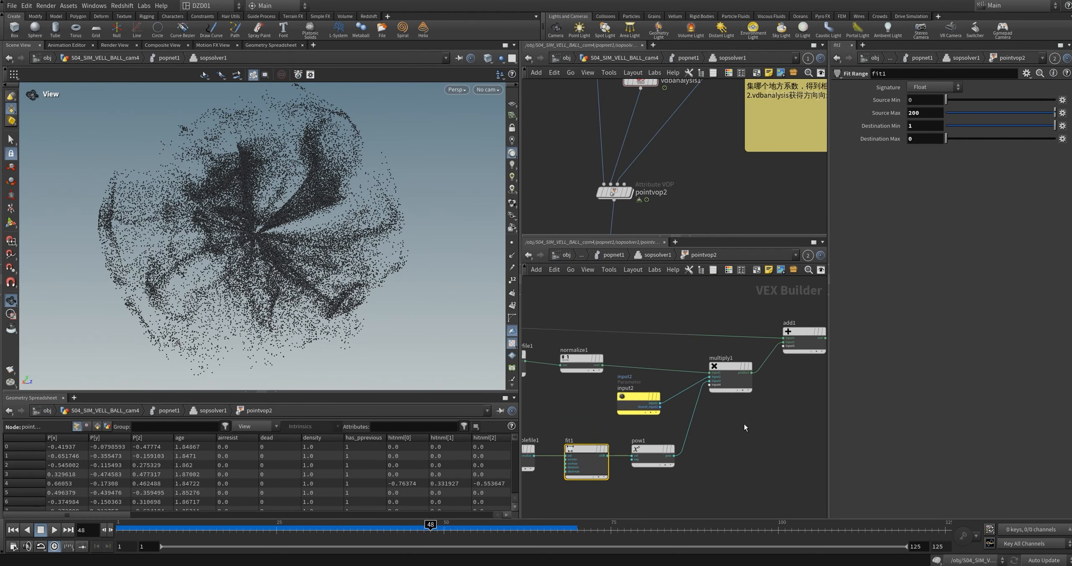
Step: Return to sopsolver1, display its OUT node and run the simulation from the first frame to frame 103
key(u)
click(681, 438)
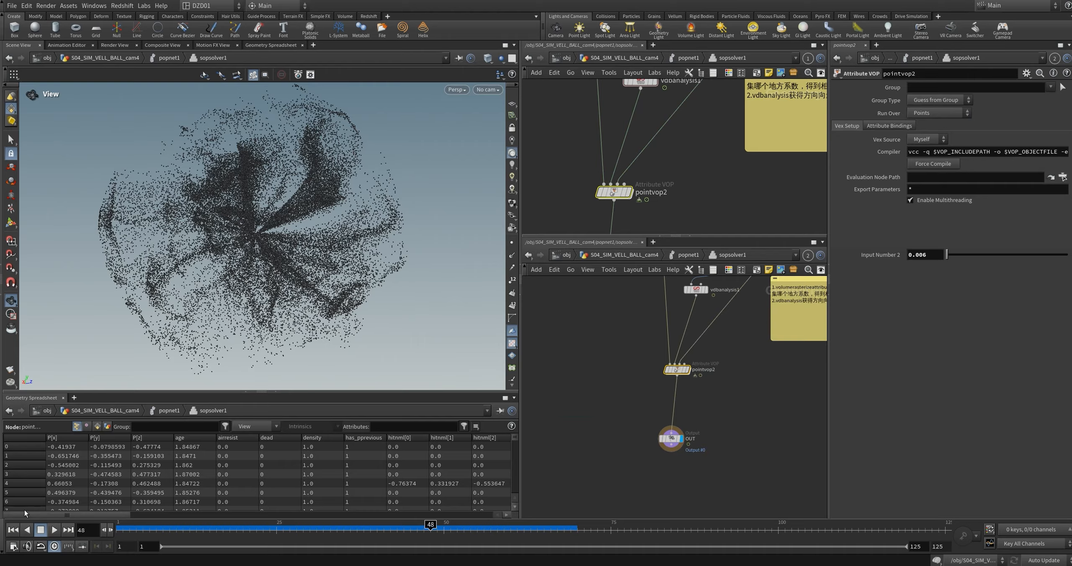
click(13, 529)
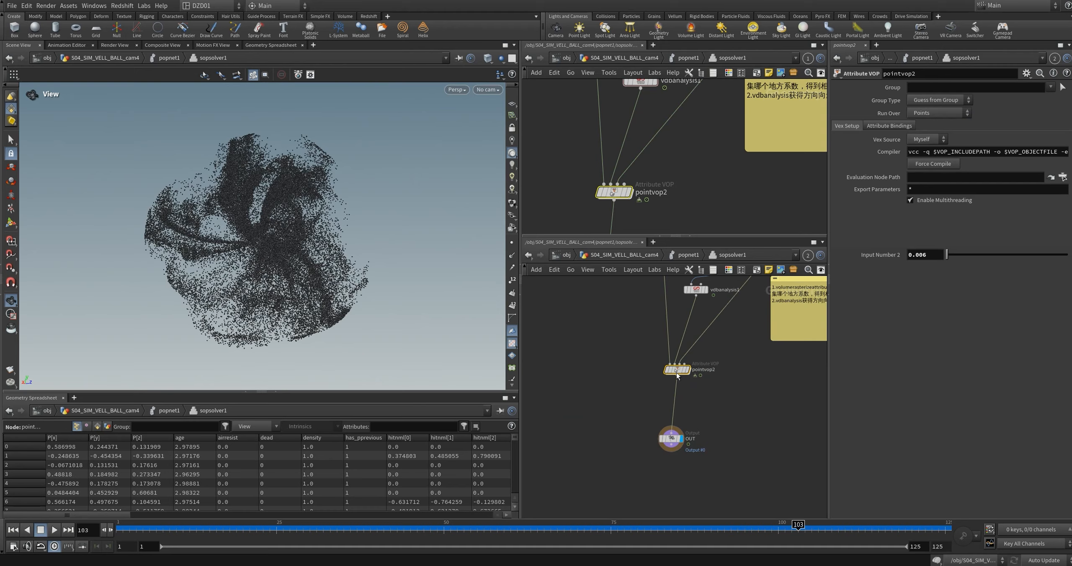
Step: Open pointvop2 again and select its input2 parameter node
key(i)
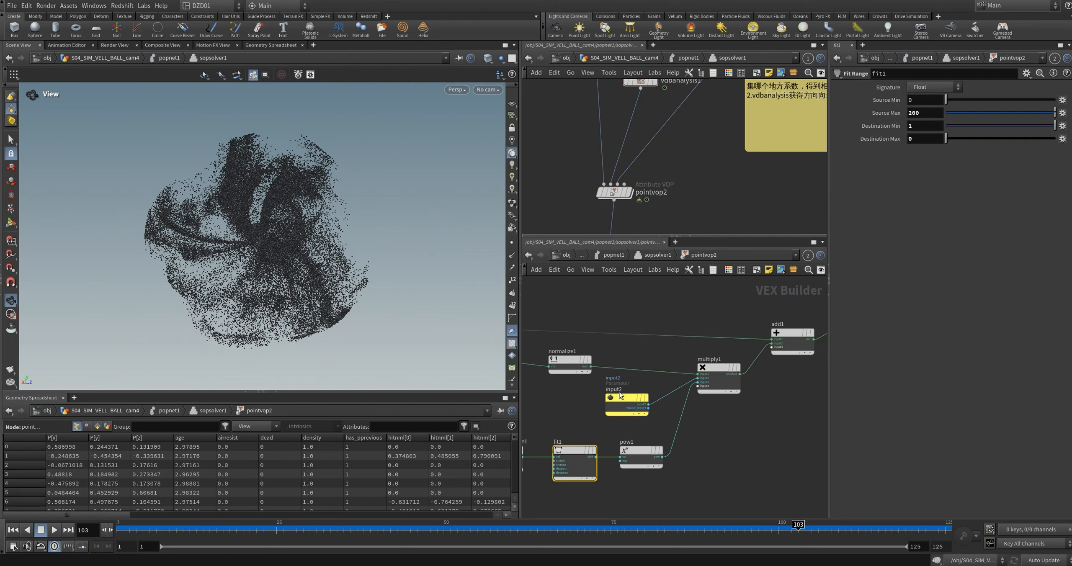
click(626, 396)
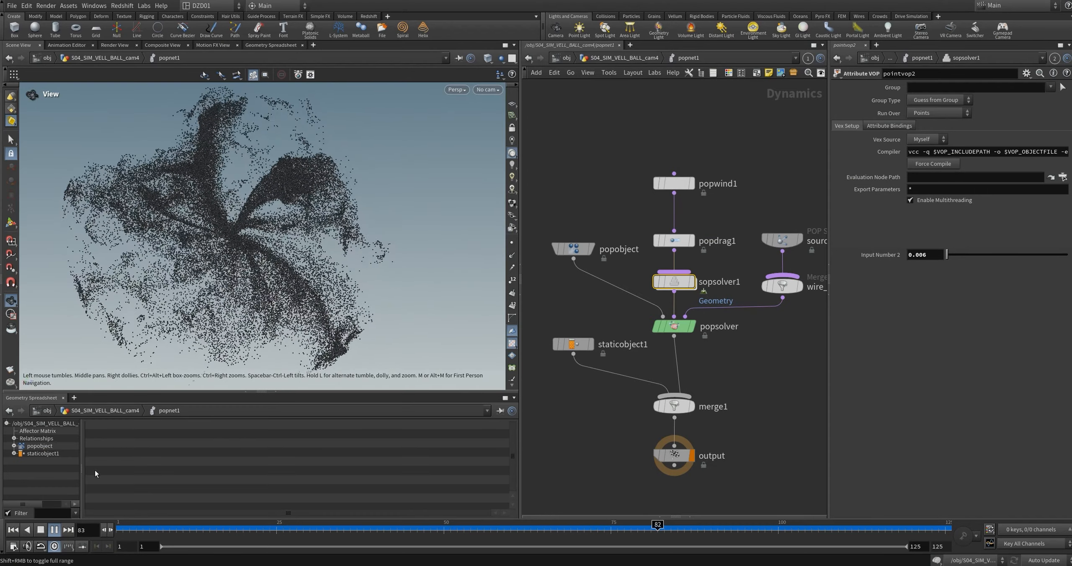
Step: Stop the playback at frame 105 and go up from popnet1 to the S04_SIM_VELL_BALL_cam4 network
click(54, 530)
key(u)
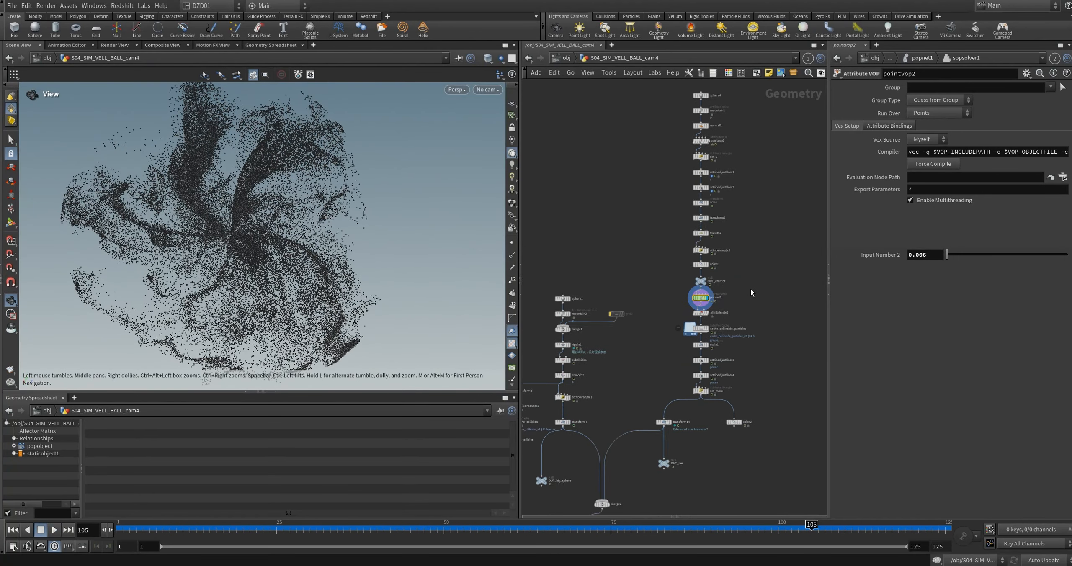
scroll(711, 324, down, 5)
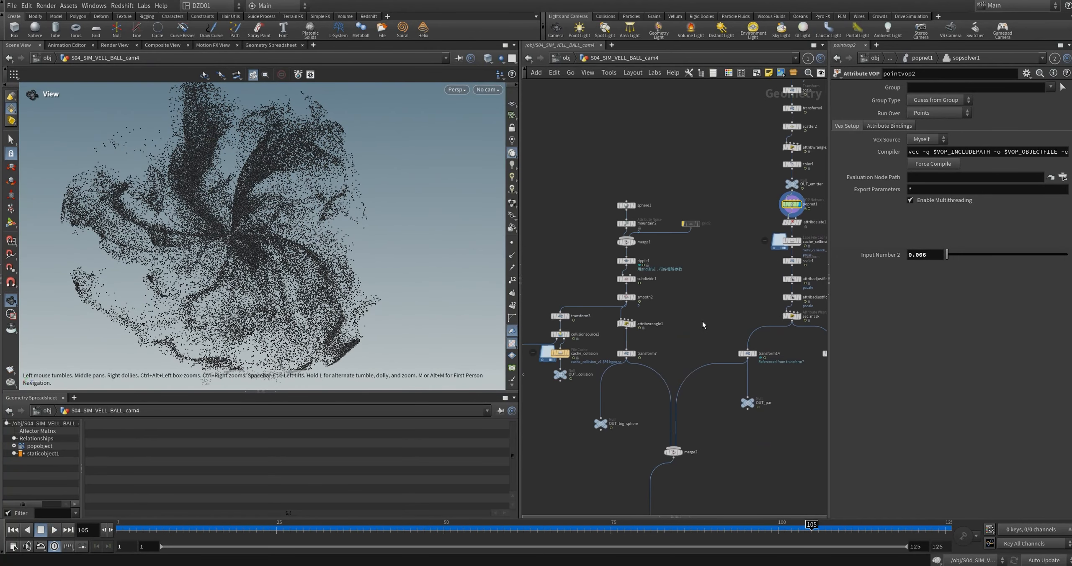
Step: Select attribdelete1 below popnet1 and check its Point Attributes pattern
key(f)
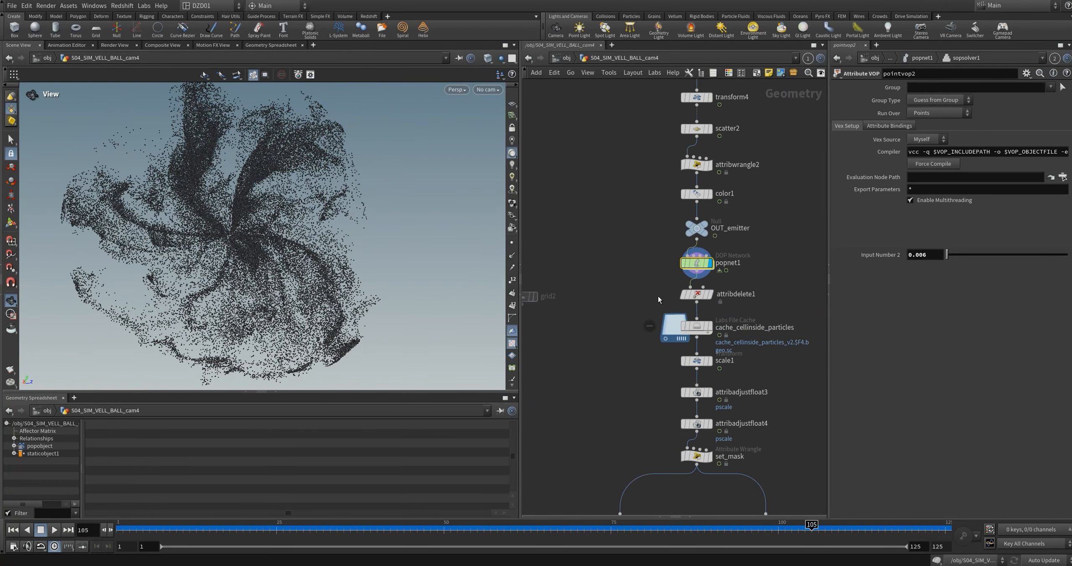
click(715, 294)
middle_drag(727, 314, 682, 317)
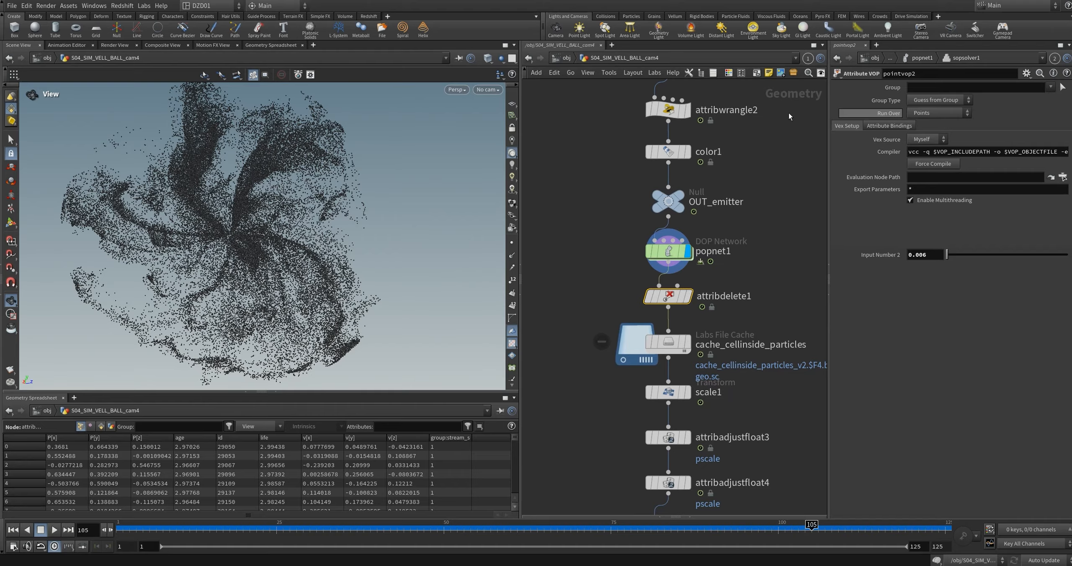
click(1054, 59)
click(1062, 108)
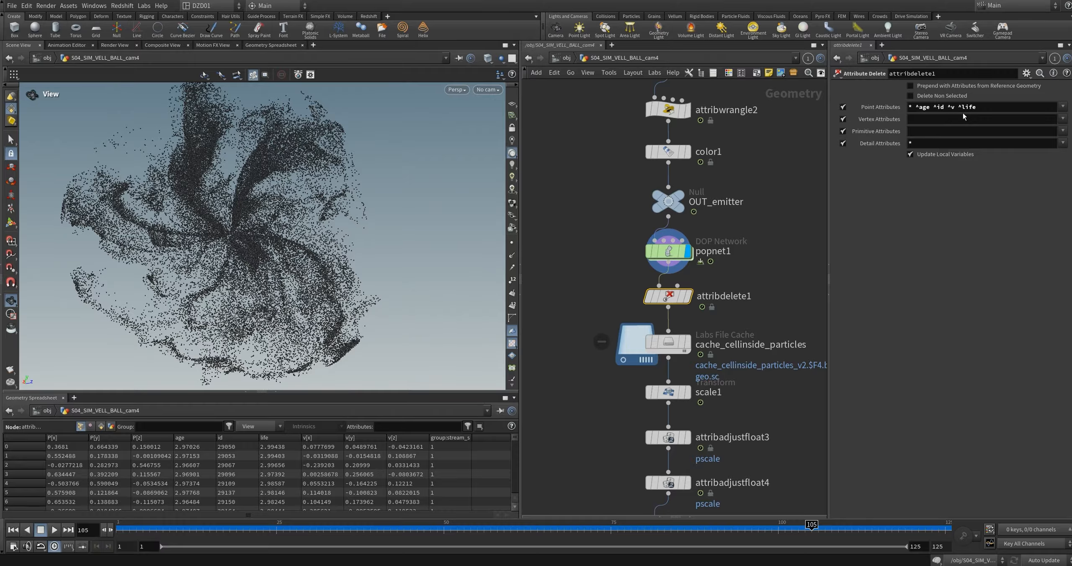
Step: Select cache_cellinside_particles and check its caching settings and frame range
middle_drag(712, 350, 699, 297)
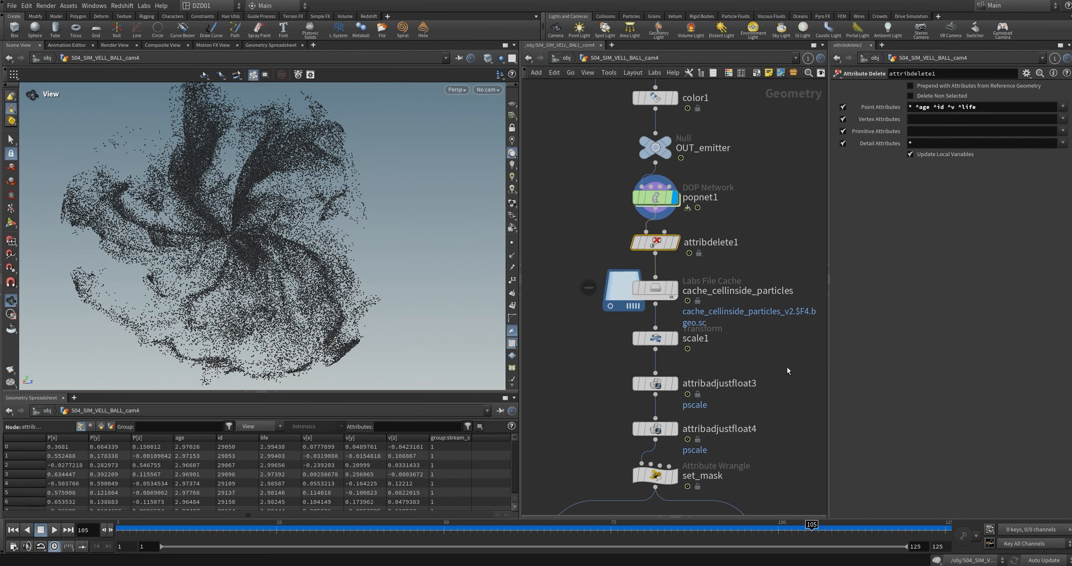
middle_drag(785, 368, 781, 330)
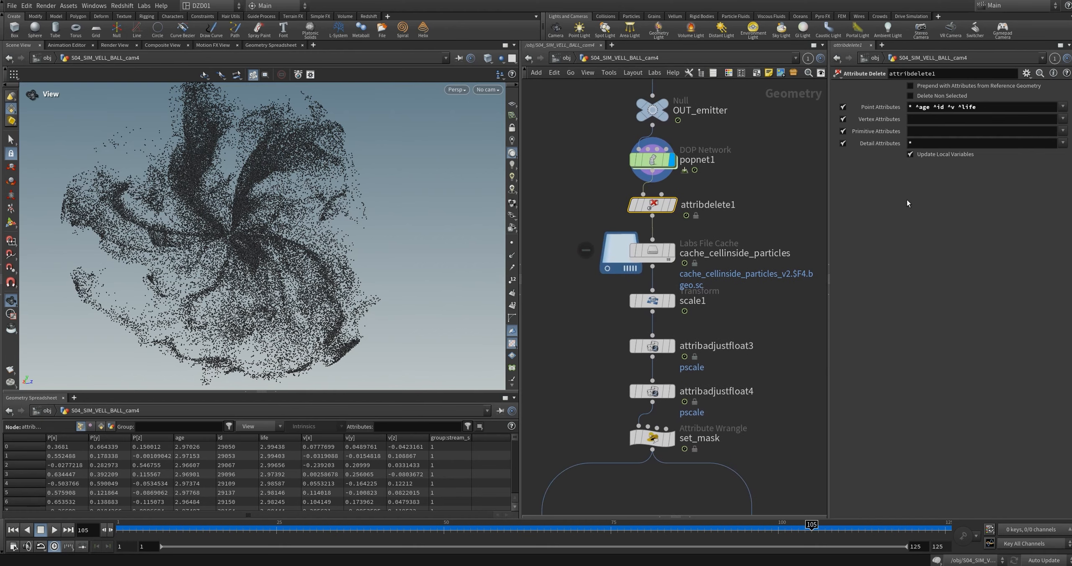
click(661, 252)
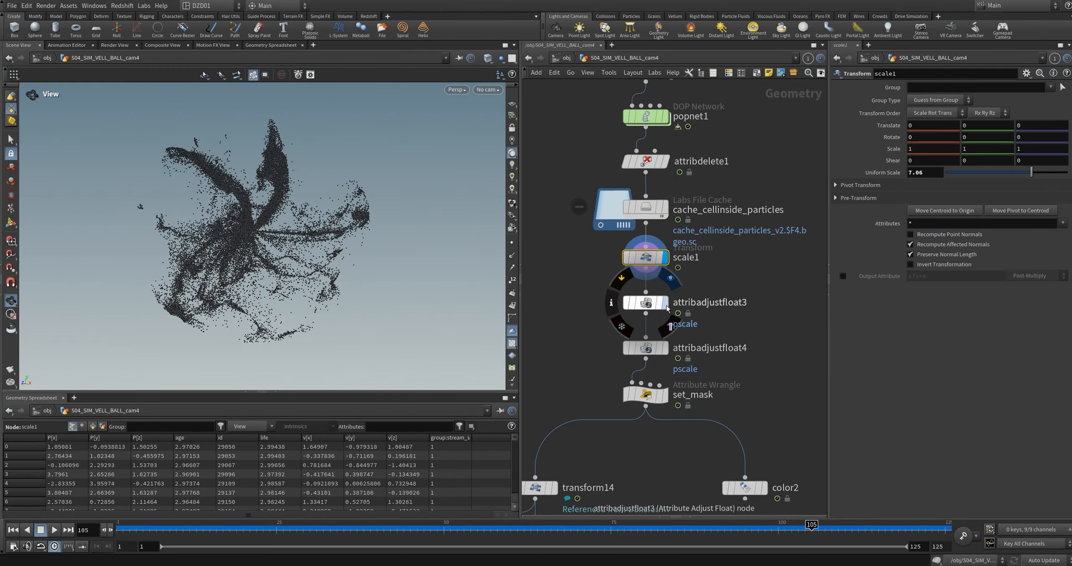
Step: Display and select attribadjustfloat3 to check how it randomises pscale on the cached particles
click(671, 277)
click(647, 307)
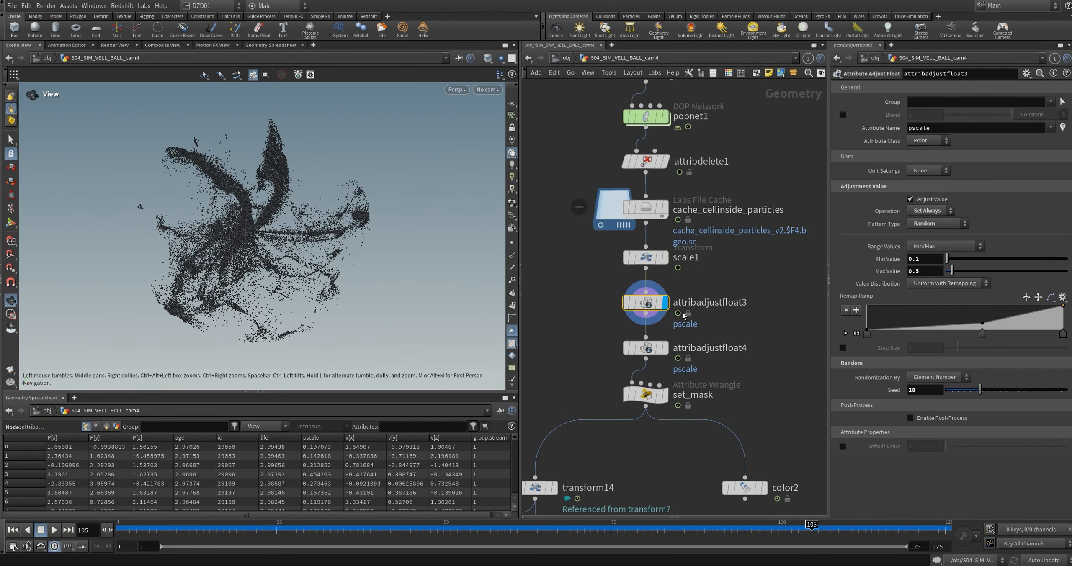
drag(251, 258, 264, 229)
Step: Display and select the set_mask wrangle, and check its Range ramp and VEXpression against the particles
click(645, 394)
middle_drag(624, 438, 639, 374)
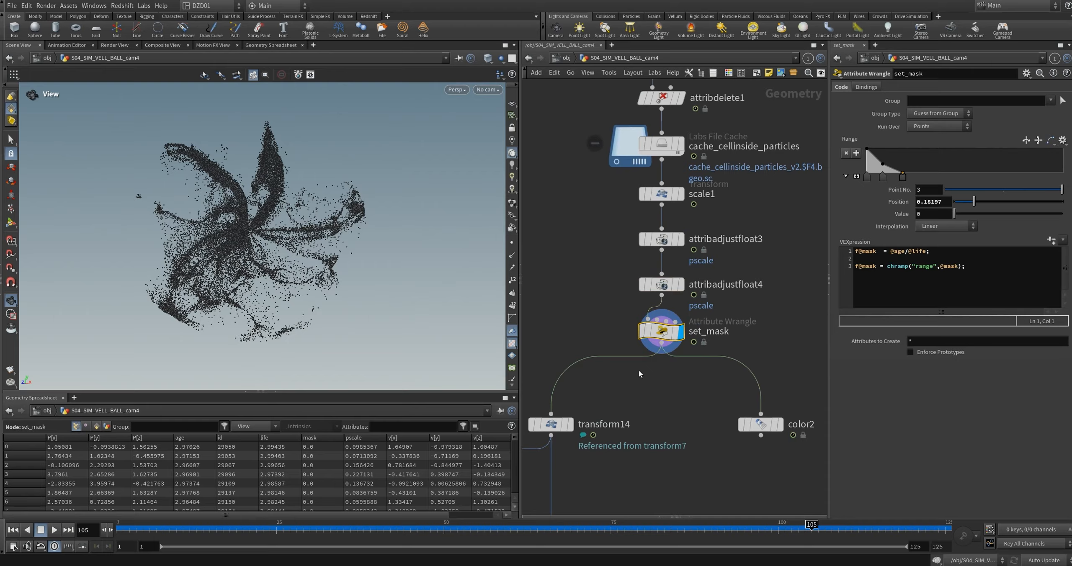
mouse_move(216, 261)
mouse_down()
mouse_move(325, 269)
mouse_move(234, 263)
mouse_up()
right_drag(258, 226, 288, 293)
middle_drag(287, 294, 283, 267)
Step: Display color2 to inspect the mask on the particles from several angles, and undo the last ramp change in set_mask
middle_drag(704, 375, 696, 331)
click(772, 377)
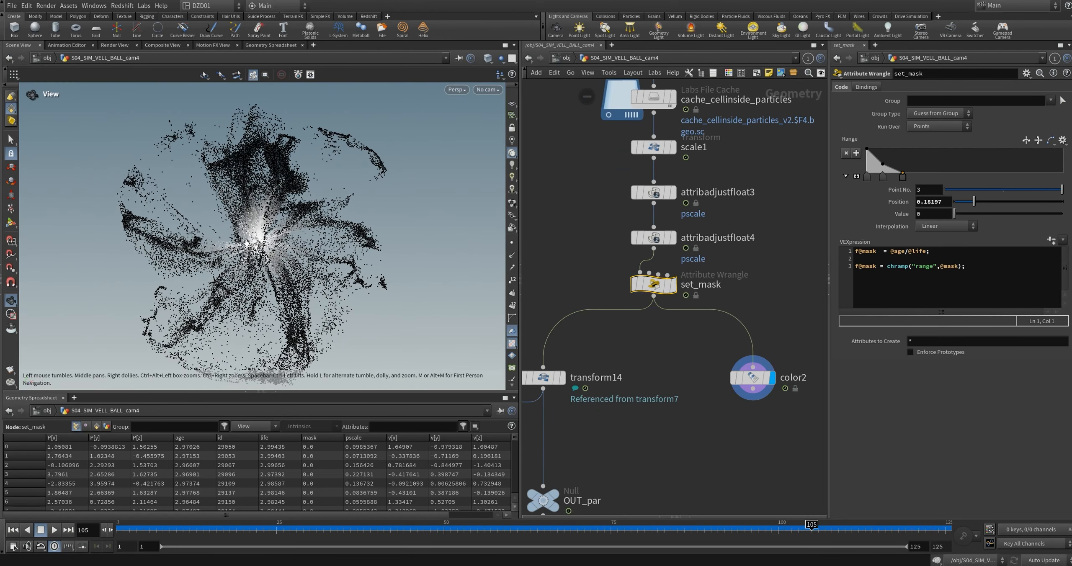
drag(301, 235, 251, 272)
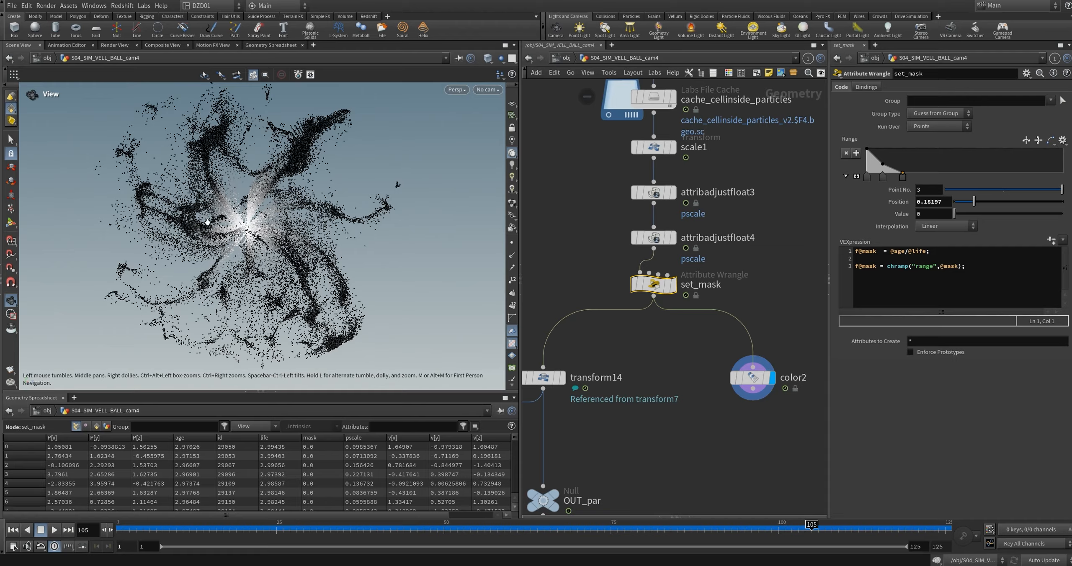
mouse_move(254, 258)
mouse_down()
mouse_move(274, 286)
mouse_move(258, 268)
mouse_move(255, 290)
mouse_move(255, 256)
mouse_up()
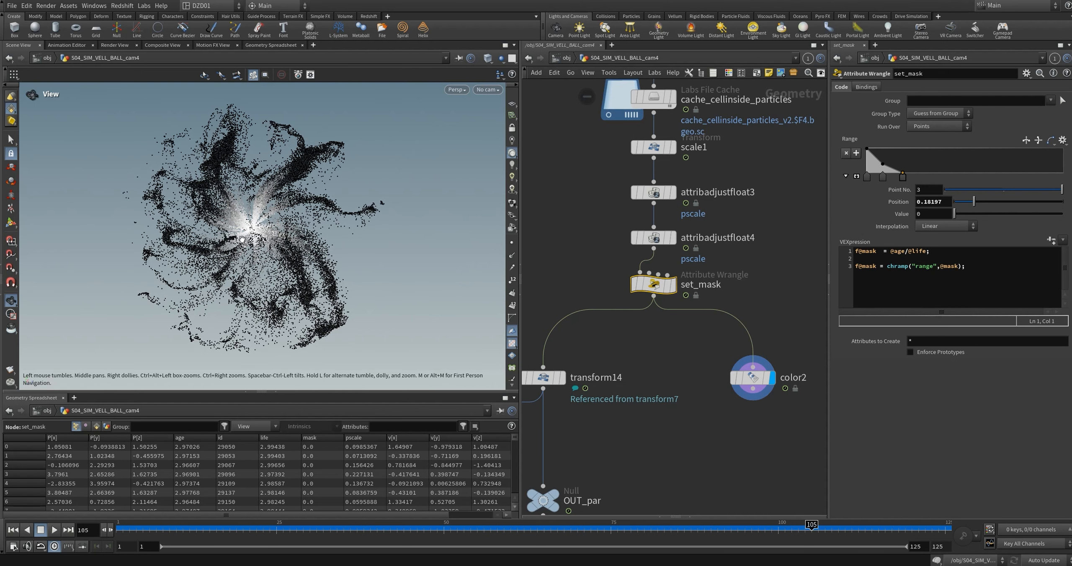
mouse_move(242, 241)
mouse_down()
mouse_move(243, 253)
mouse_move(248, 228)
mouse_up()
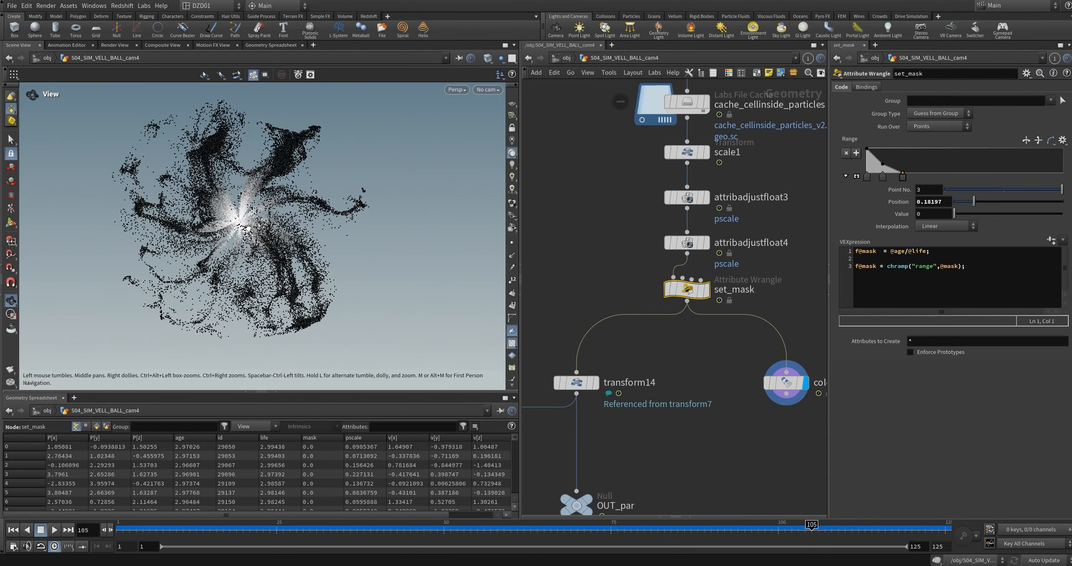
middle_drag(735, 373, 692, 373)
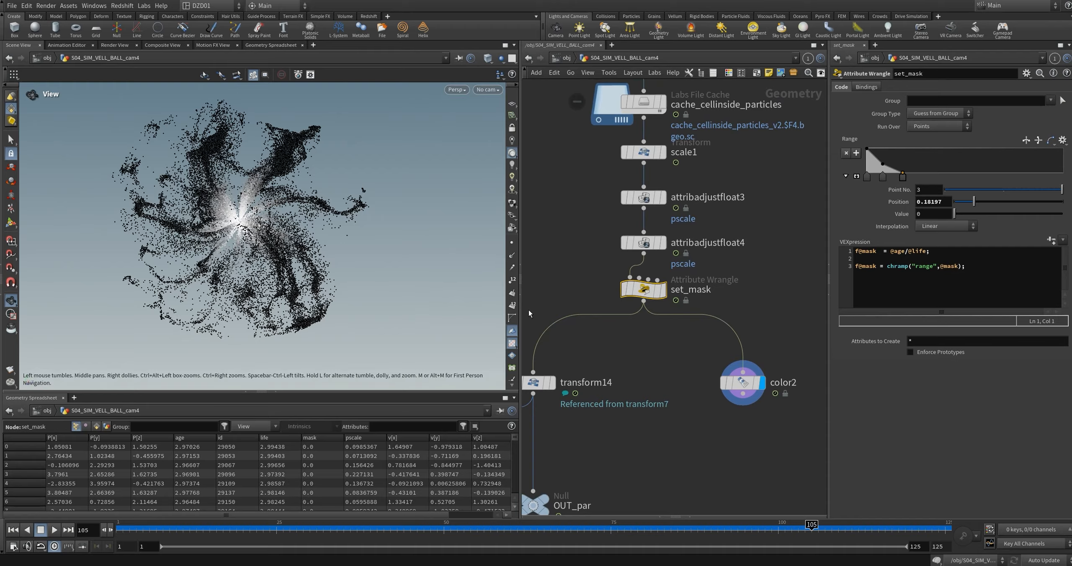
key(ctrl+z)
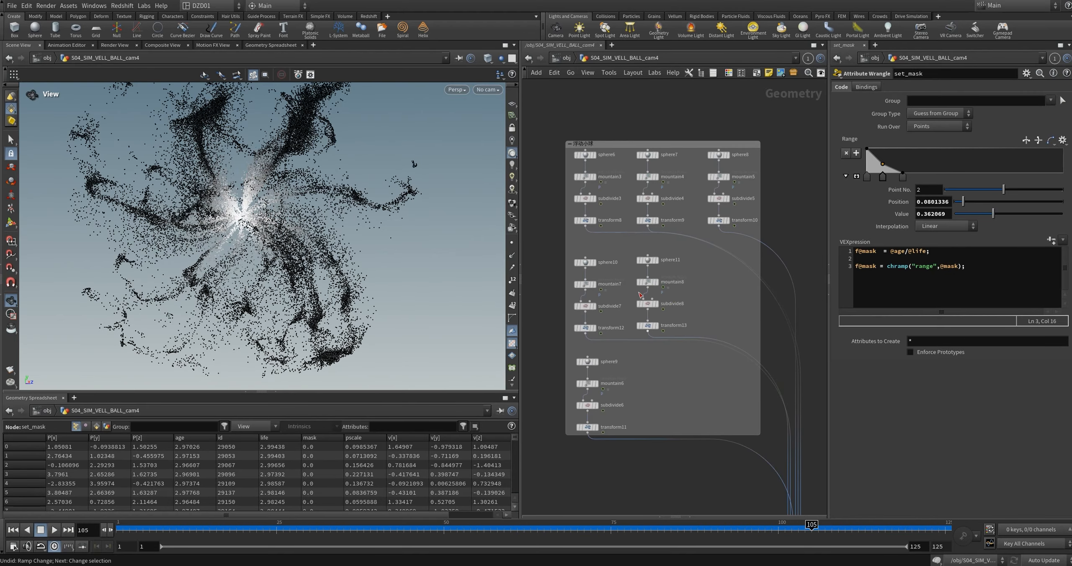
Step: Display the merge4 node of the small spheres and look at them through cam4
middle_drag(693, 400, 681, 371)
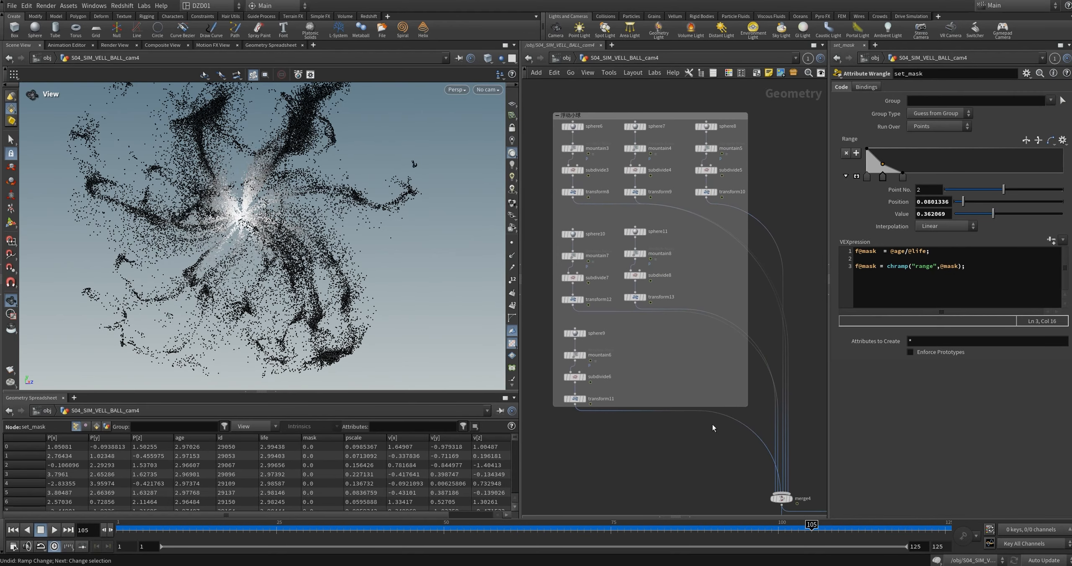
click(804, 500)
click(488, 90)
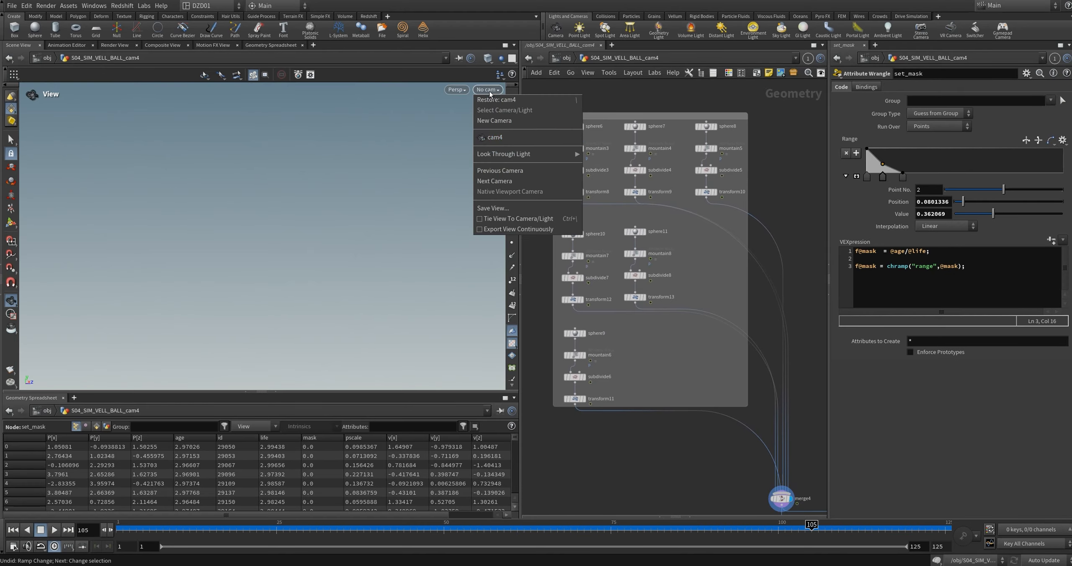
click(509, 138)
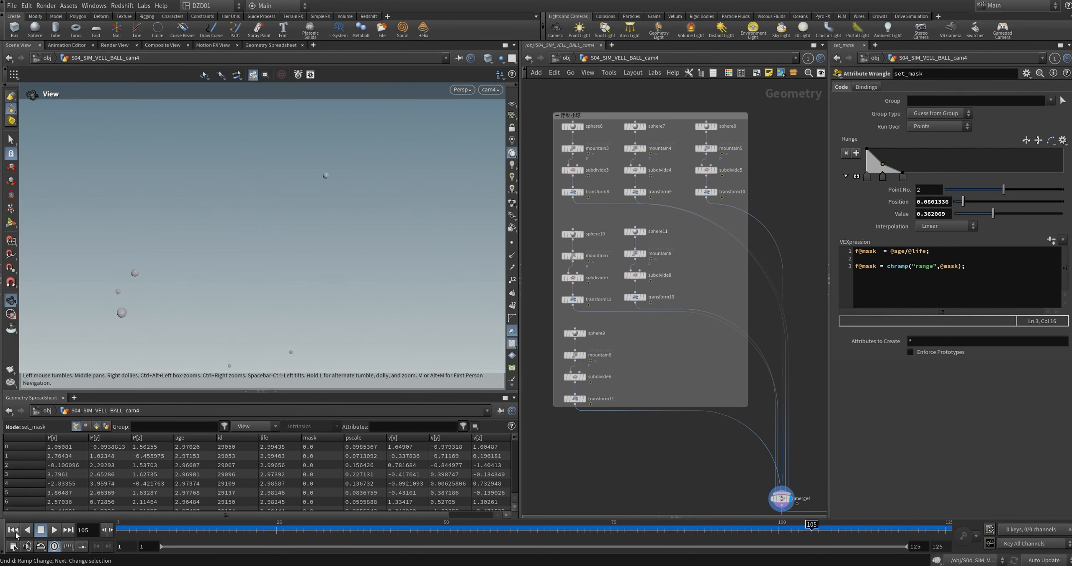
Step: Play the small spheres' animation from the first frame and scrub to frame 86
click(13, 530)
click(54, 530)
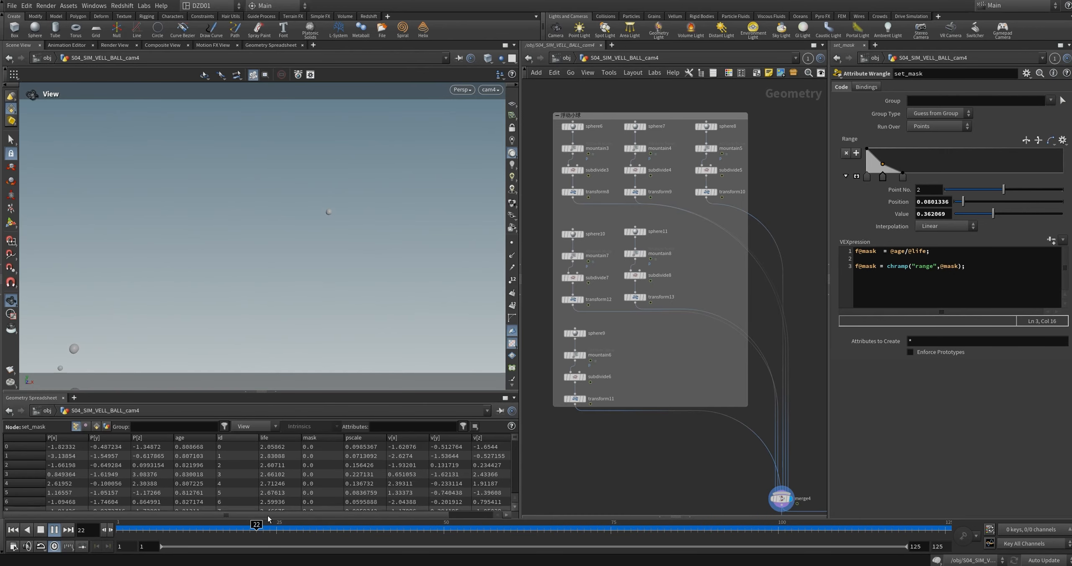
drag(349, 528, 684, 529)
Step: Display sphere6 in the floating-spheres network box and examine its shape
middle_drag(646, 431, 713, 471)
scroll(656, 181, up, 4)
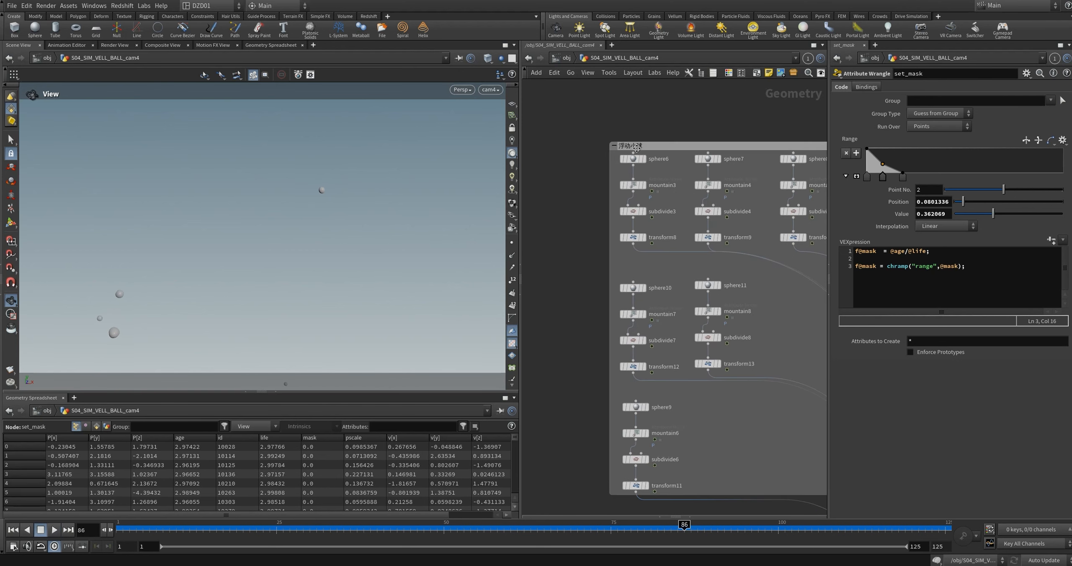
click(645, 161)
right_drag(259, 262, 325, 172)
Step: Display mountain3, scrub to frame 62 and check its animated noise settings
click(645, 192)
drag(236, 270, 275, 270)
right_drag(275, 270, 311, 216)
drag(167, 528, 524, 528)
click(632, 192)
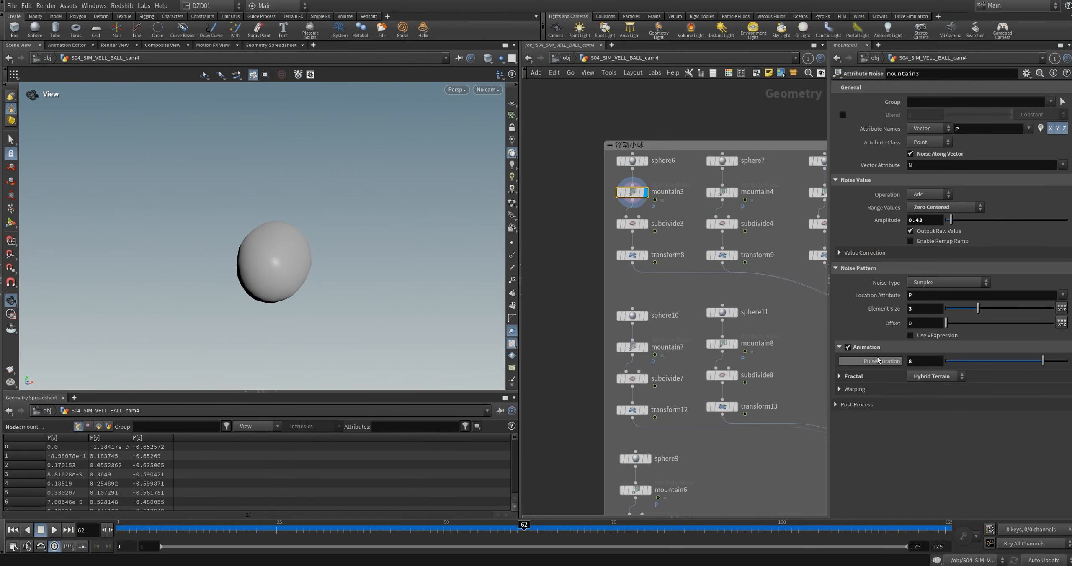
Step: Display subdivide3 and then transform8, frame the small sphere and scrub to frame 93 to check its keyframed movement
click(646, 224)
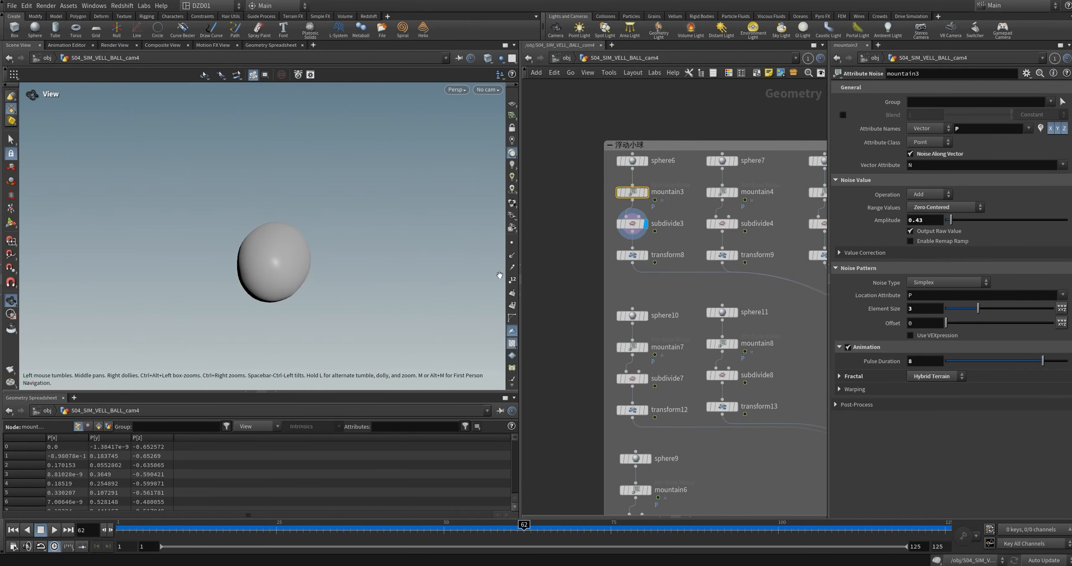
click(645, 255)
click(633, 255)
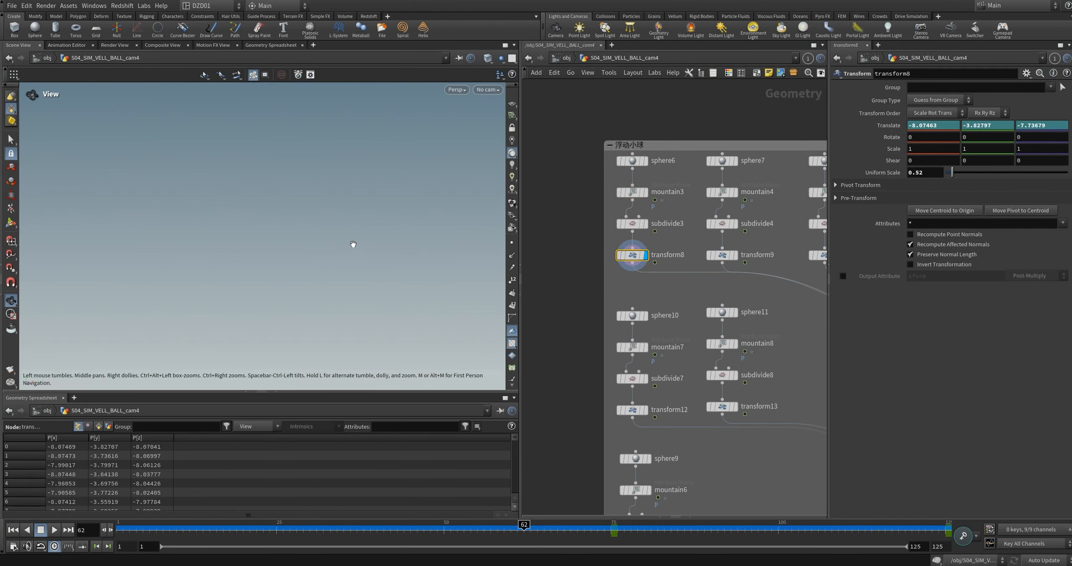
key(g)
scroll(323, 233, down, 6)
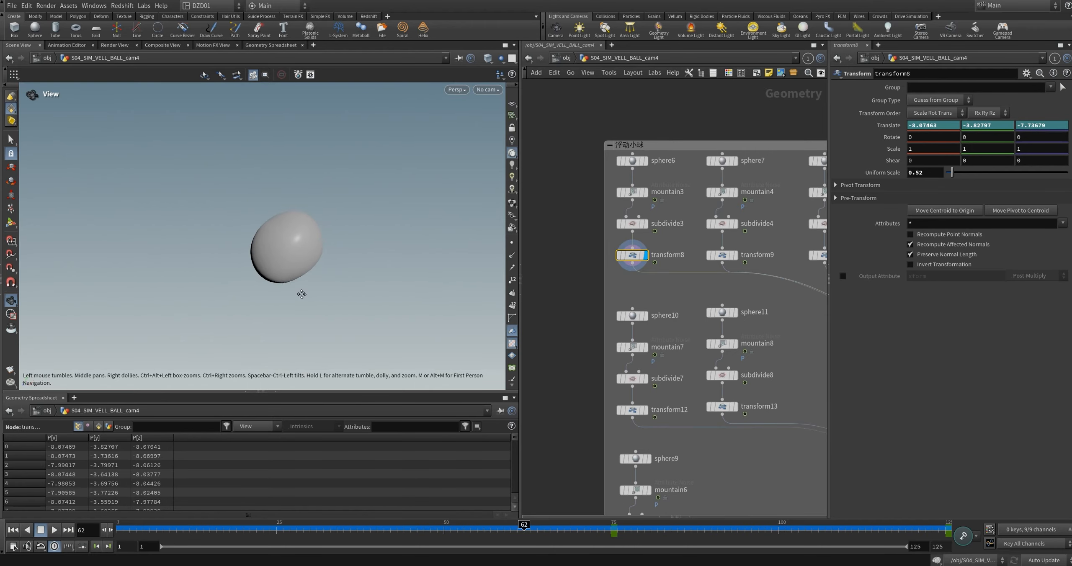
drag(577, 535, 731, 533)
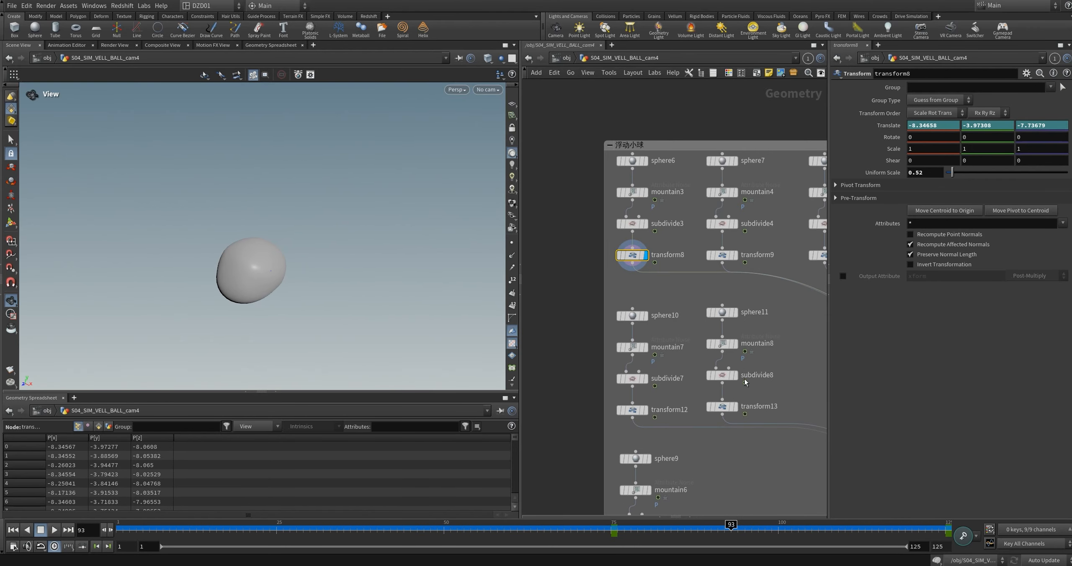
Step: Display merge3 and play the combined sphere and particle animation from the first frame
scroll(604, 293, down, 3)
middle_drag(724, 436, 721, 414)
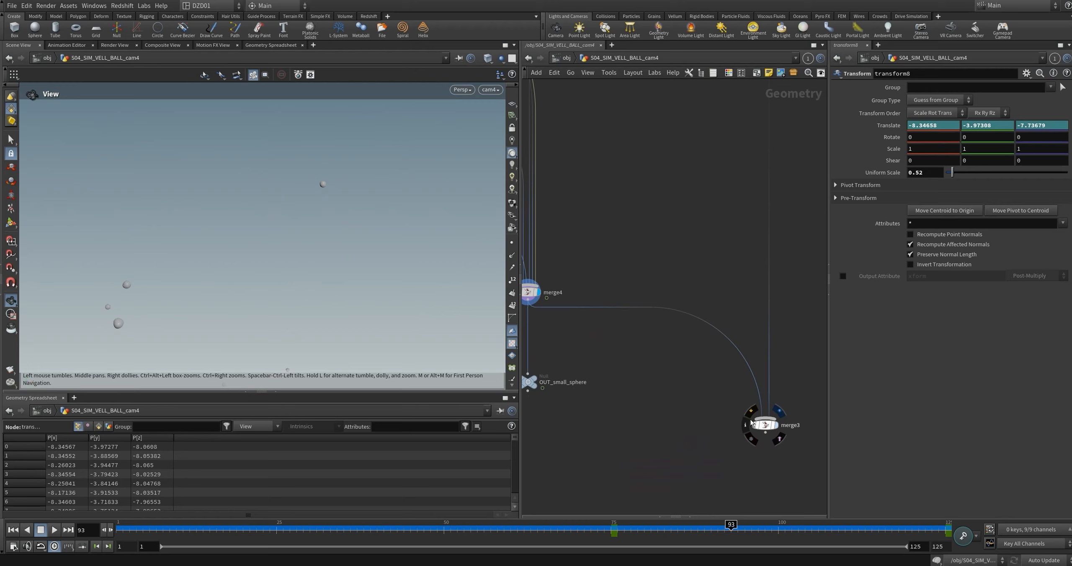
click(773, 425)
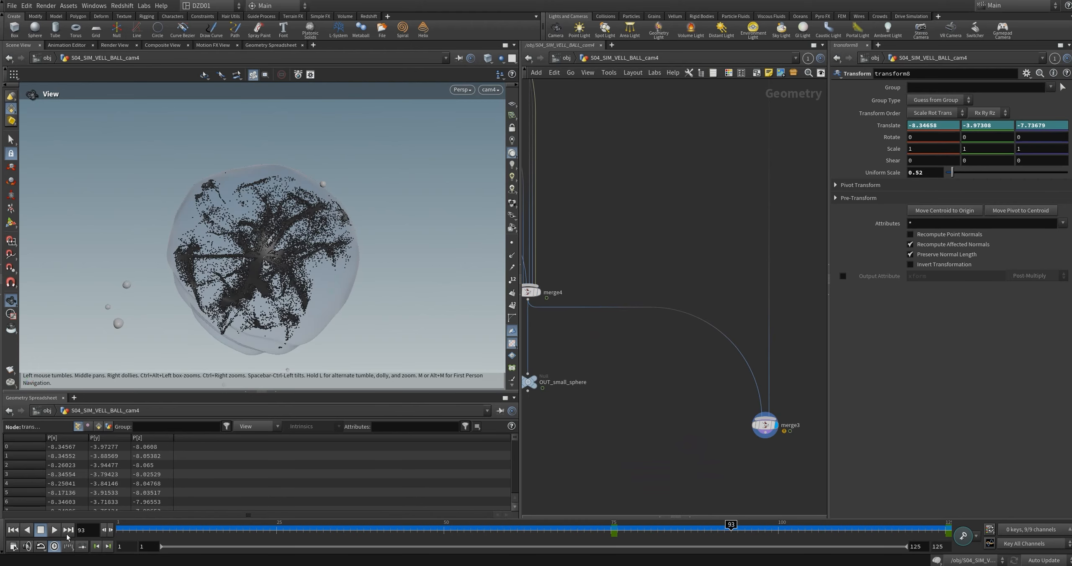
click(16, 530)
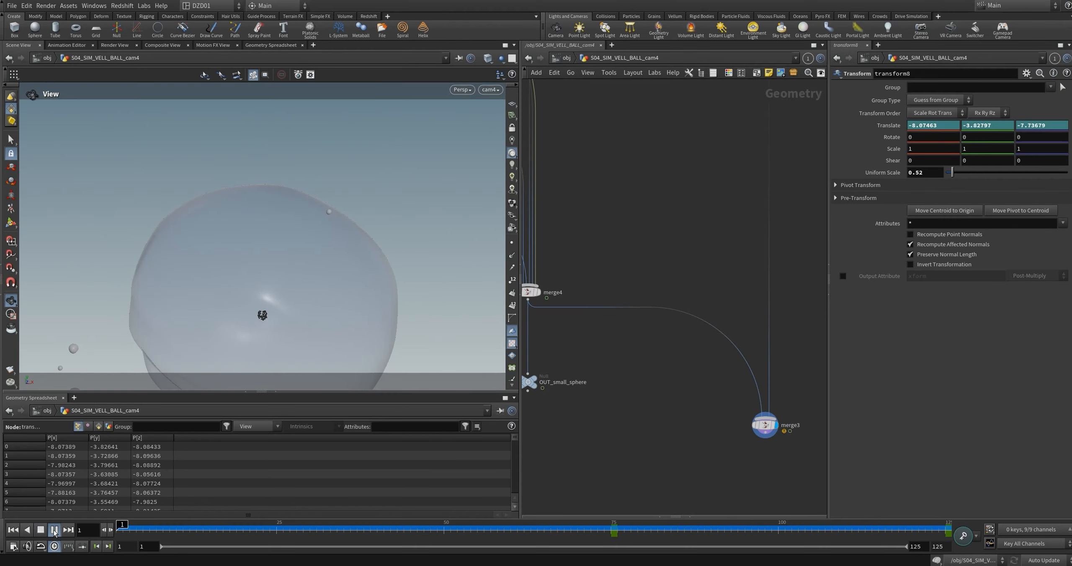
click(54, 530)
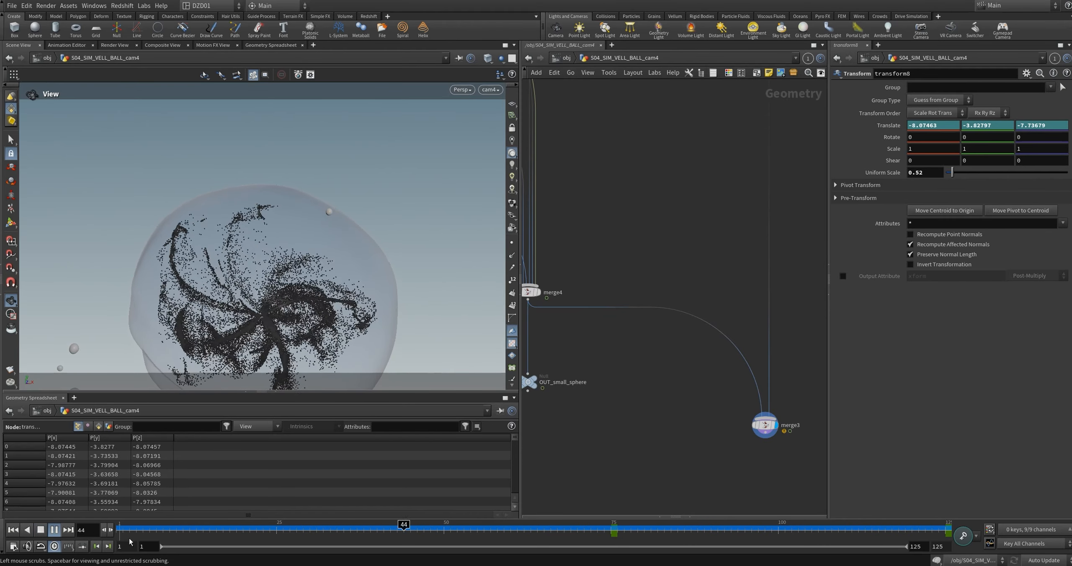
click(97, 547)
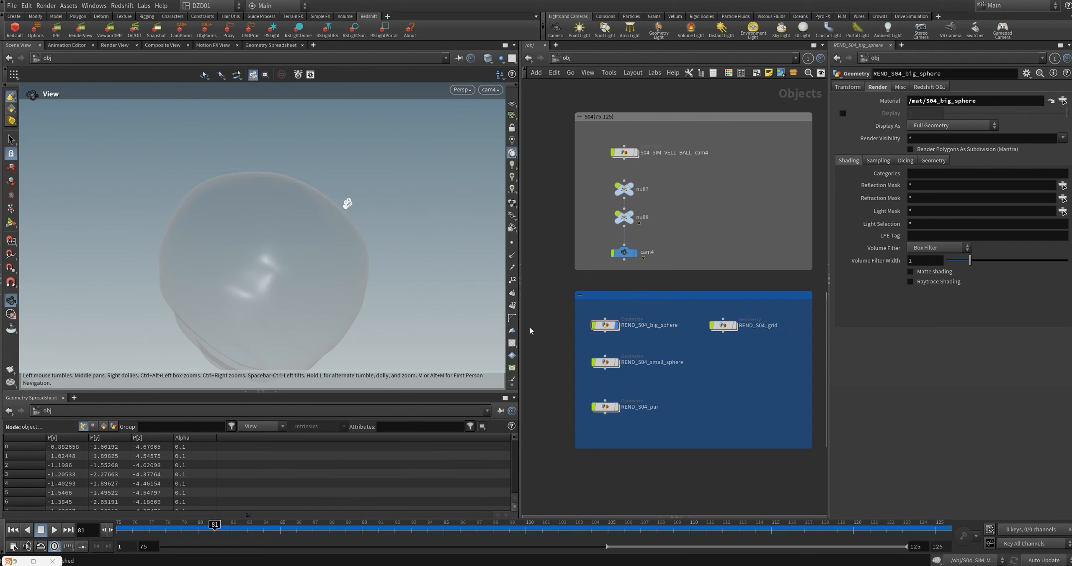
Step: Show the render objects REND_S04_small_sphere, REND_S04_par and REND_S04_grid at object level
click(617, 362)
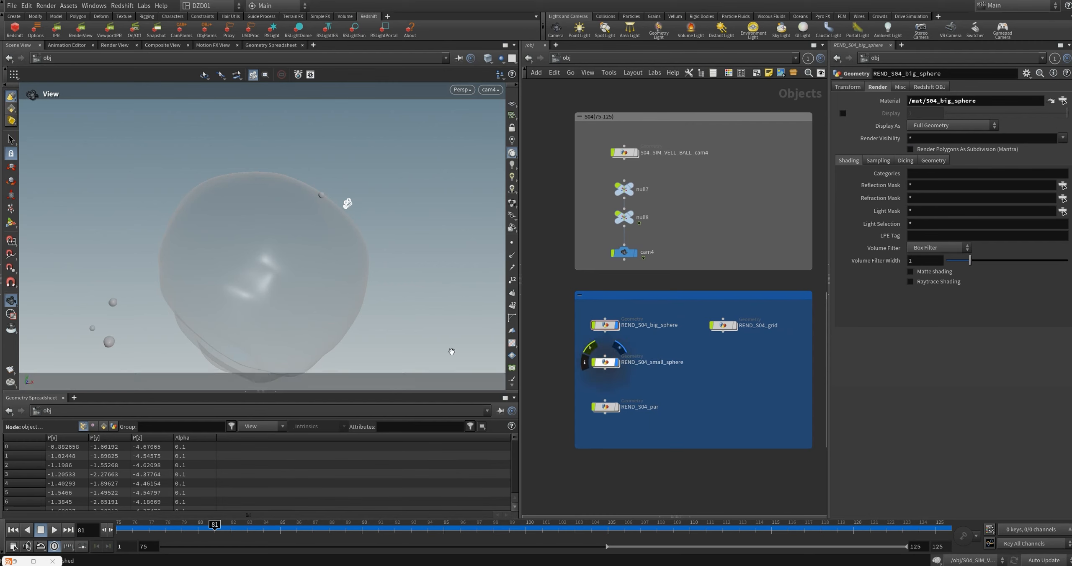
click(615, 408)
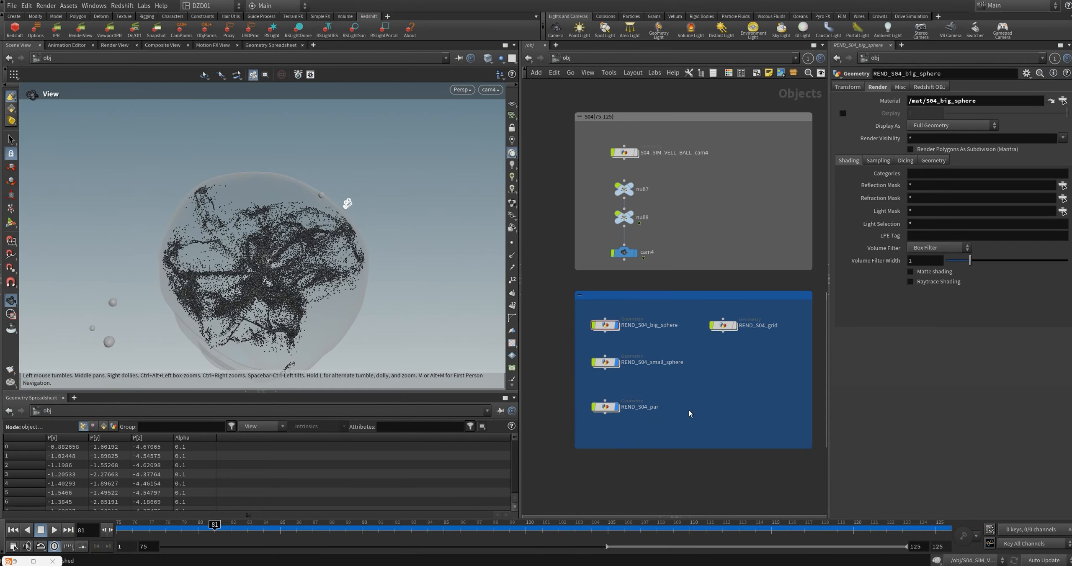
click(712, 325)
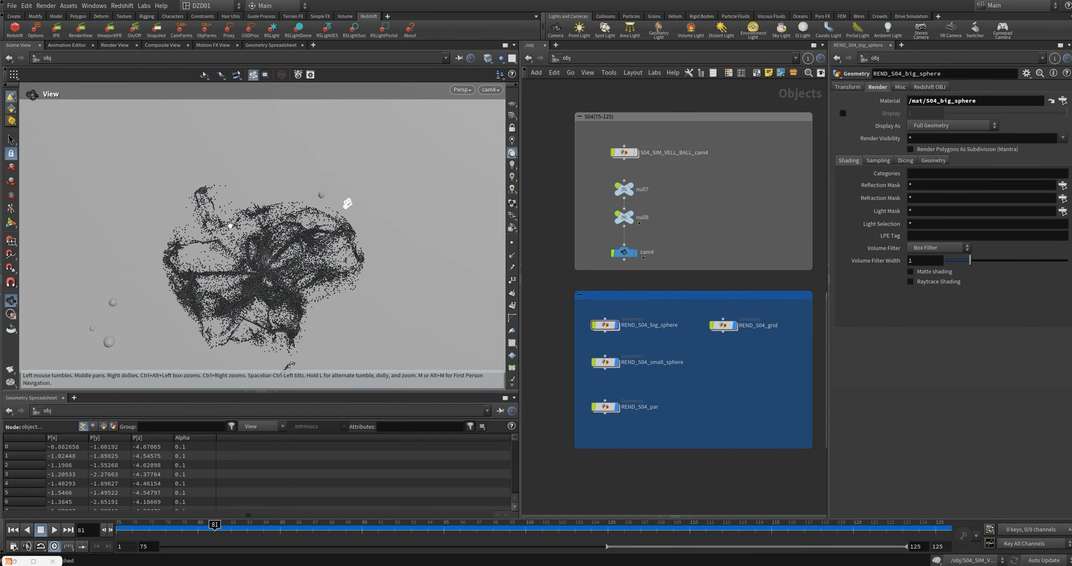
drag(318, 239, 359, 261)
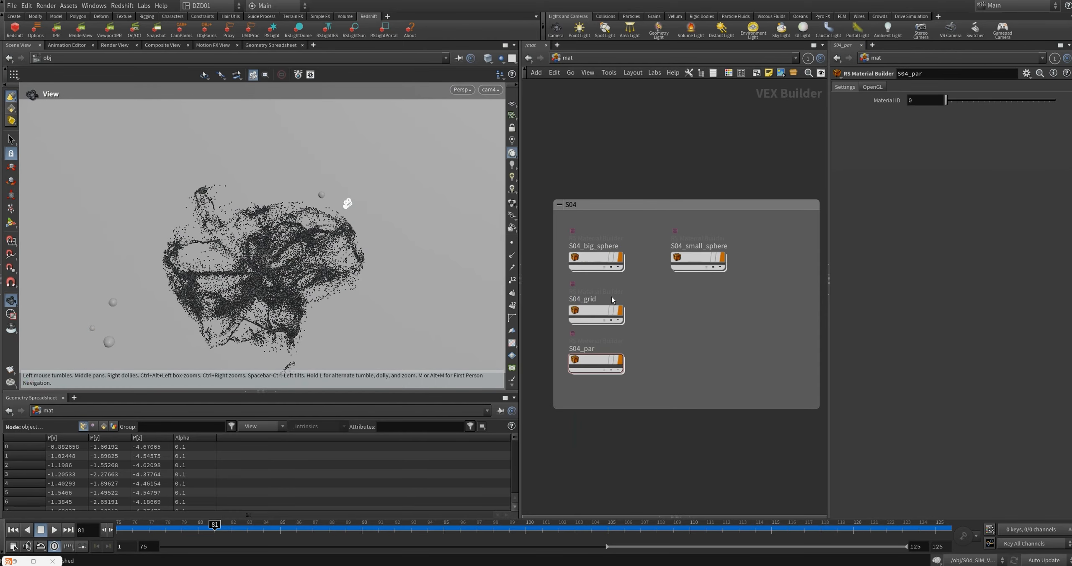
Step: Check StandardMaterial1 in the S04_big_sphere material, and RSRamp1 and StandardMaterial1 in the S04_grid material
double_click(603, 258)
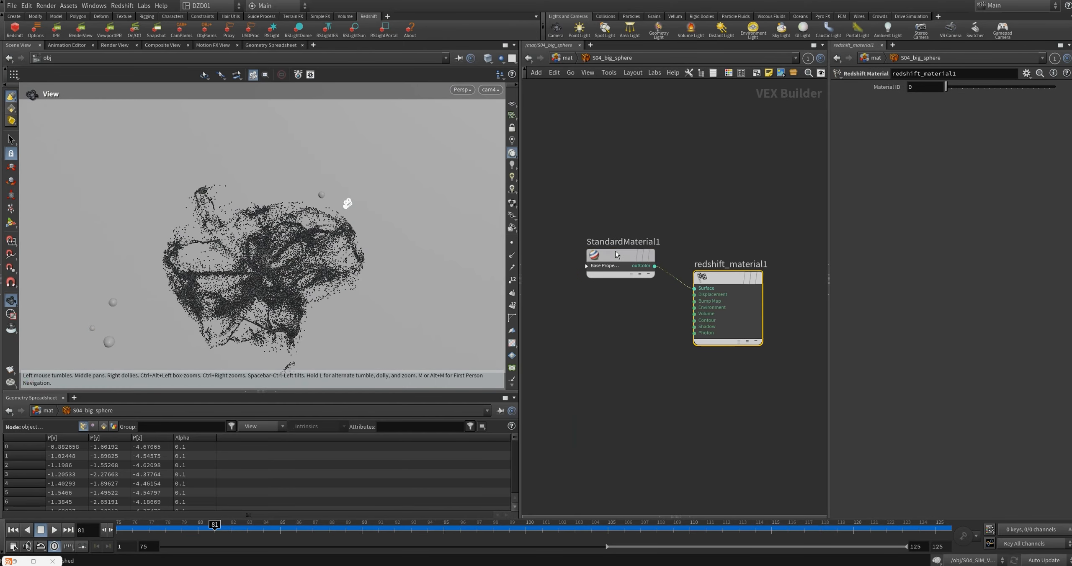
click(615, 254)
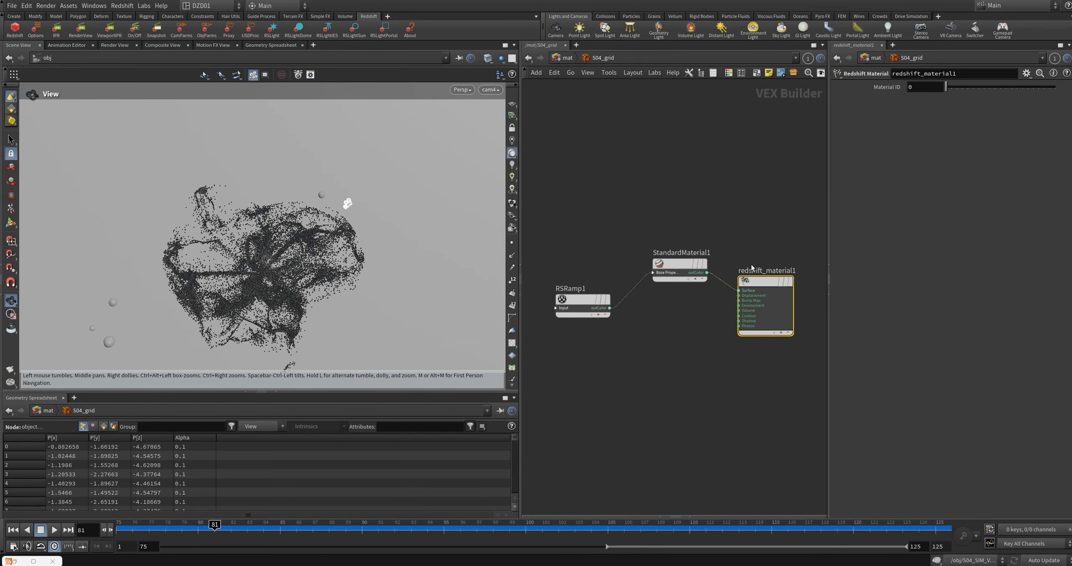
click(583, 299)
click(676, 264)
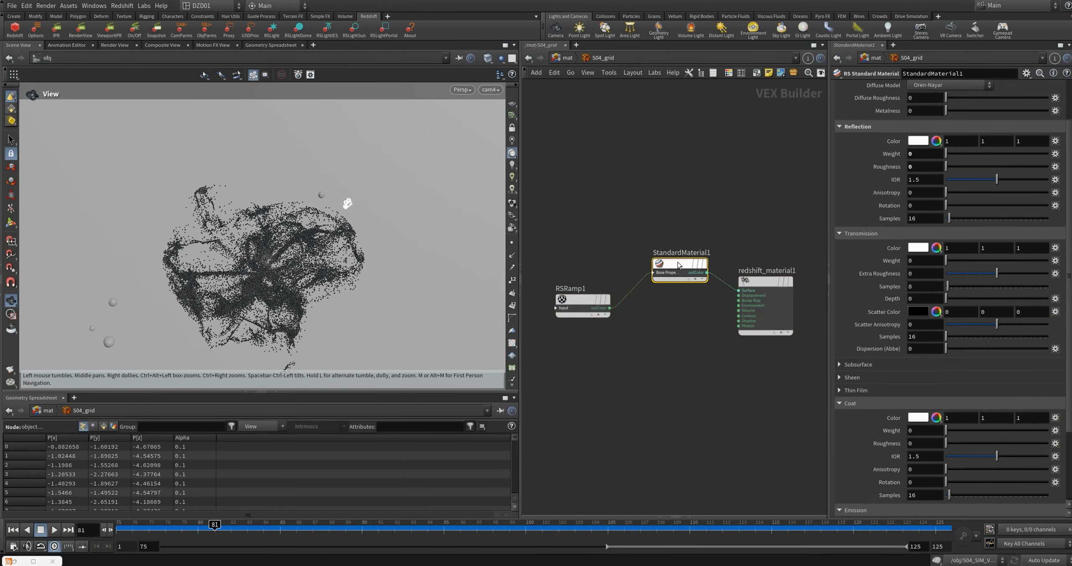
Step: Inspect the attribute lookup and both standard materials in S04_par, and StandardMaterial1 in S04_small_sphere
click(589, 305)
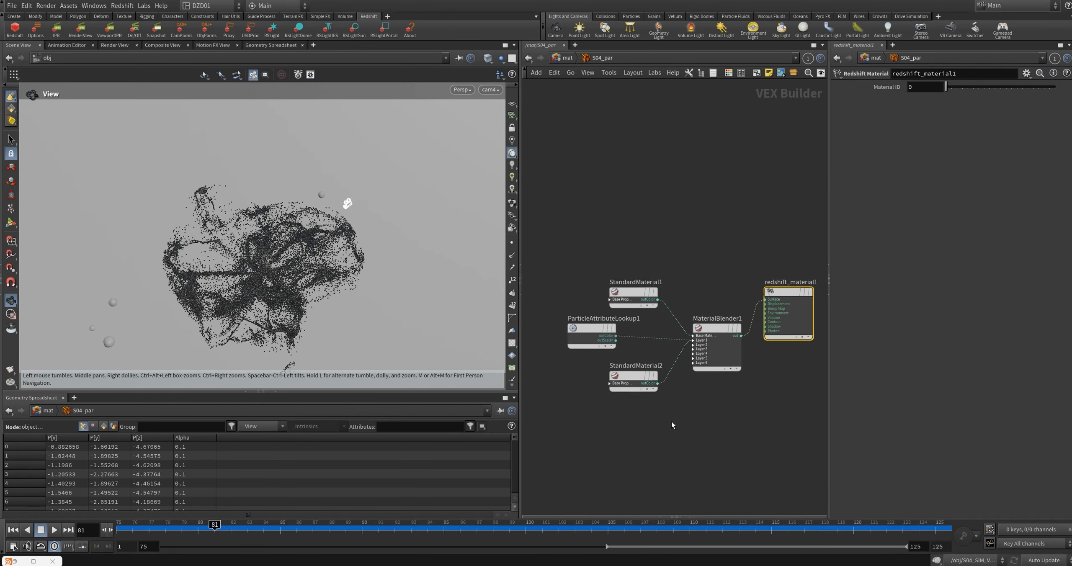
click(592, 345)
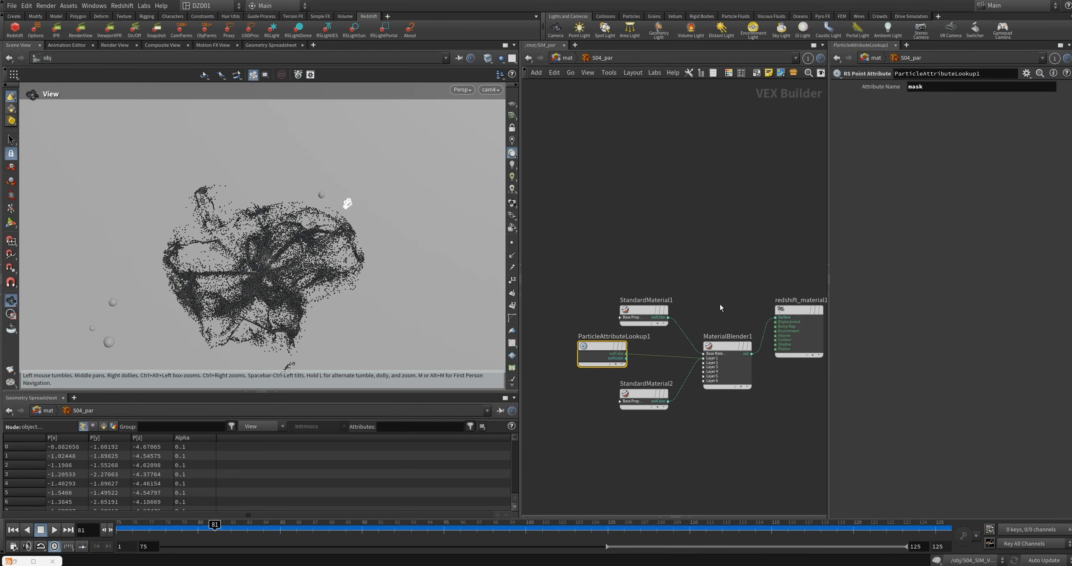
click(644, 395)
scroll(924, 396, down, 3)
scroll(923, 395, down, 2)
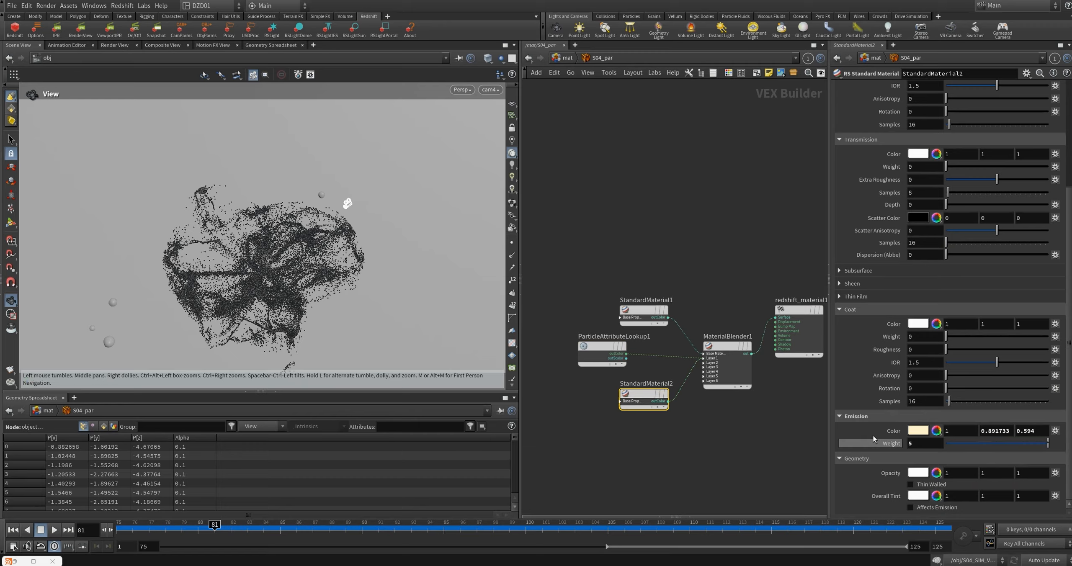
click(637, 311)
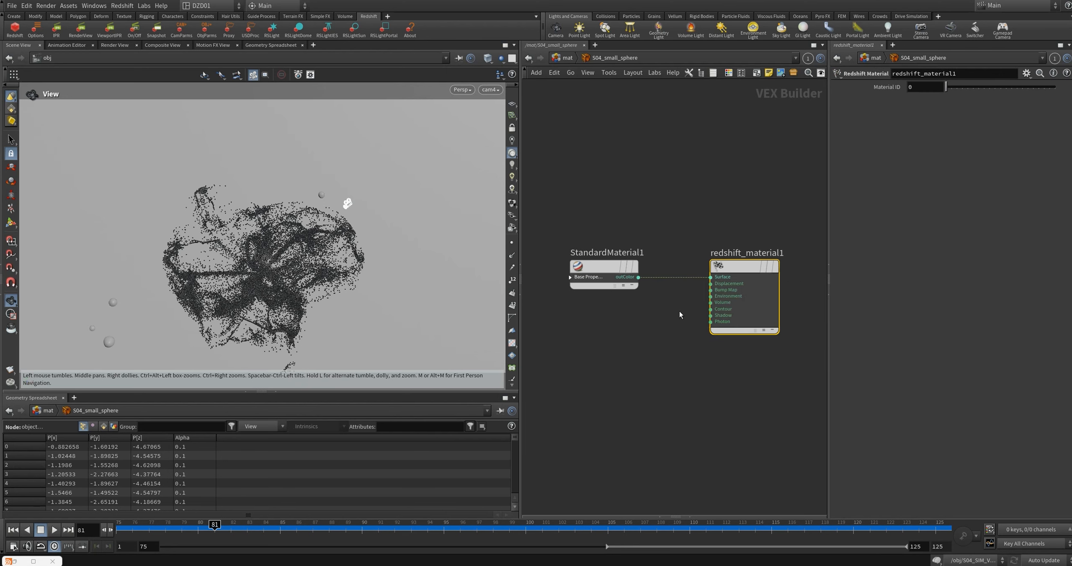
click(607, 279)
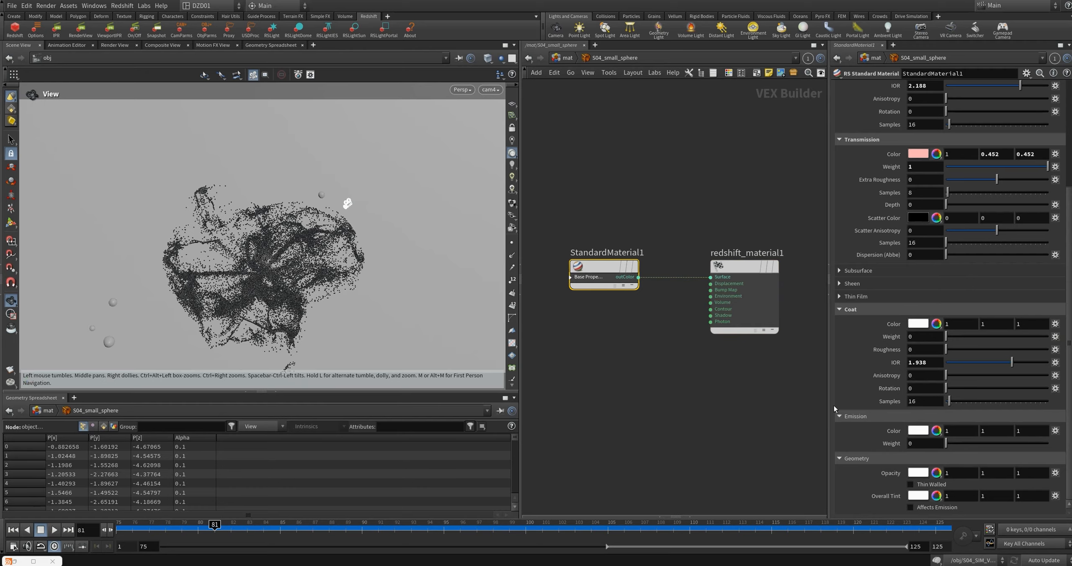
scroll(921, 469, up, 2)
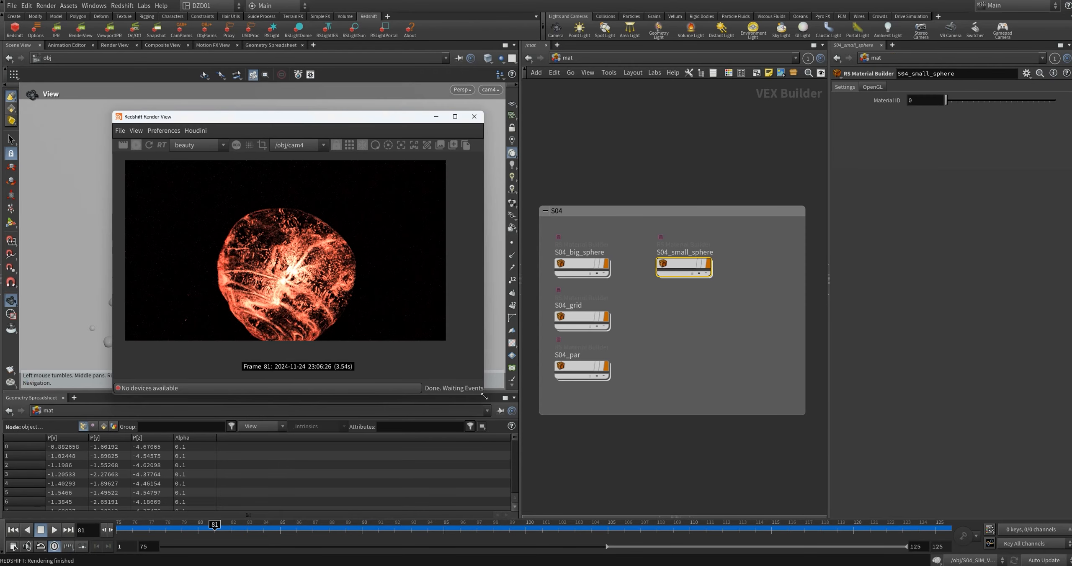
Step: Enlarge the Redshift Render View and move it clear of the light objects at object level
drag(488, 398, 633, 453)
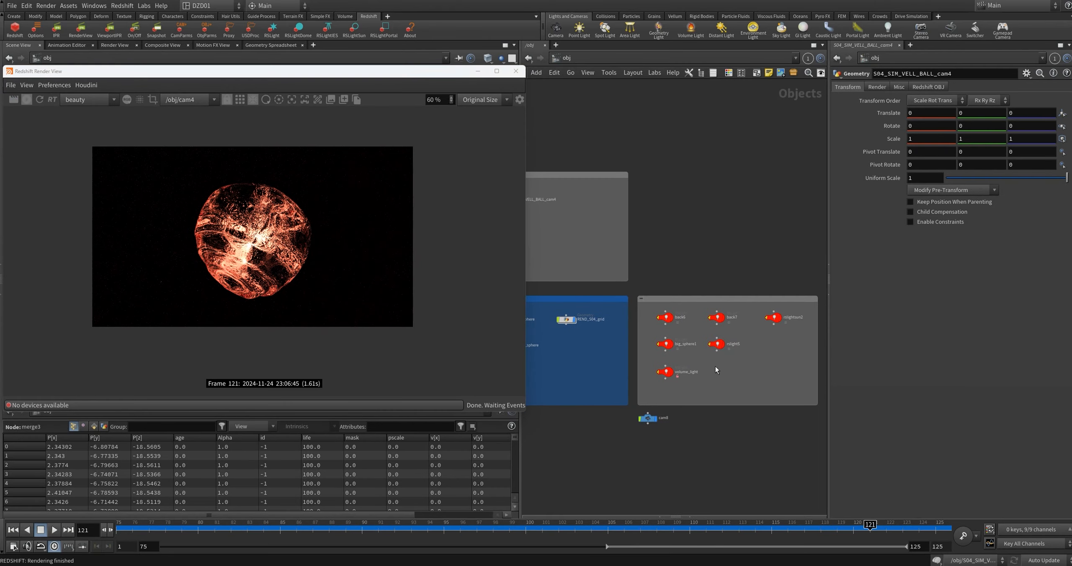
middle_drag(704, 382, 680, 404)
scroll(756, 399, down, 3)
middle_drag(756, 400, 745, 399)
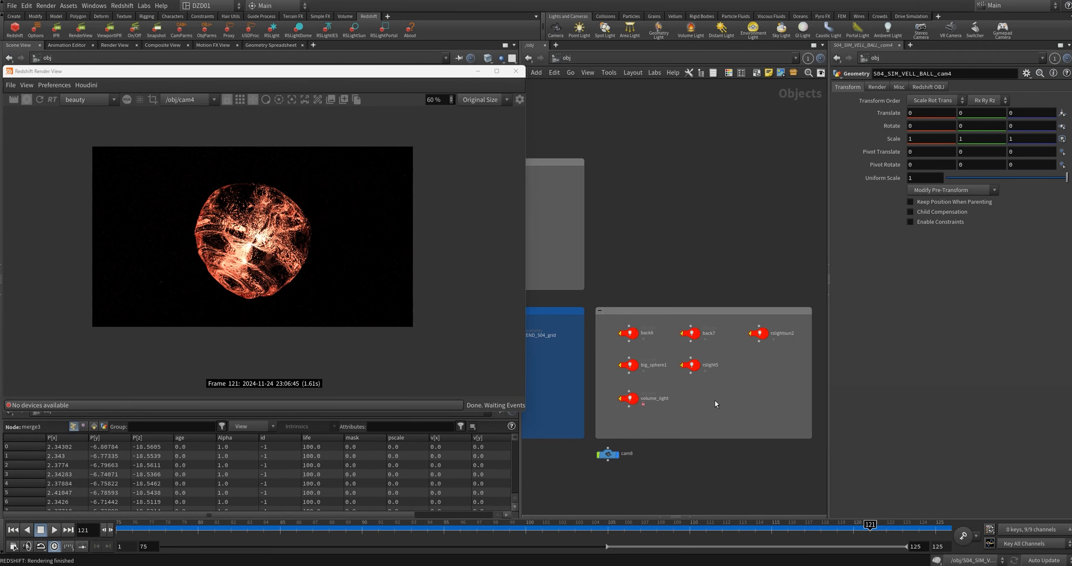
scroll(715, 400, up, 2)
drag(357, 74, 557, 103)
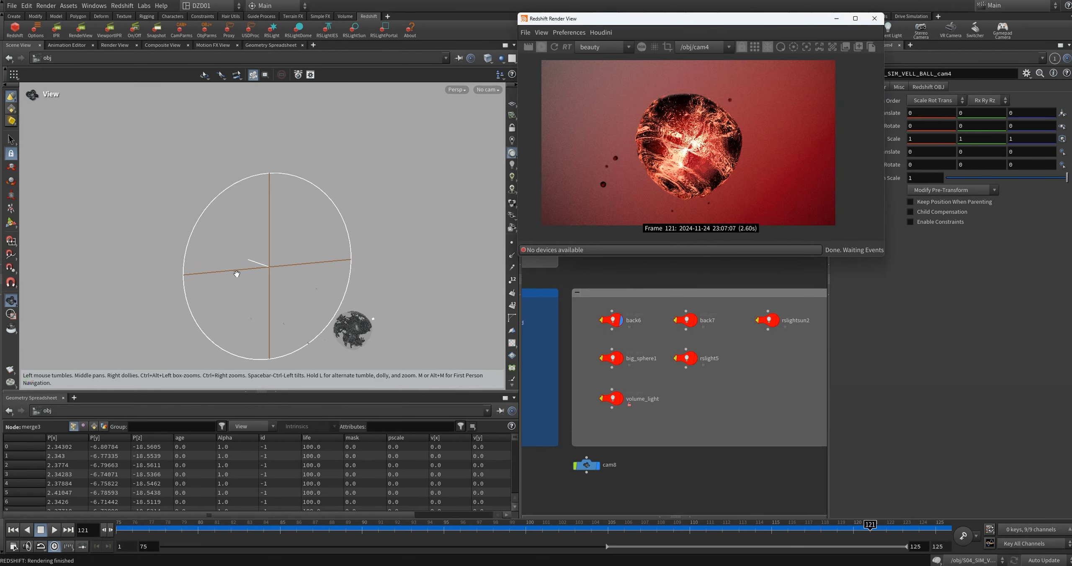
Step: Turn on the back6, back7 and big_sphere1 lights and view their placement around the particle sphere
drag(237, 273, 261, 250)
click(695, 321)
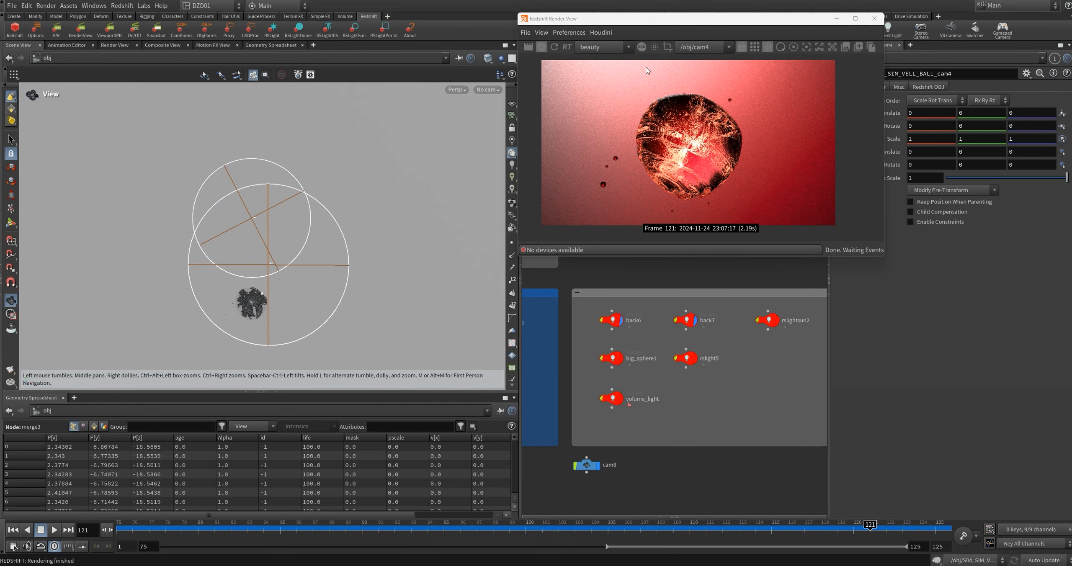
click(620, 359)
drag(188, 289, 352, 293)
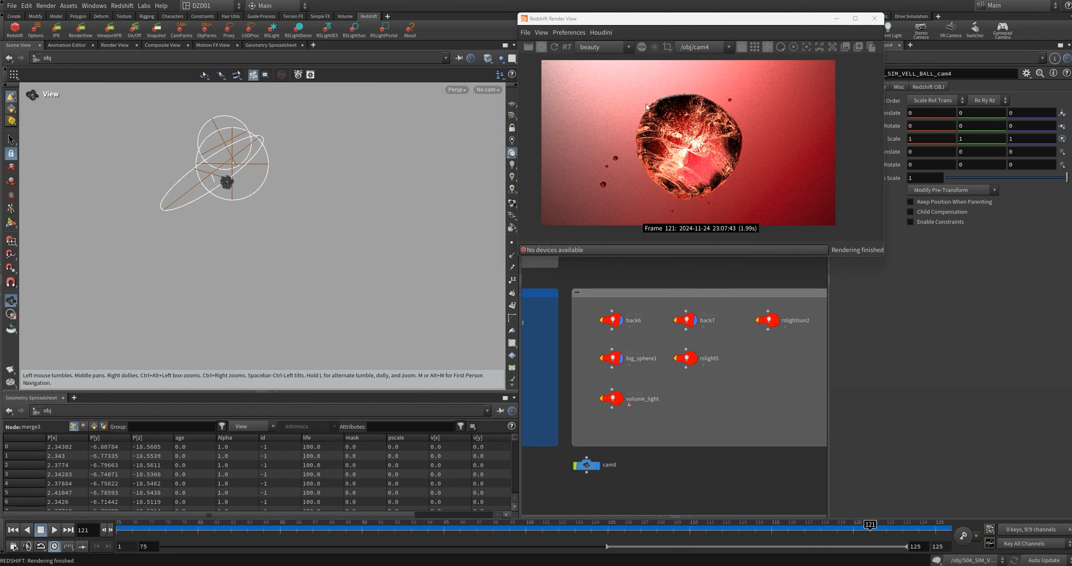
Step: Turn on the rslight5 and volume_light lights
click(695, 359)
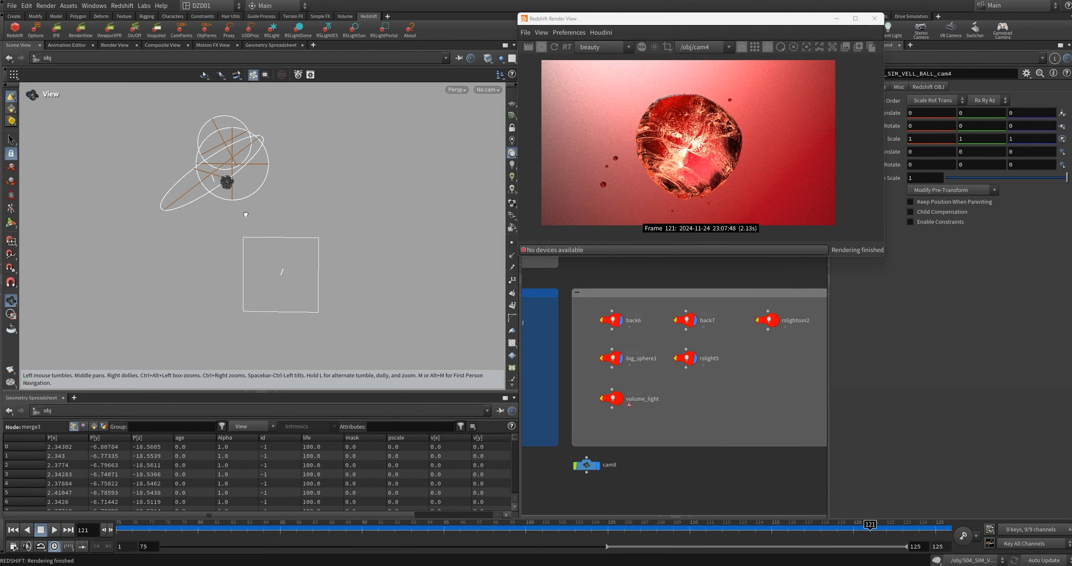
drag(245, 215, 258, 208)
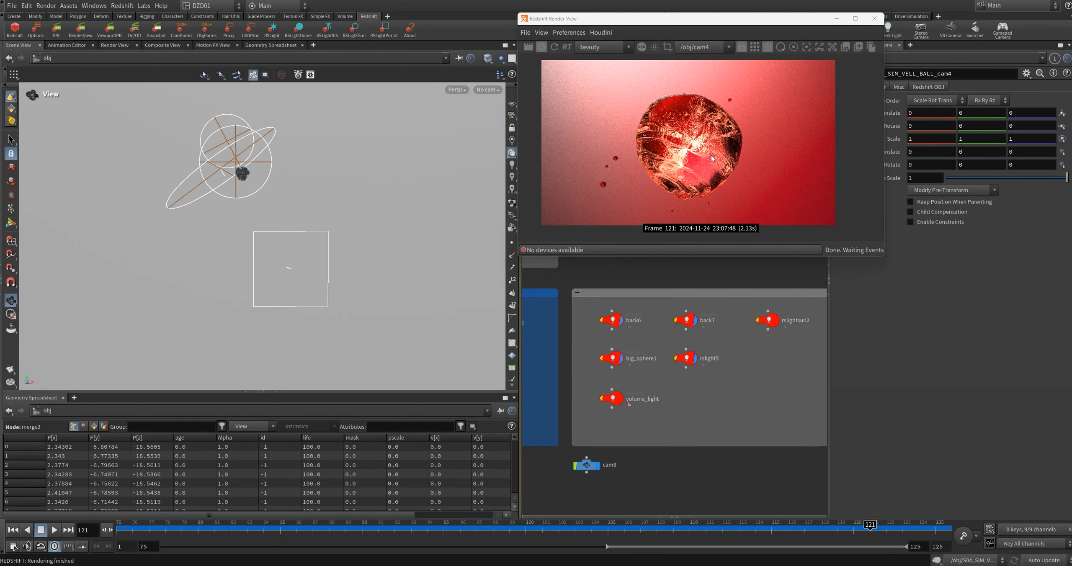
mouse_move(623, 403)
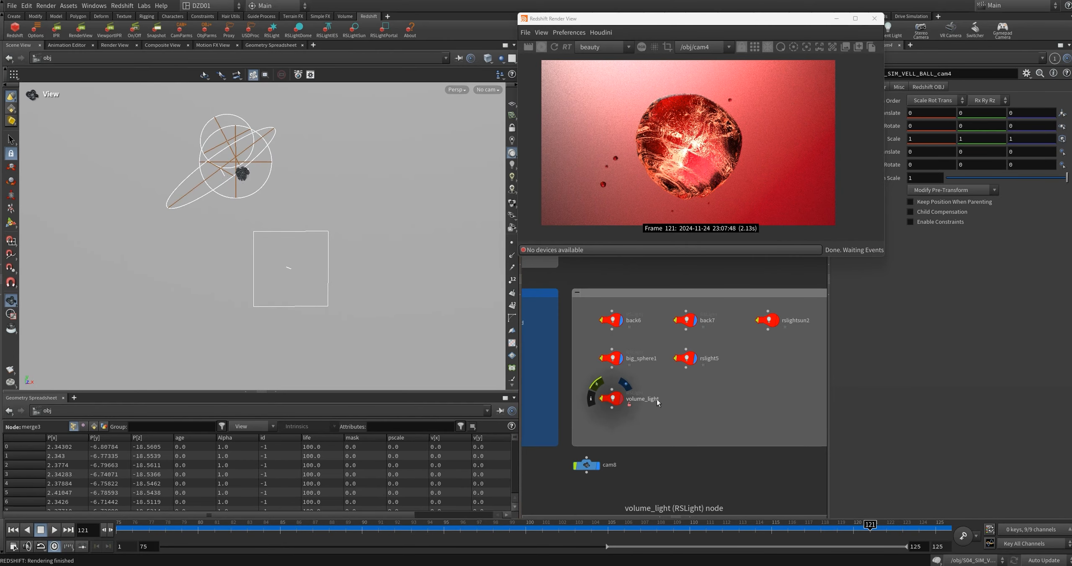
middle_drag(708, 402, 720, 416)
click(634, 413)
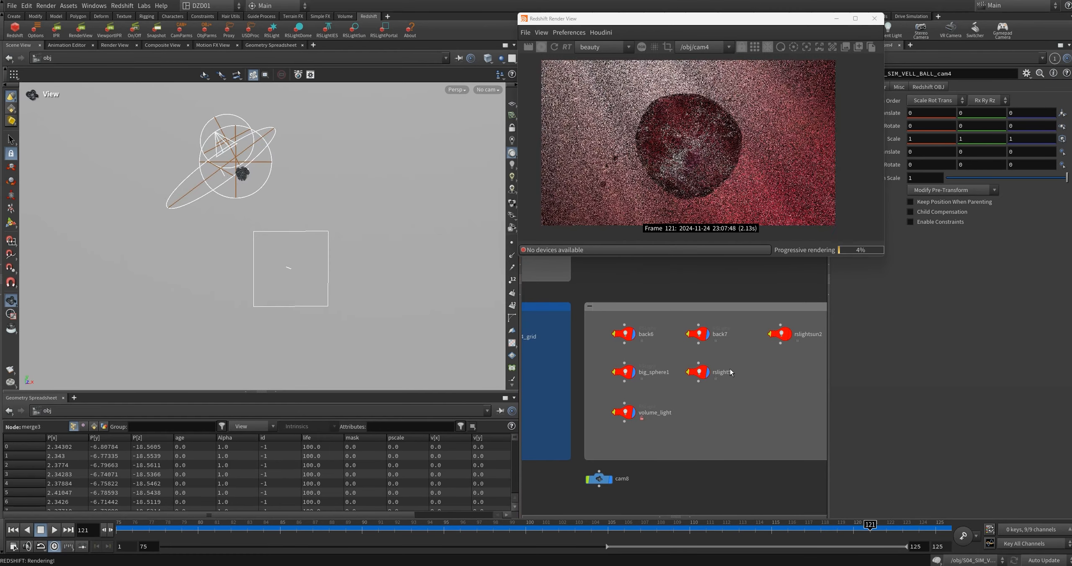
Step: View volume_light's direction relative to the sphere and turn on the rslightsun2 light
middle_drag(252, 194, 318, 295)
drag(318, 295, 340, 281)
right_drag(341, 268, 361, 196)
drag(361, 201, 300, 279)
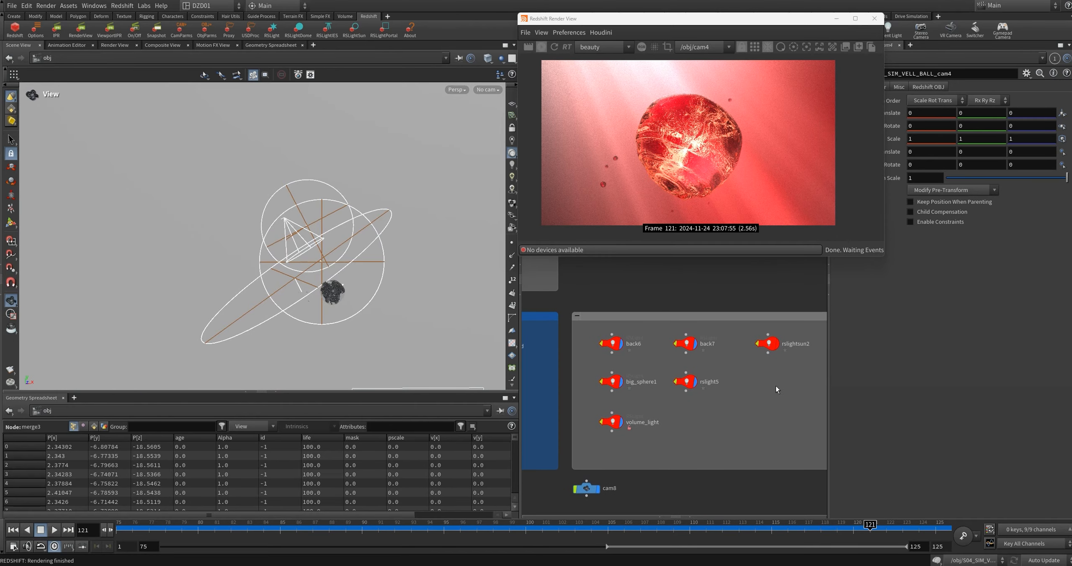
click(767, 343)
Step: Examine the volume_light spotlight's settings and the GSG_Gobos texture image
right_drag(365, 299, 433, 210)
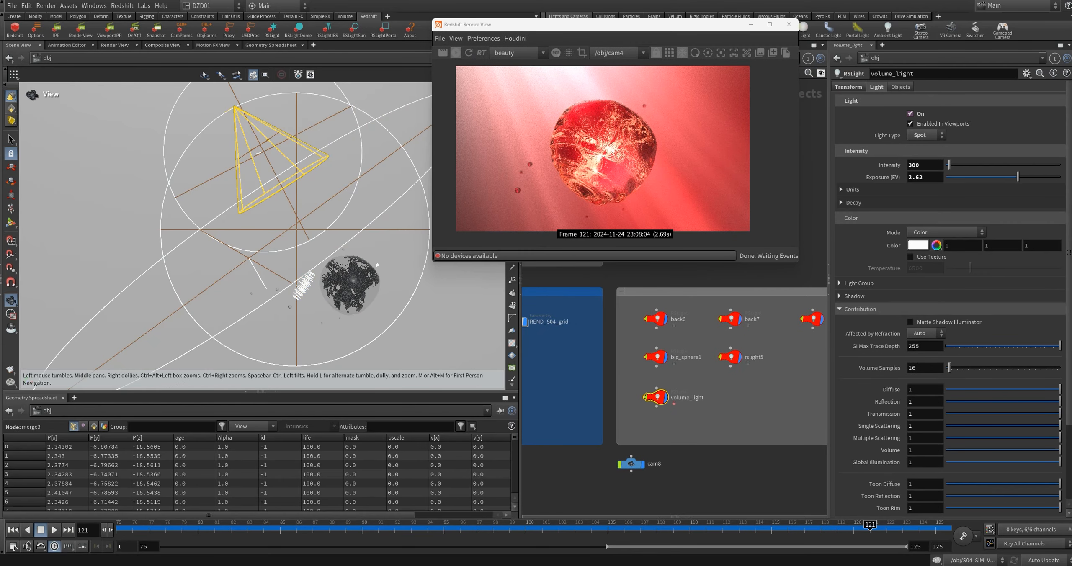
click(1061, 553)
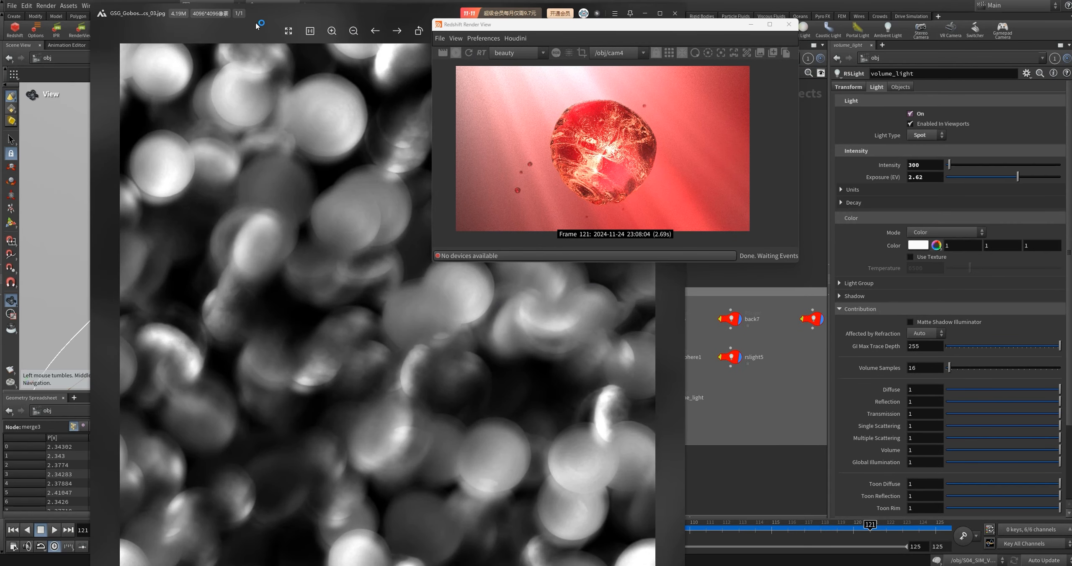
drag(250, 27, 183, 28)
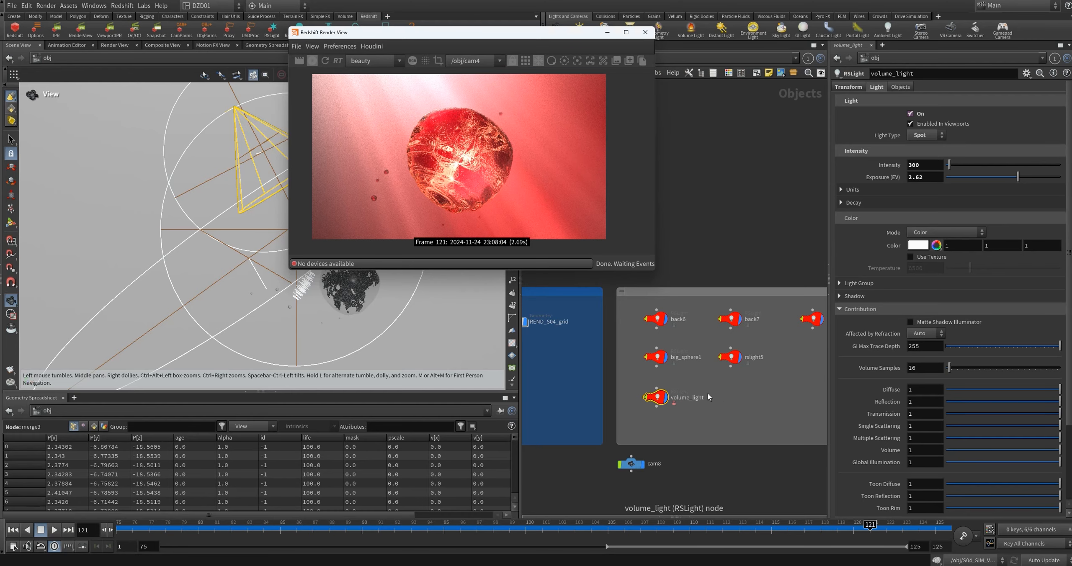
Step: In the out network, toggle Redshift_ROP1's volume scattering on and set Scattering to 0.4
drag(482, 32, 357, 56)
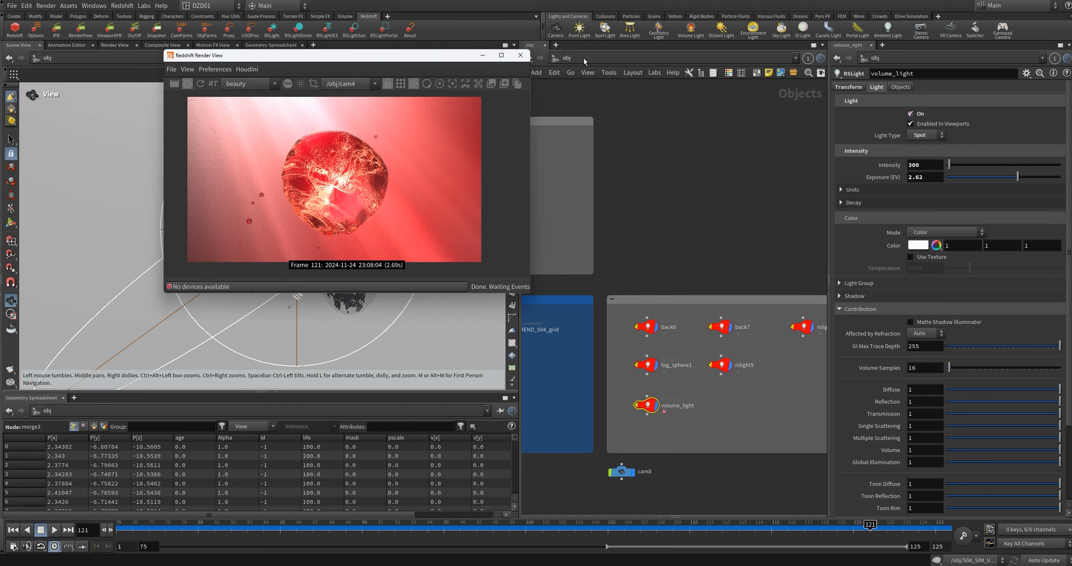
click(593, 63)
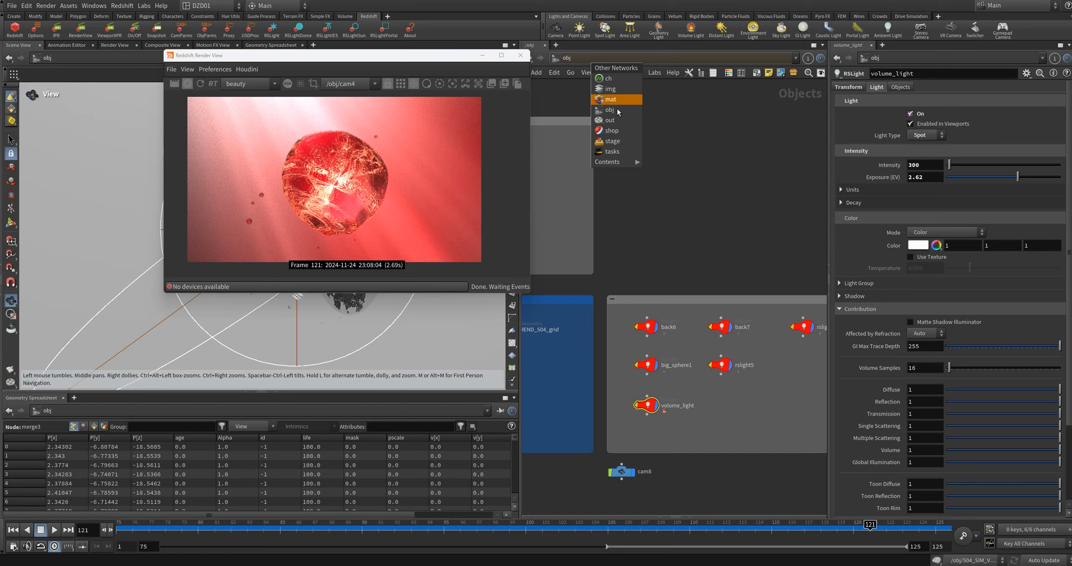
click(618, 110)
click(578, 58)
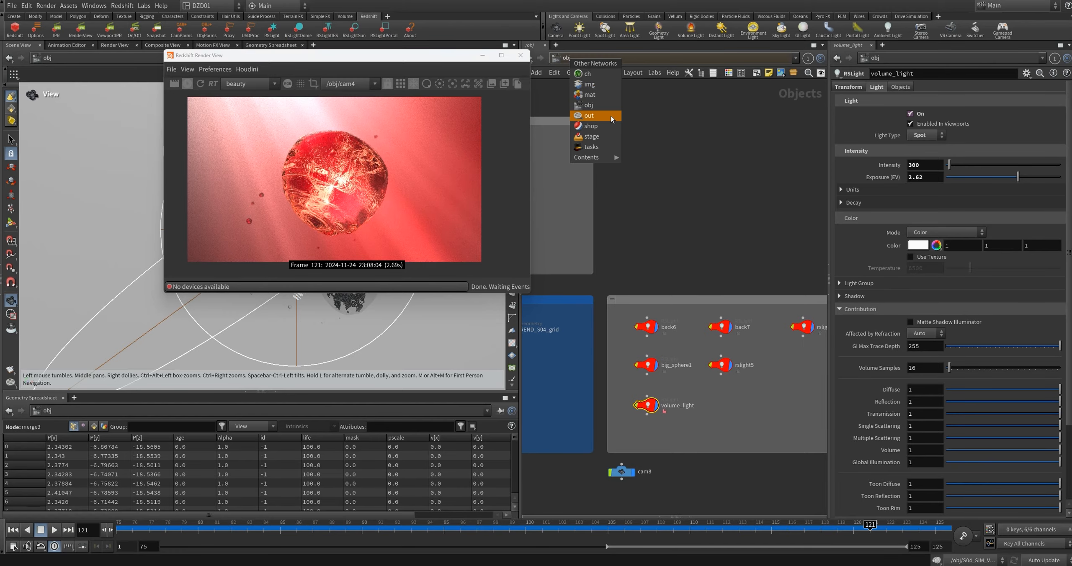
click(611, 116)
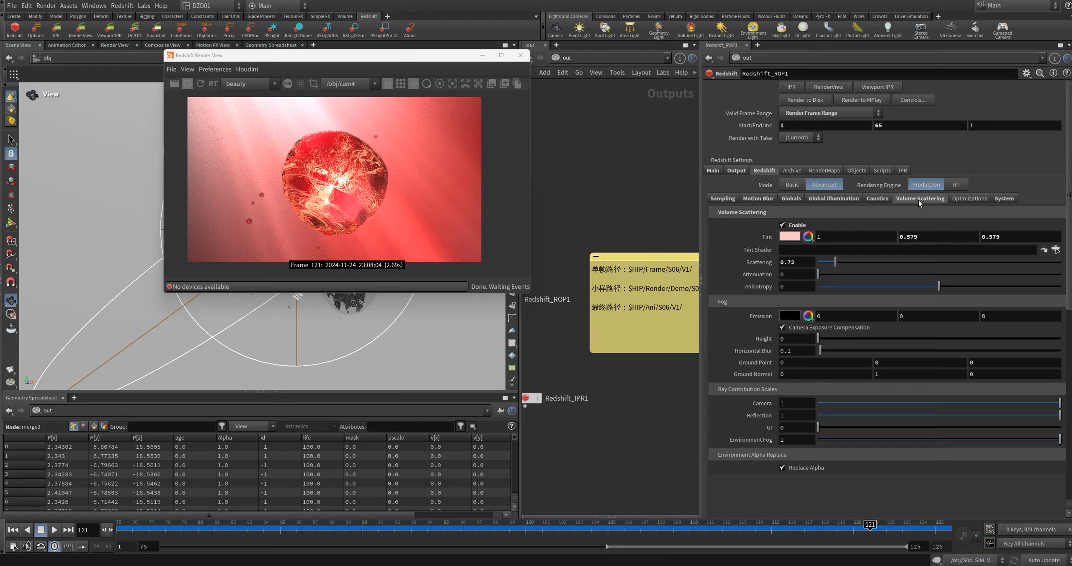
click(782, 225)
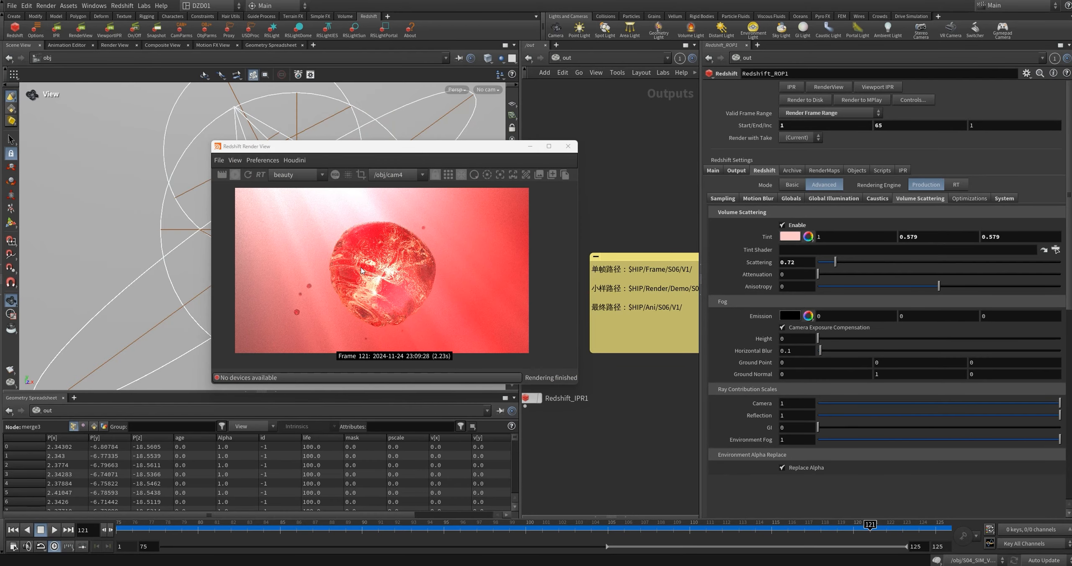
drag(831, 268, 934, 262)
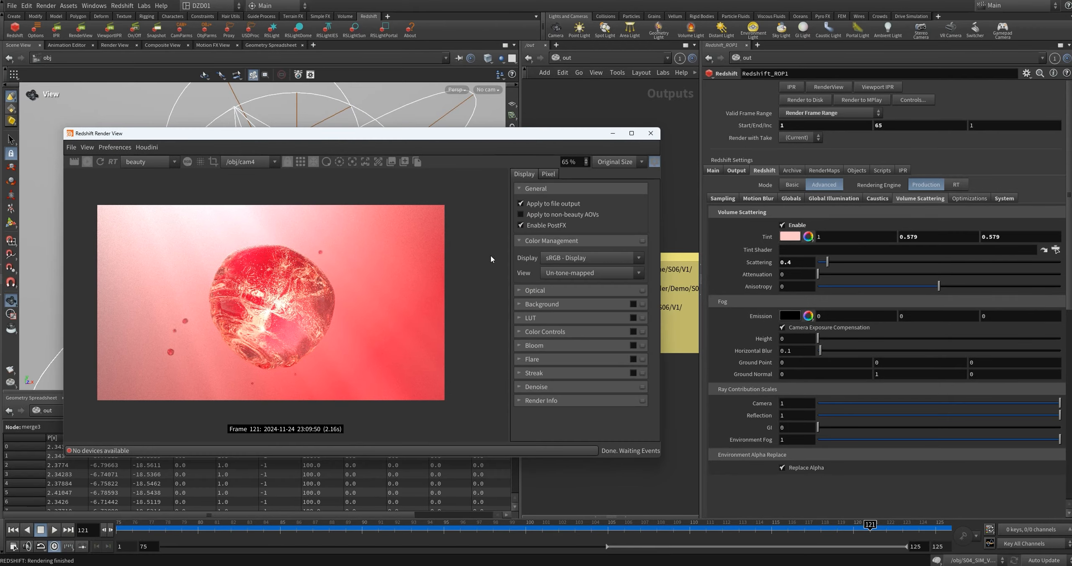
Step: Enable Color Controls in the Redshift Render View's display settings
click(633, 331)
scroll(576, 327, down, 3)
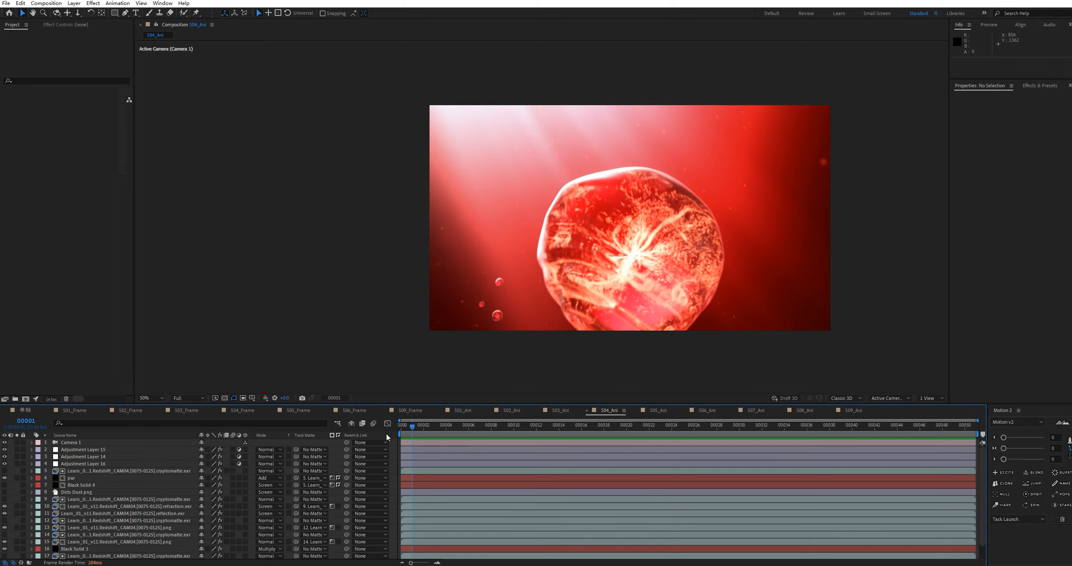
Step: In After Effects, preview S04_Ani with all layers and with only base render layer 19 soloed, stopping at frame 34
key(space)
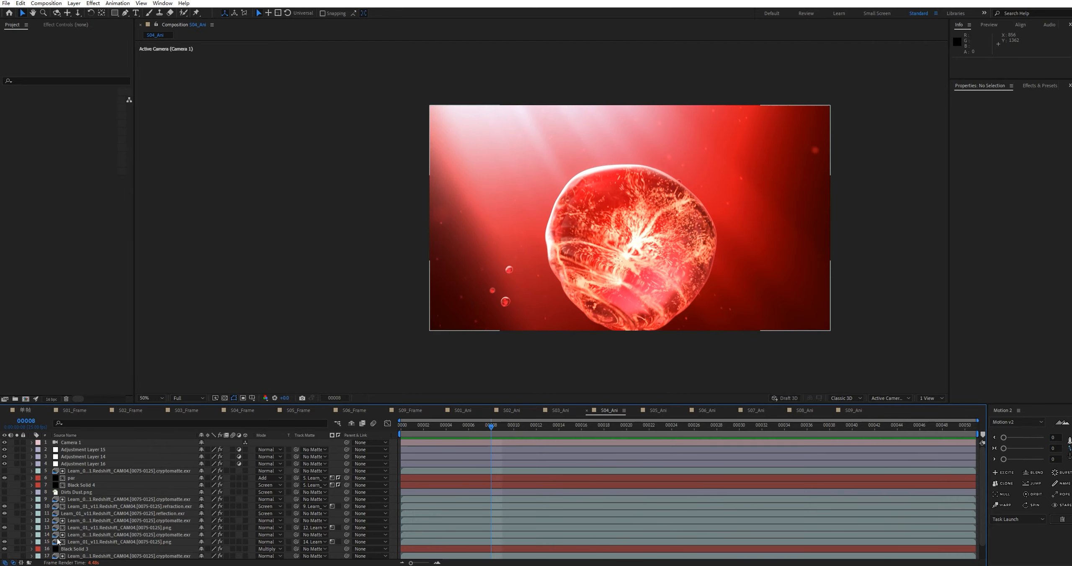
scroll(112, 525, down, 2)
click(17, 555)
key(space)
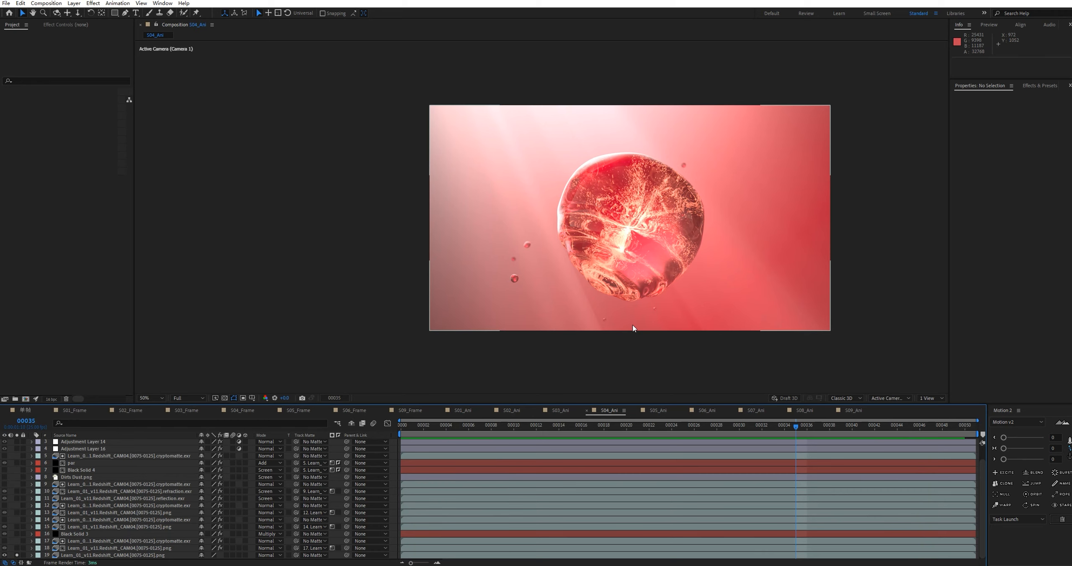
drag(849, 429, 784, 438)
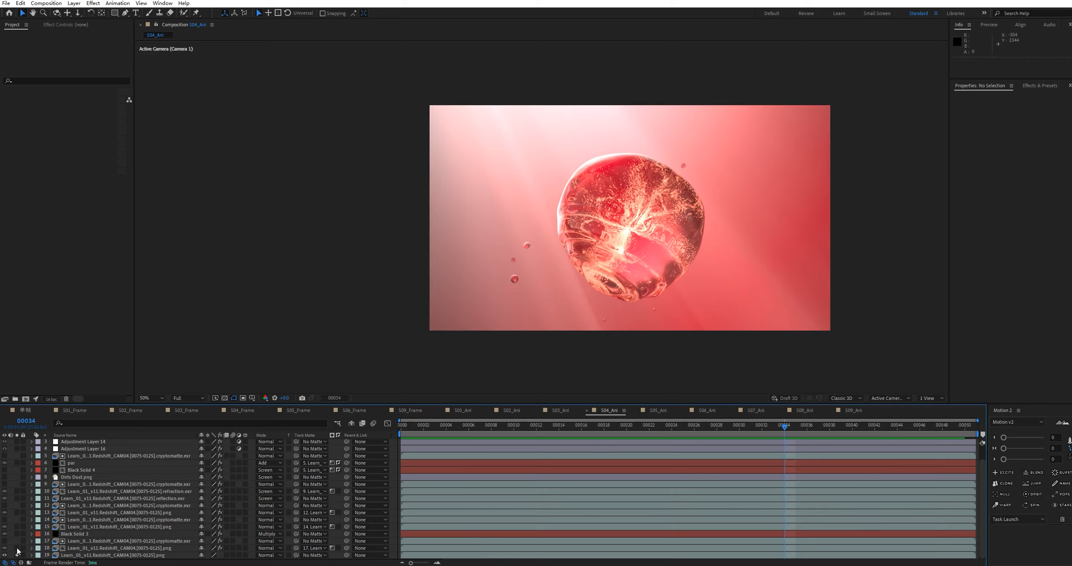
Step: Add layer 18 and the masked Black Solid 3 to the soloed layers, selecting each one
drag(17, 554, 18, 547)
click(81, 548)
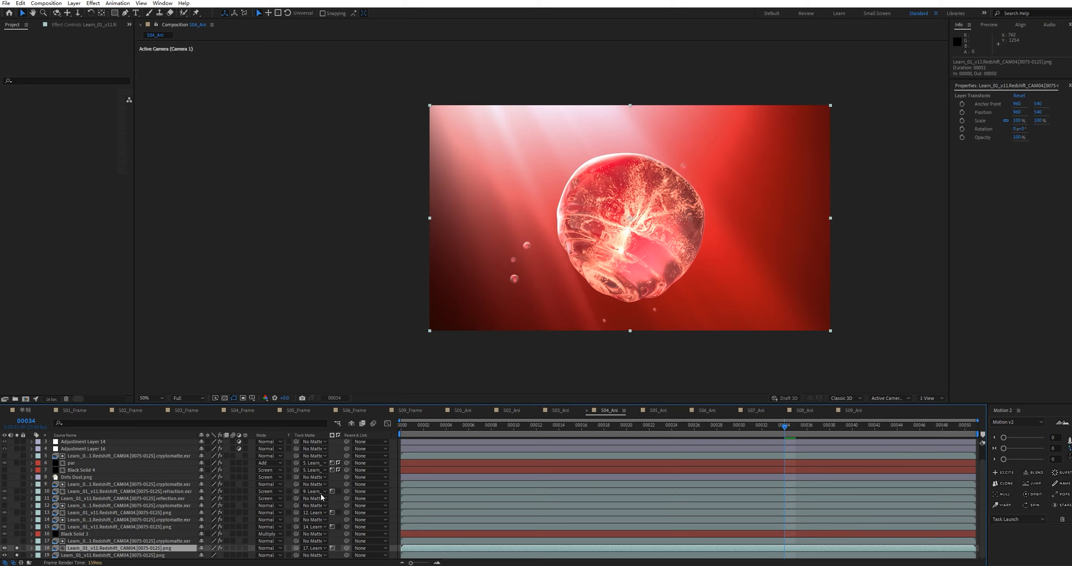
click(19, 534)
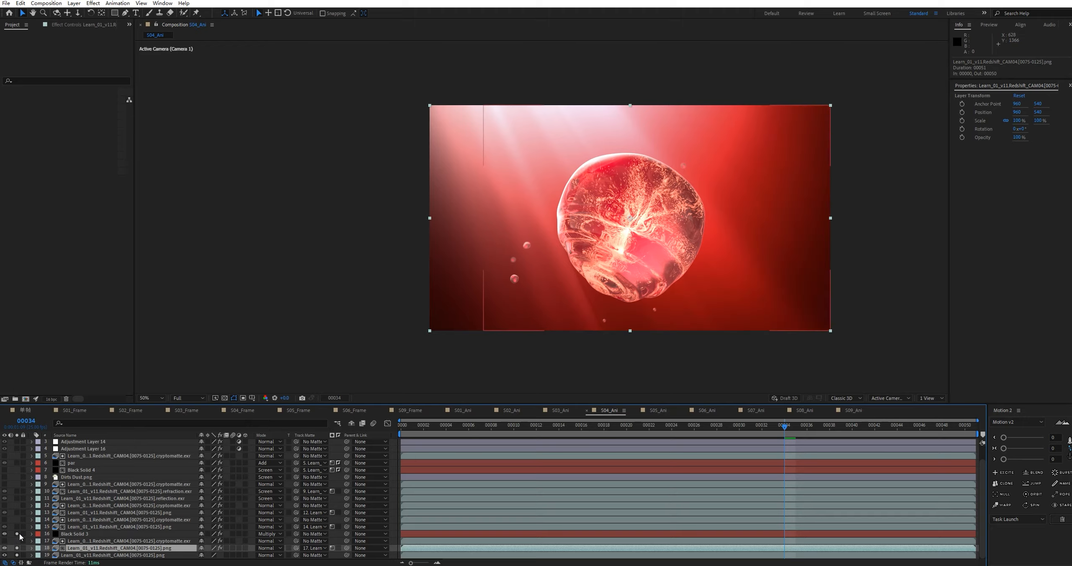
click(78, 534)
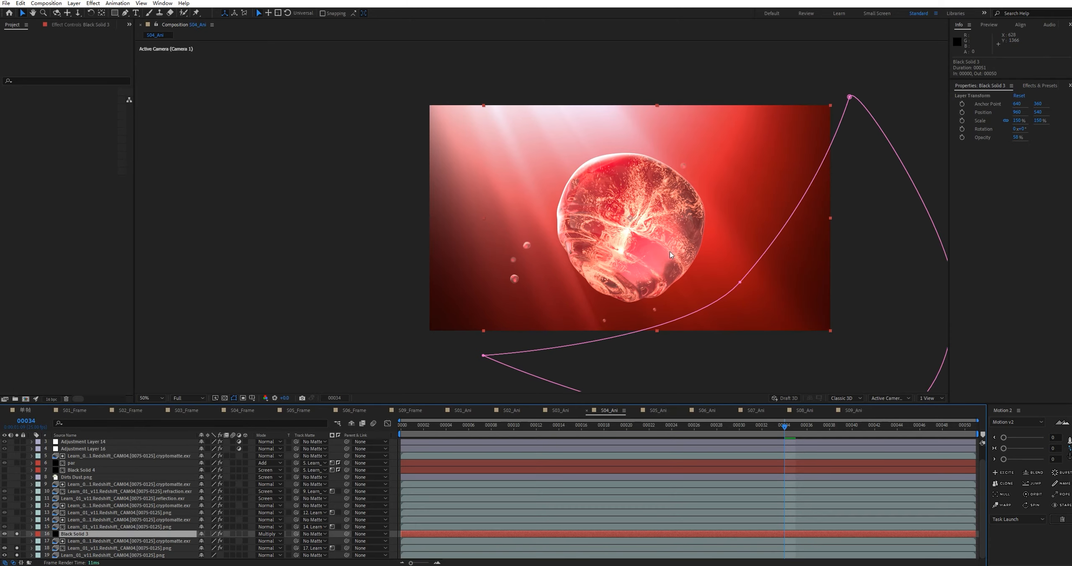
Step: Add render layers 15 and 13 to the soloed layers, selecting each one
click(17, 527)
click(88, 527)
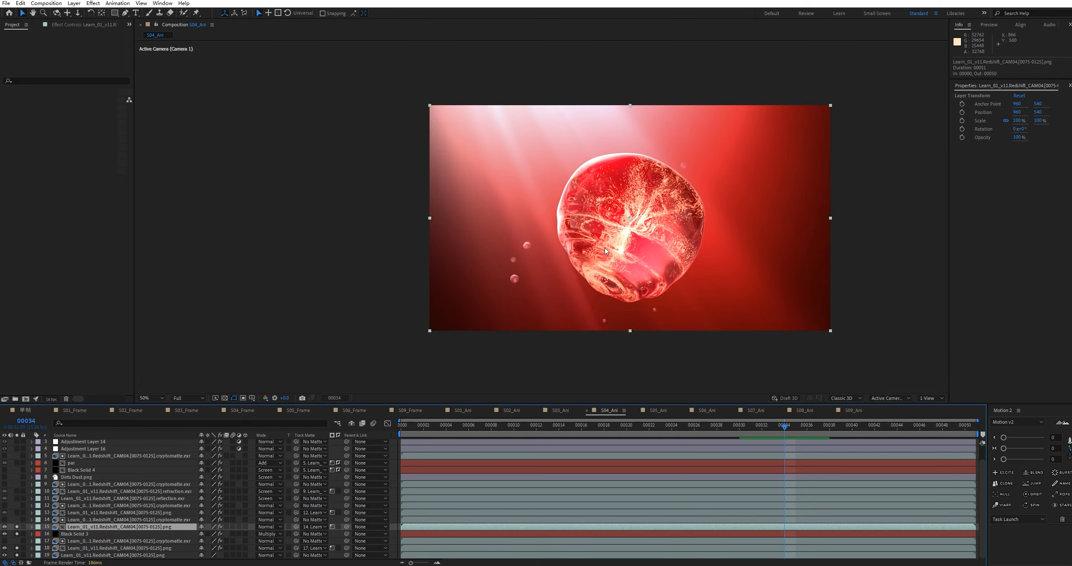
click(17, 512)
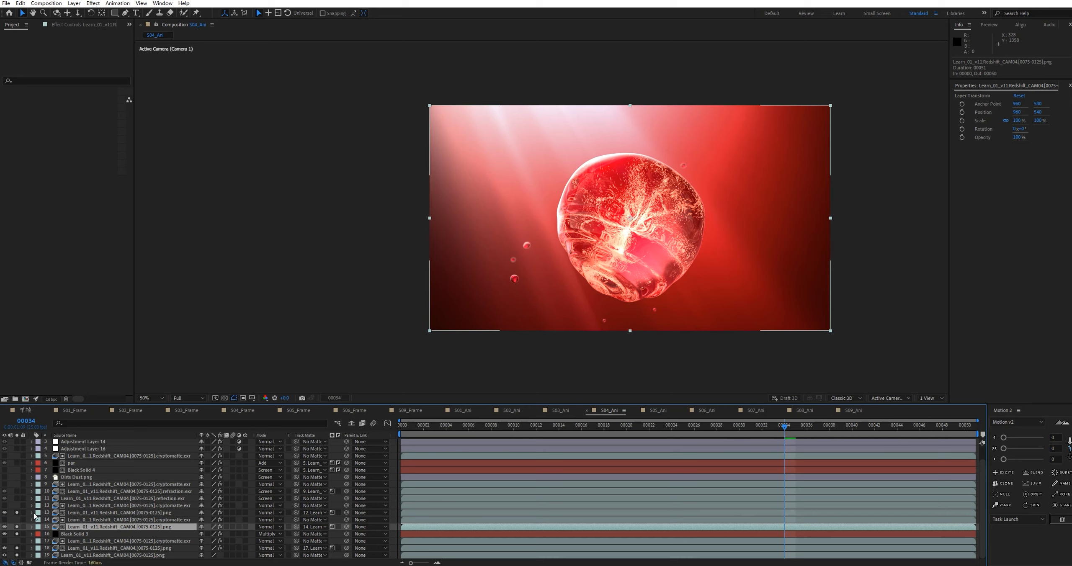
click(126, 513)
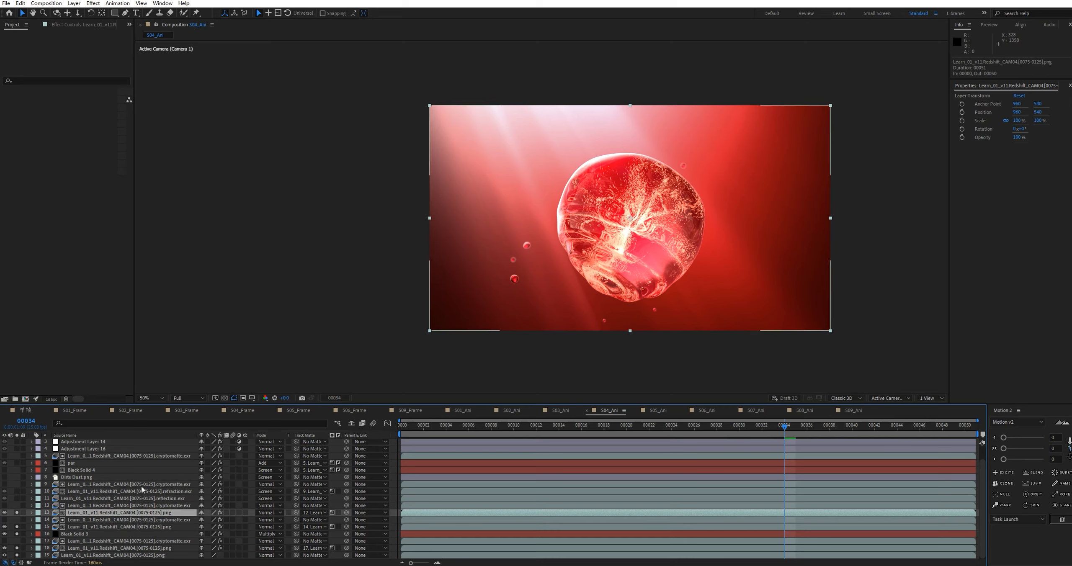